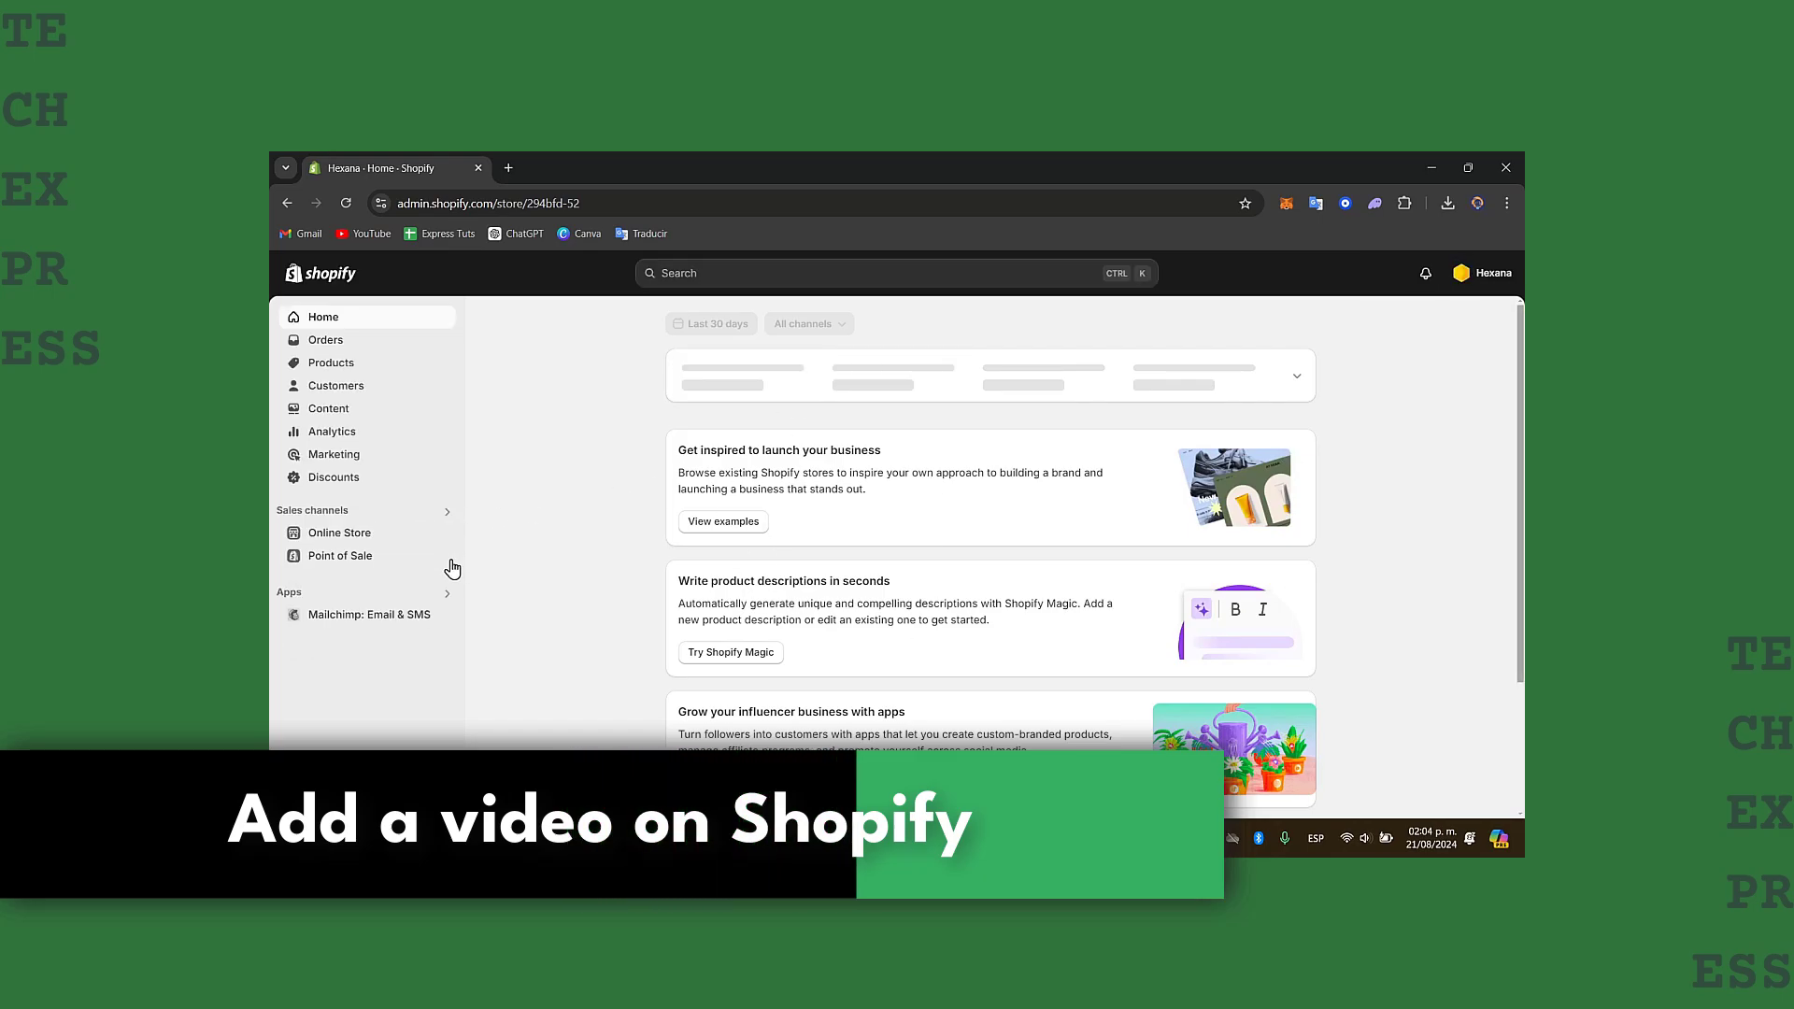
Step: Review the live Hexana storefront's shirt listings and footer in a new tab, then return to admin home
left_click(443, 535)
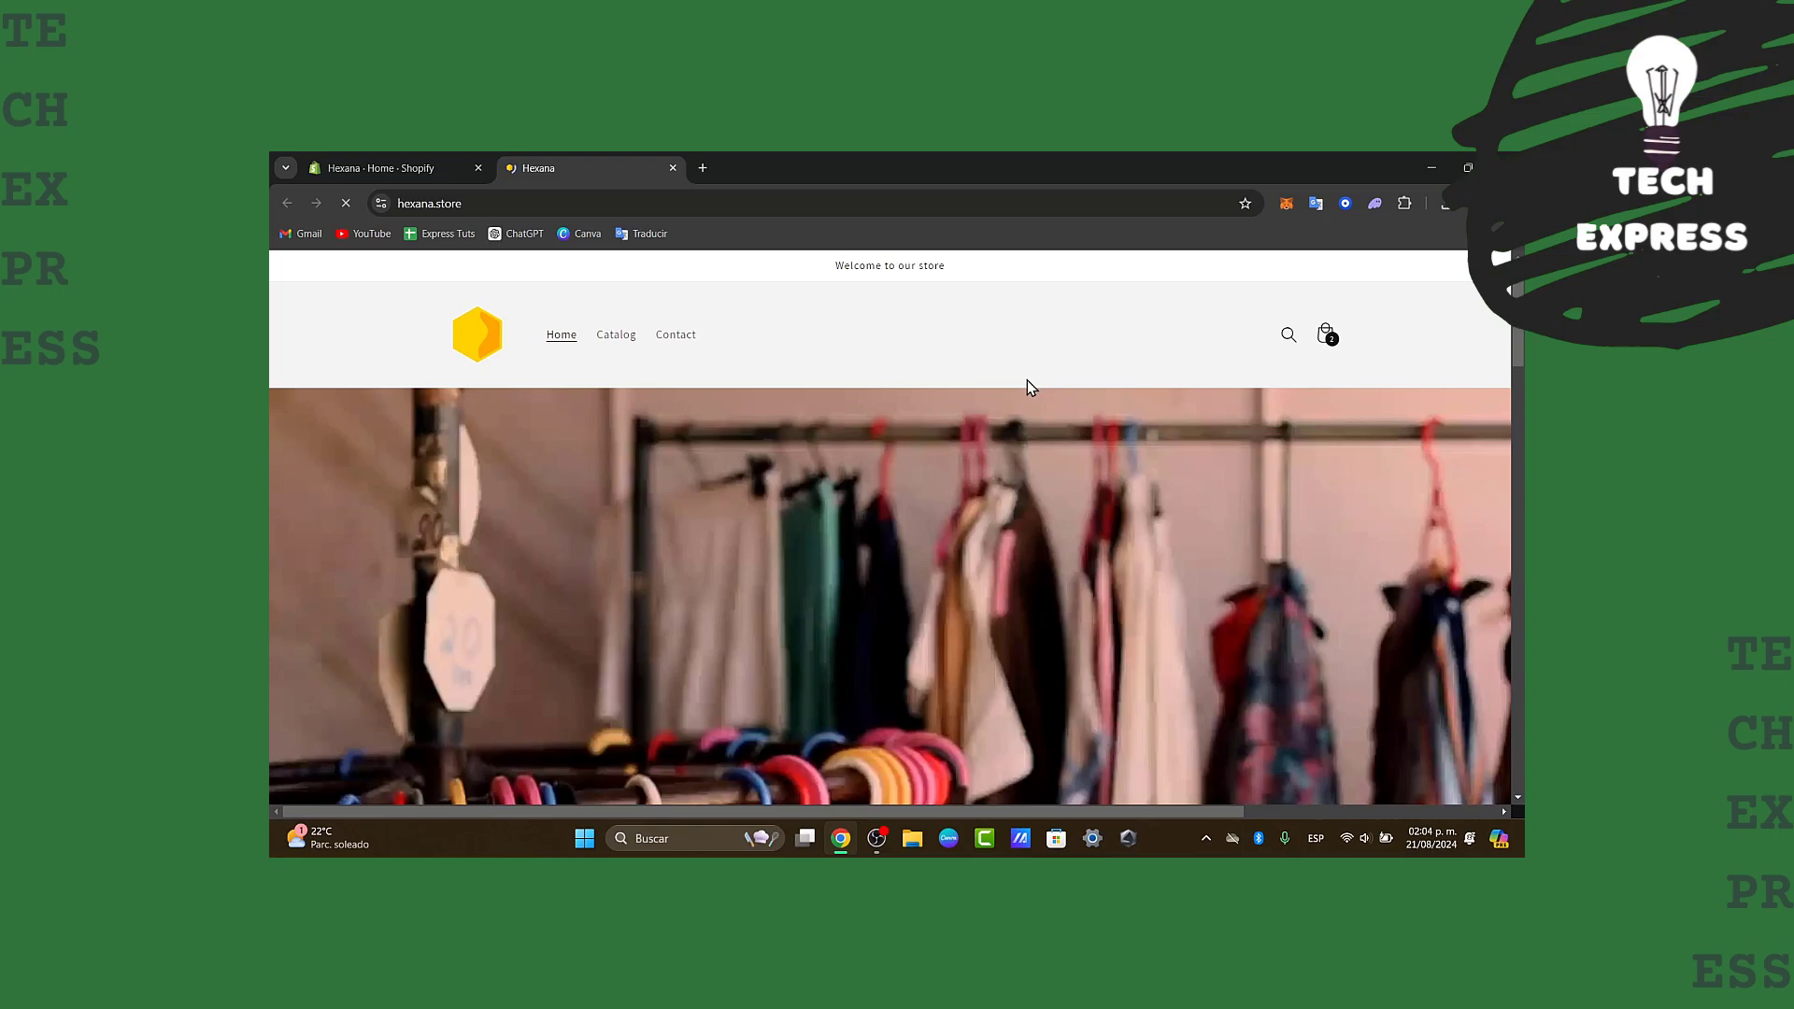
scroll(1028, 379, "down", 10)
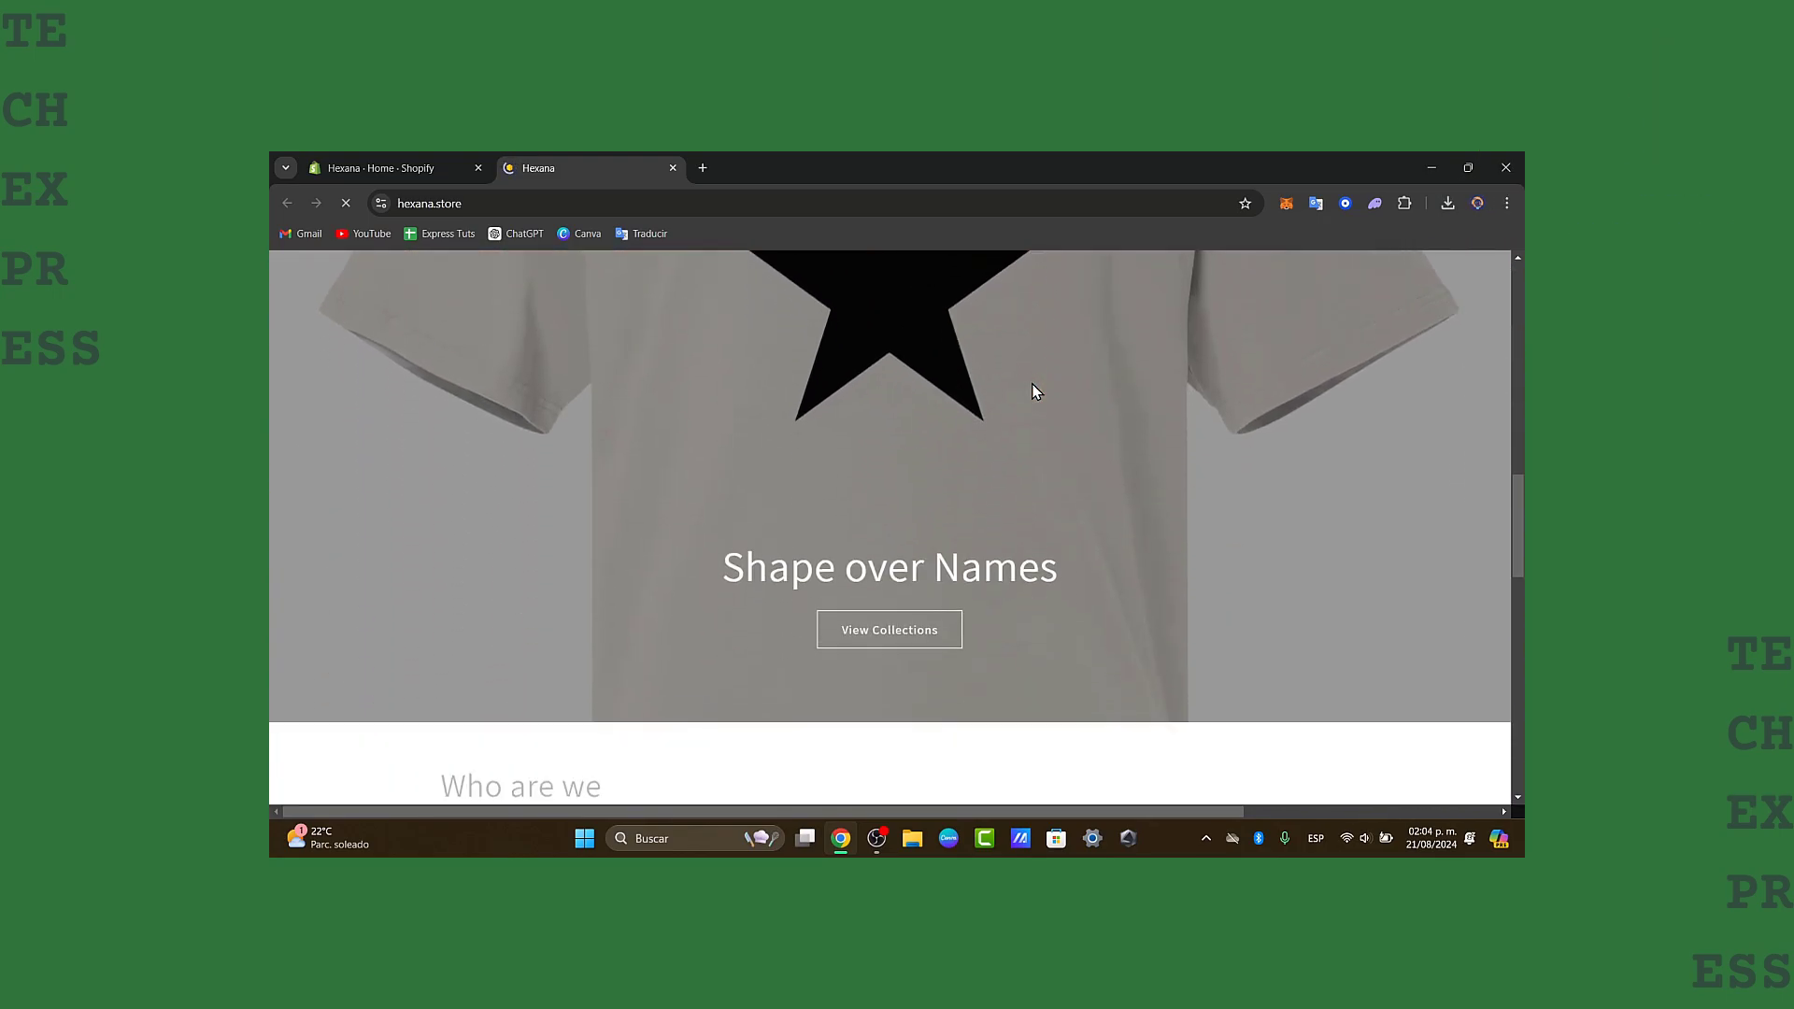
scroll(1035, 390, "down", 8)
scroll(1035, 390, "up", 3)
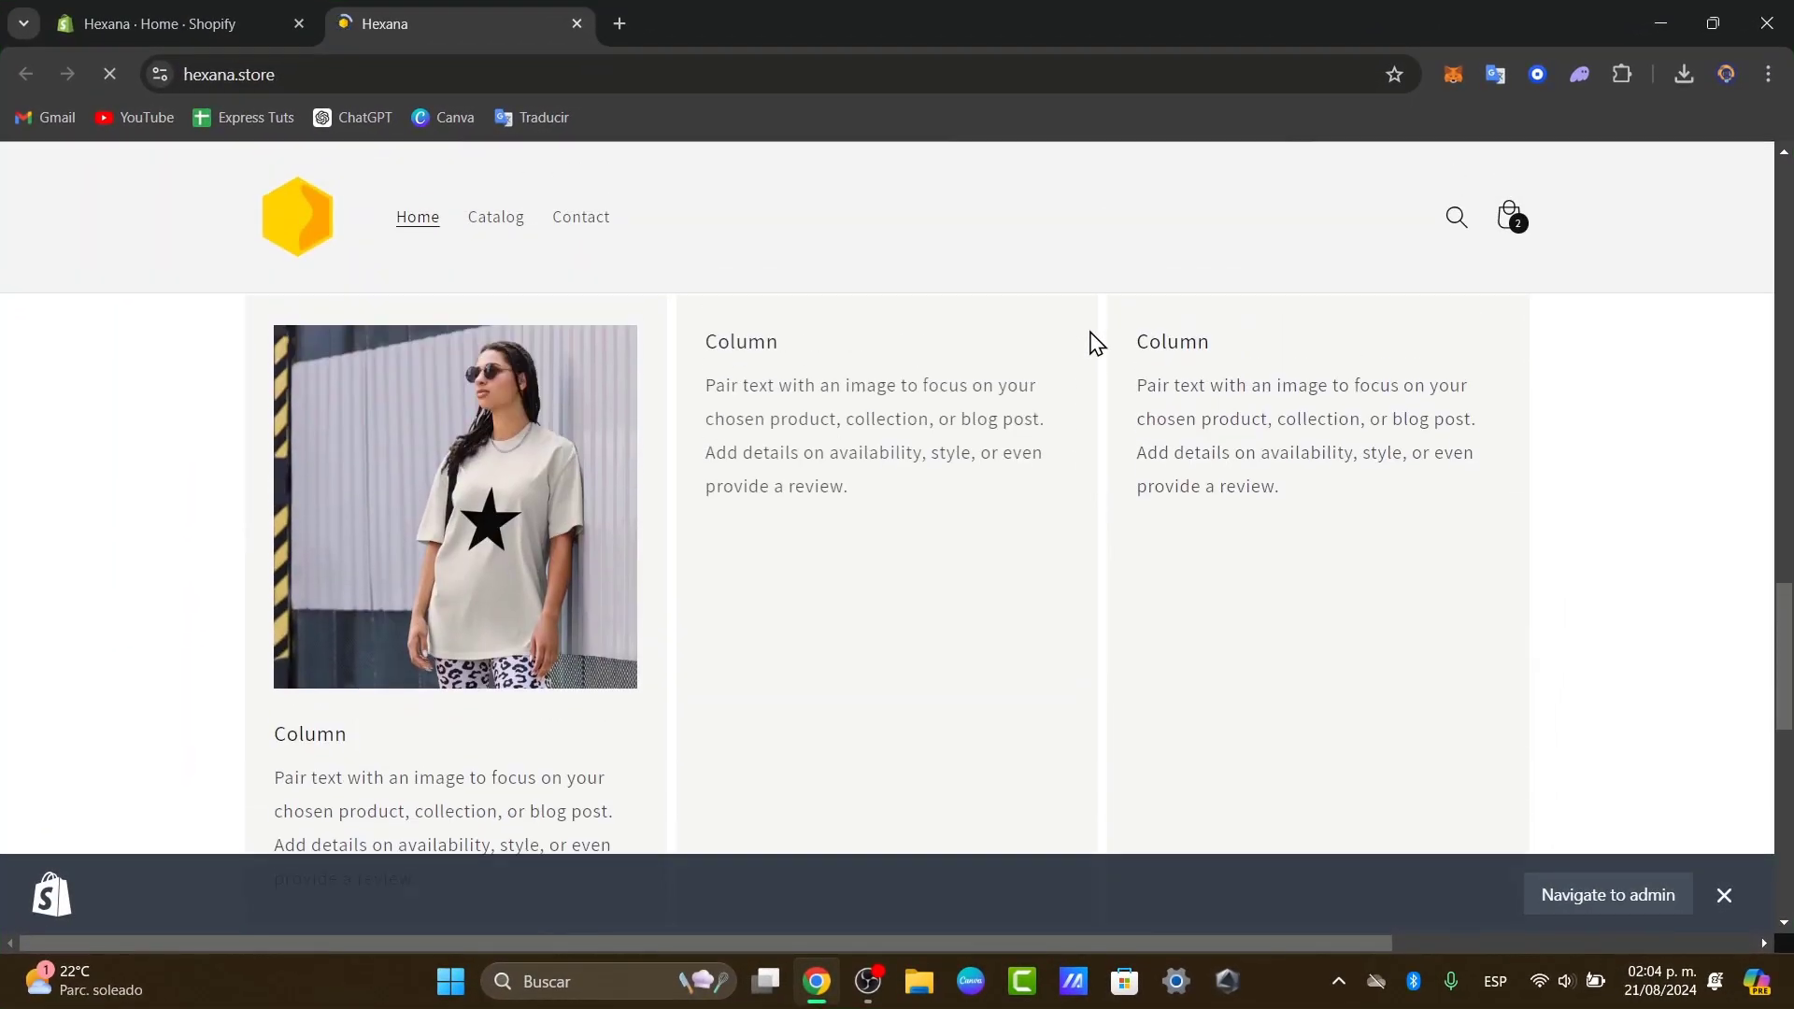
scroll(1096, 344, "up", 1)
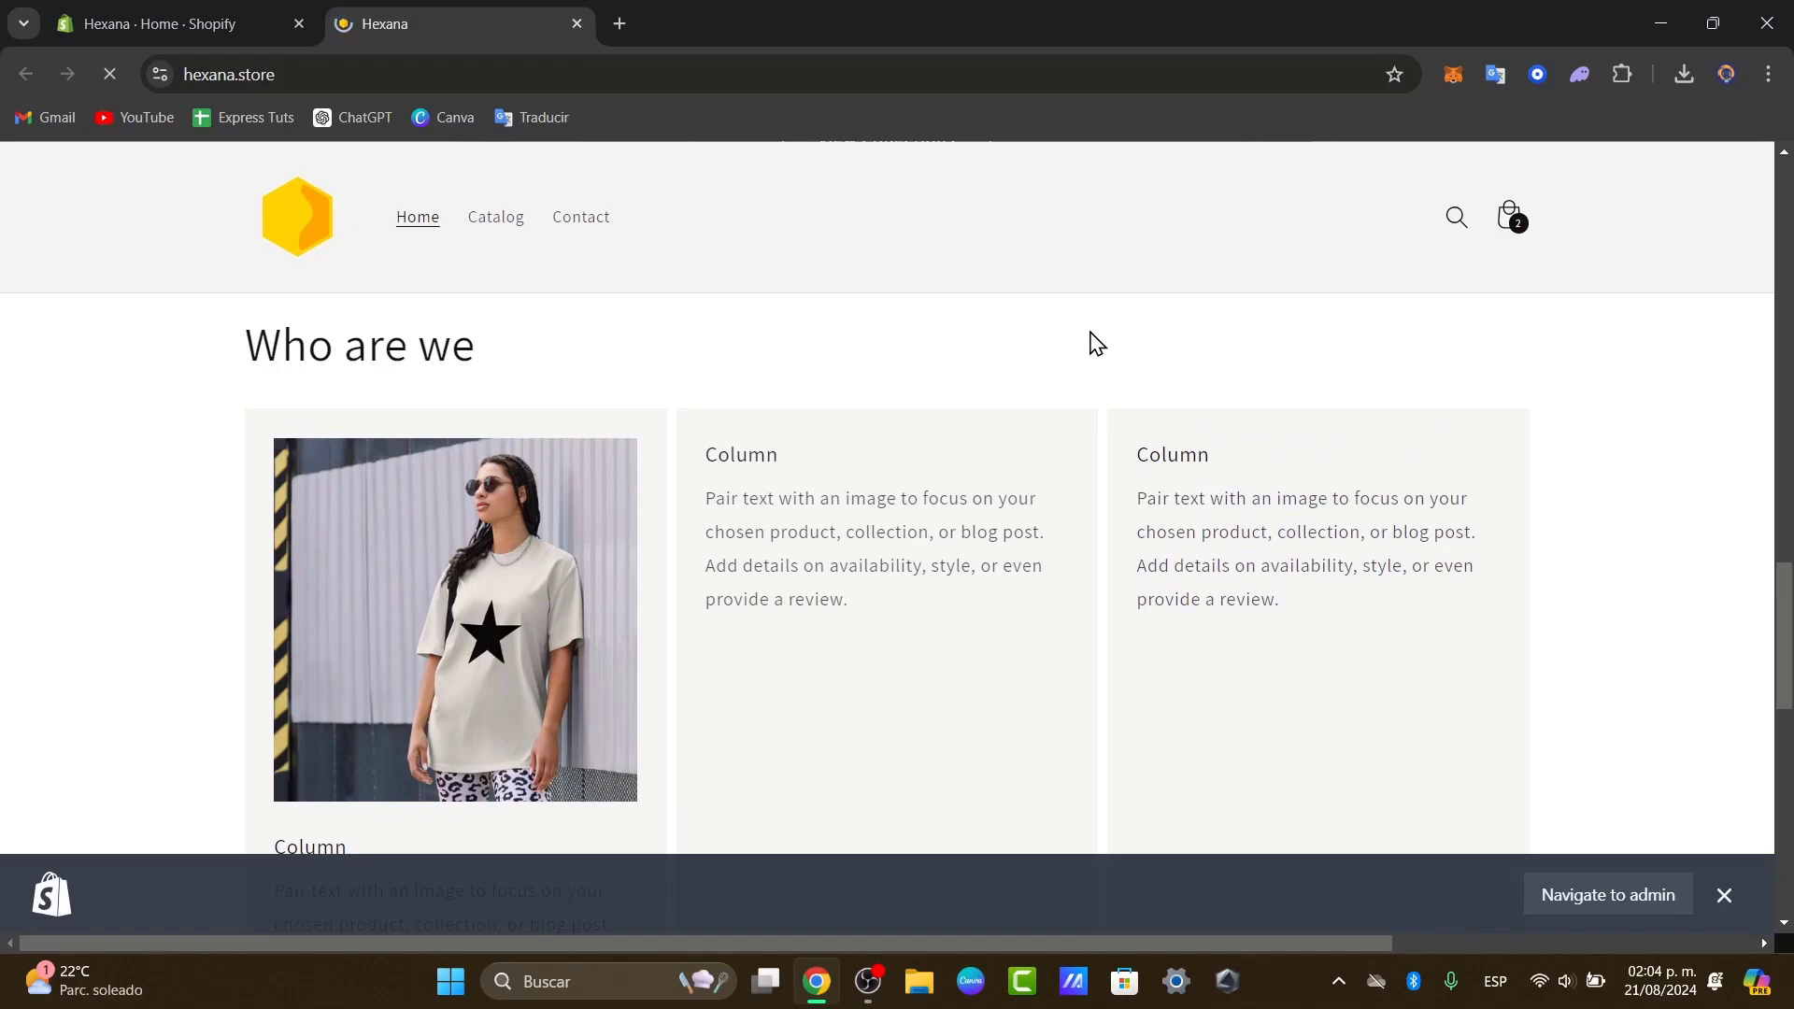
scroll(1096, 343, "down", 9)
scroll(1096, 344, "up", 3)
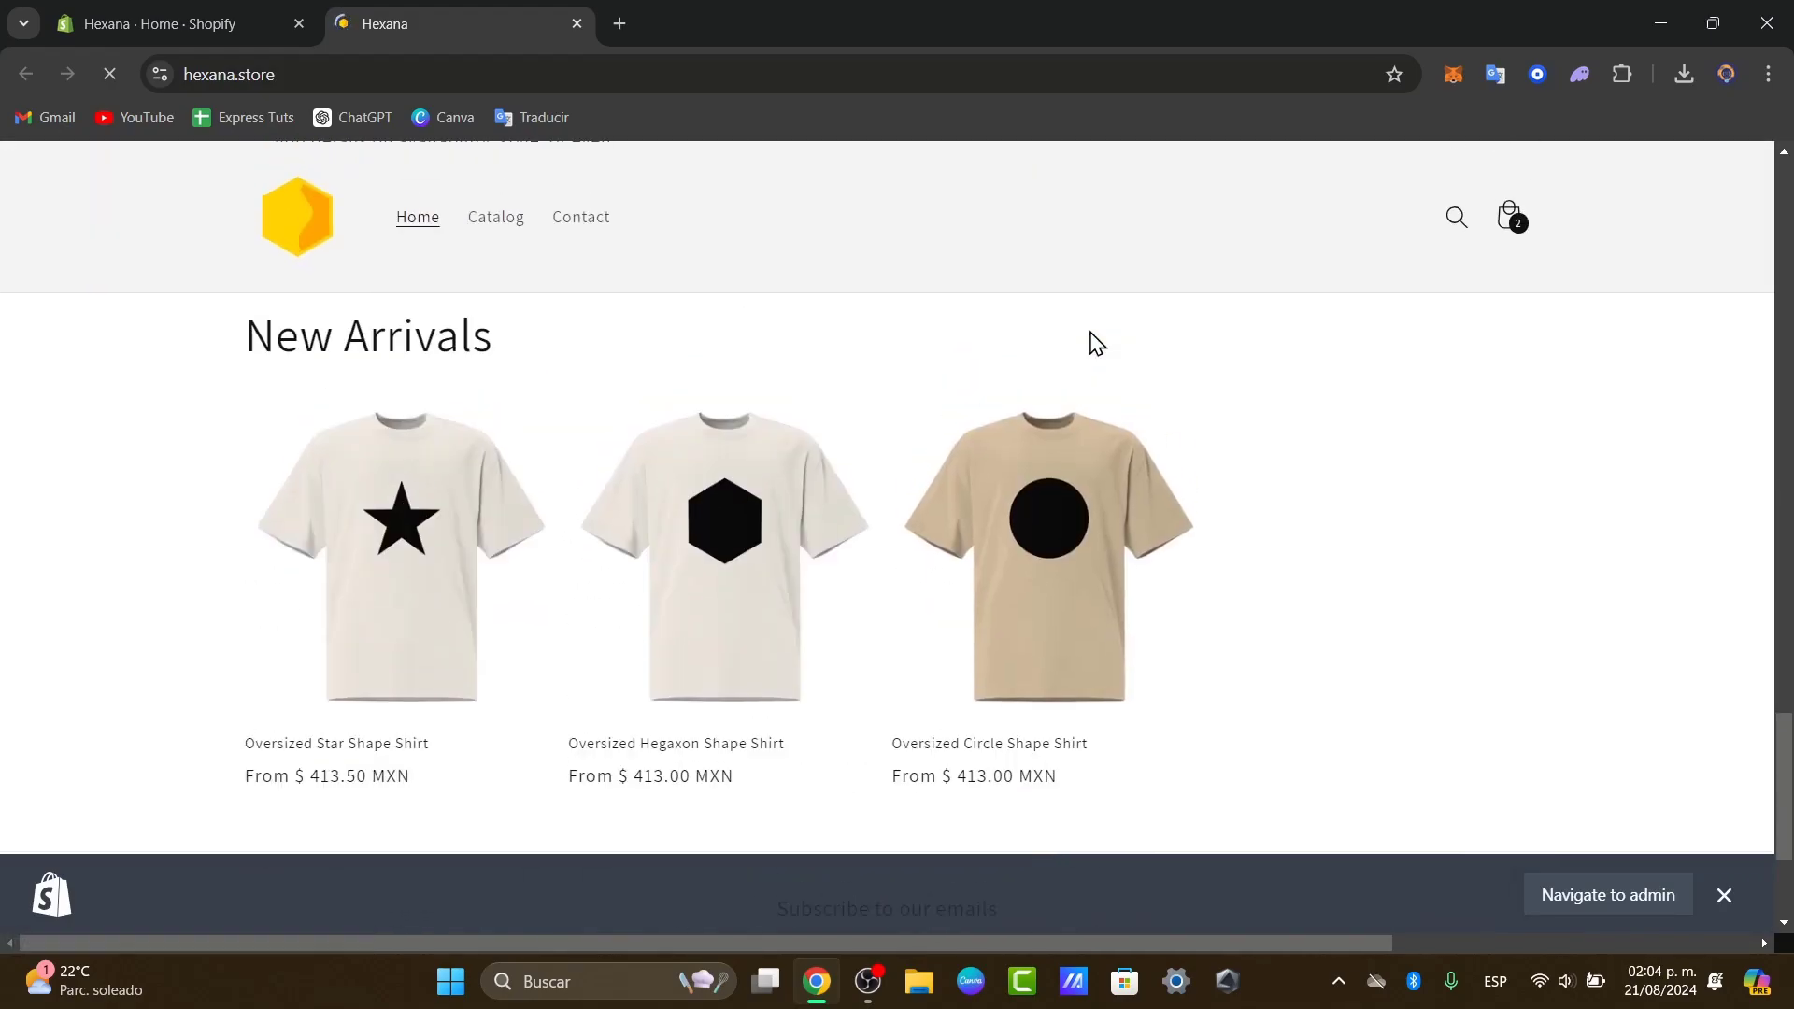
scroll(1096, 344, "down", 3)
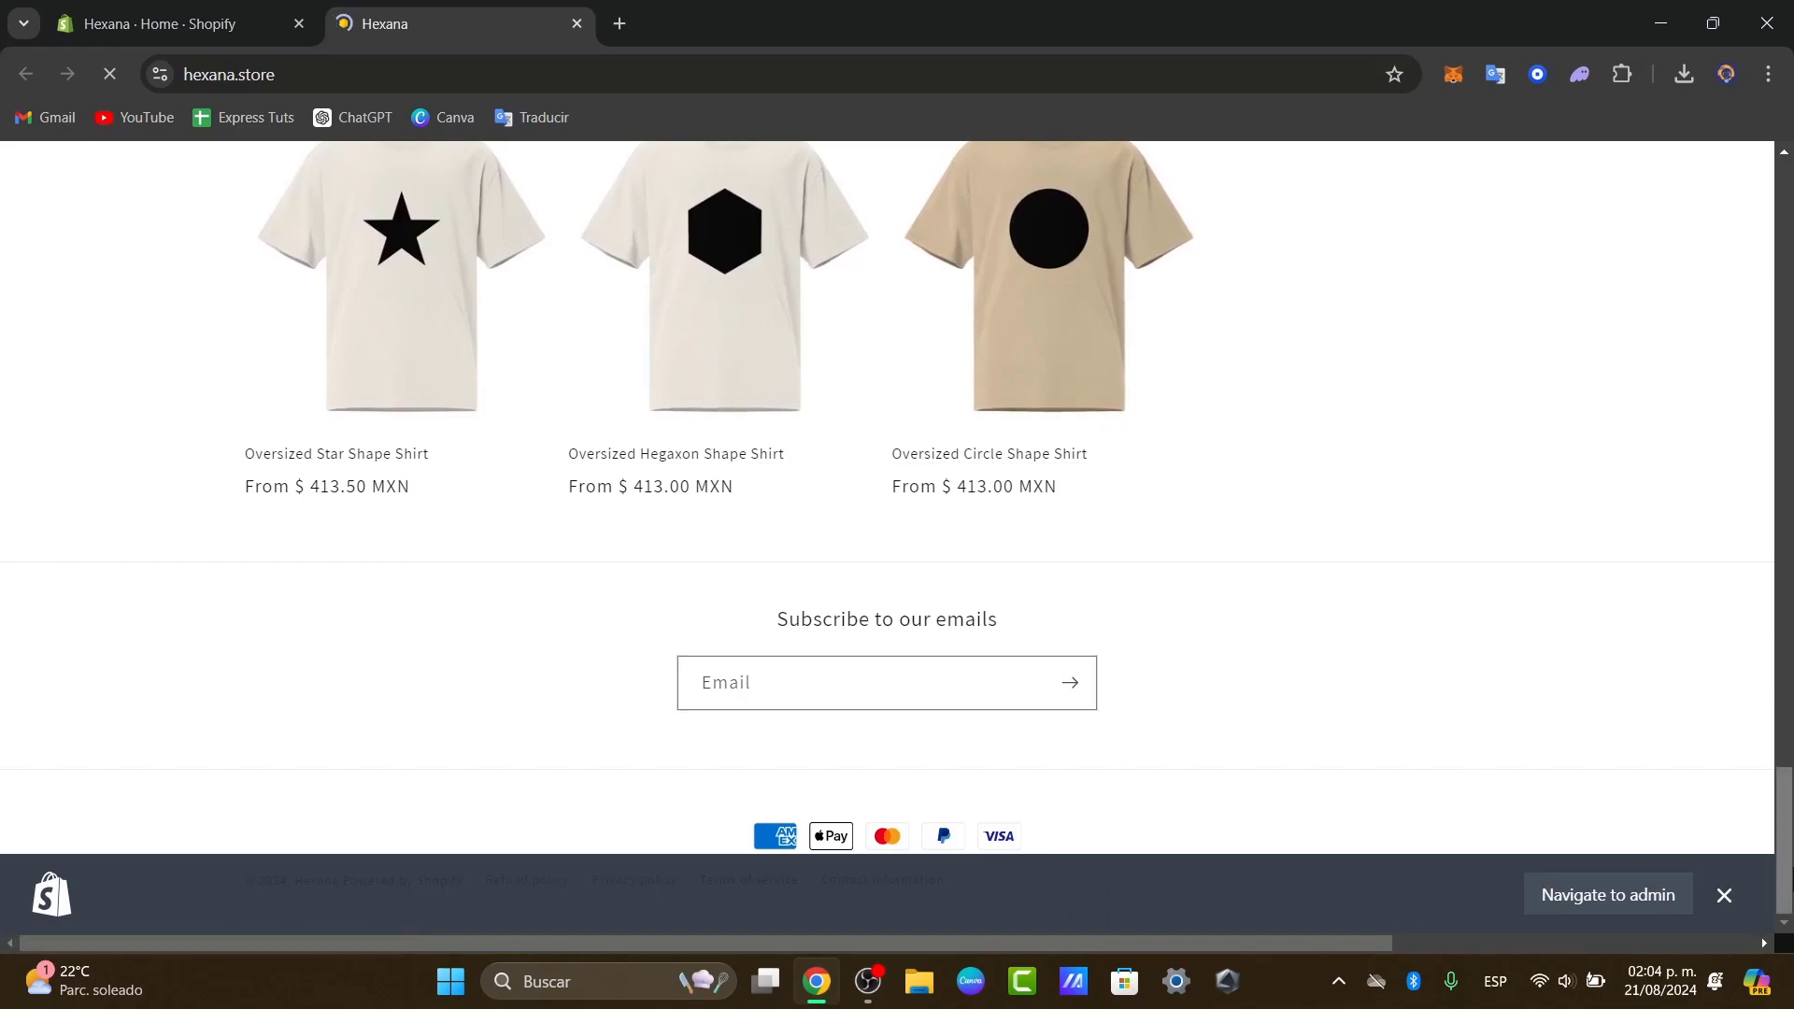
left_click(1724, 895)
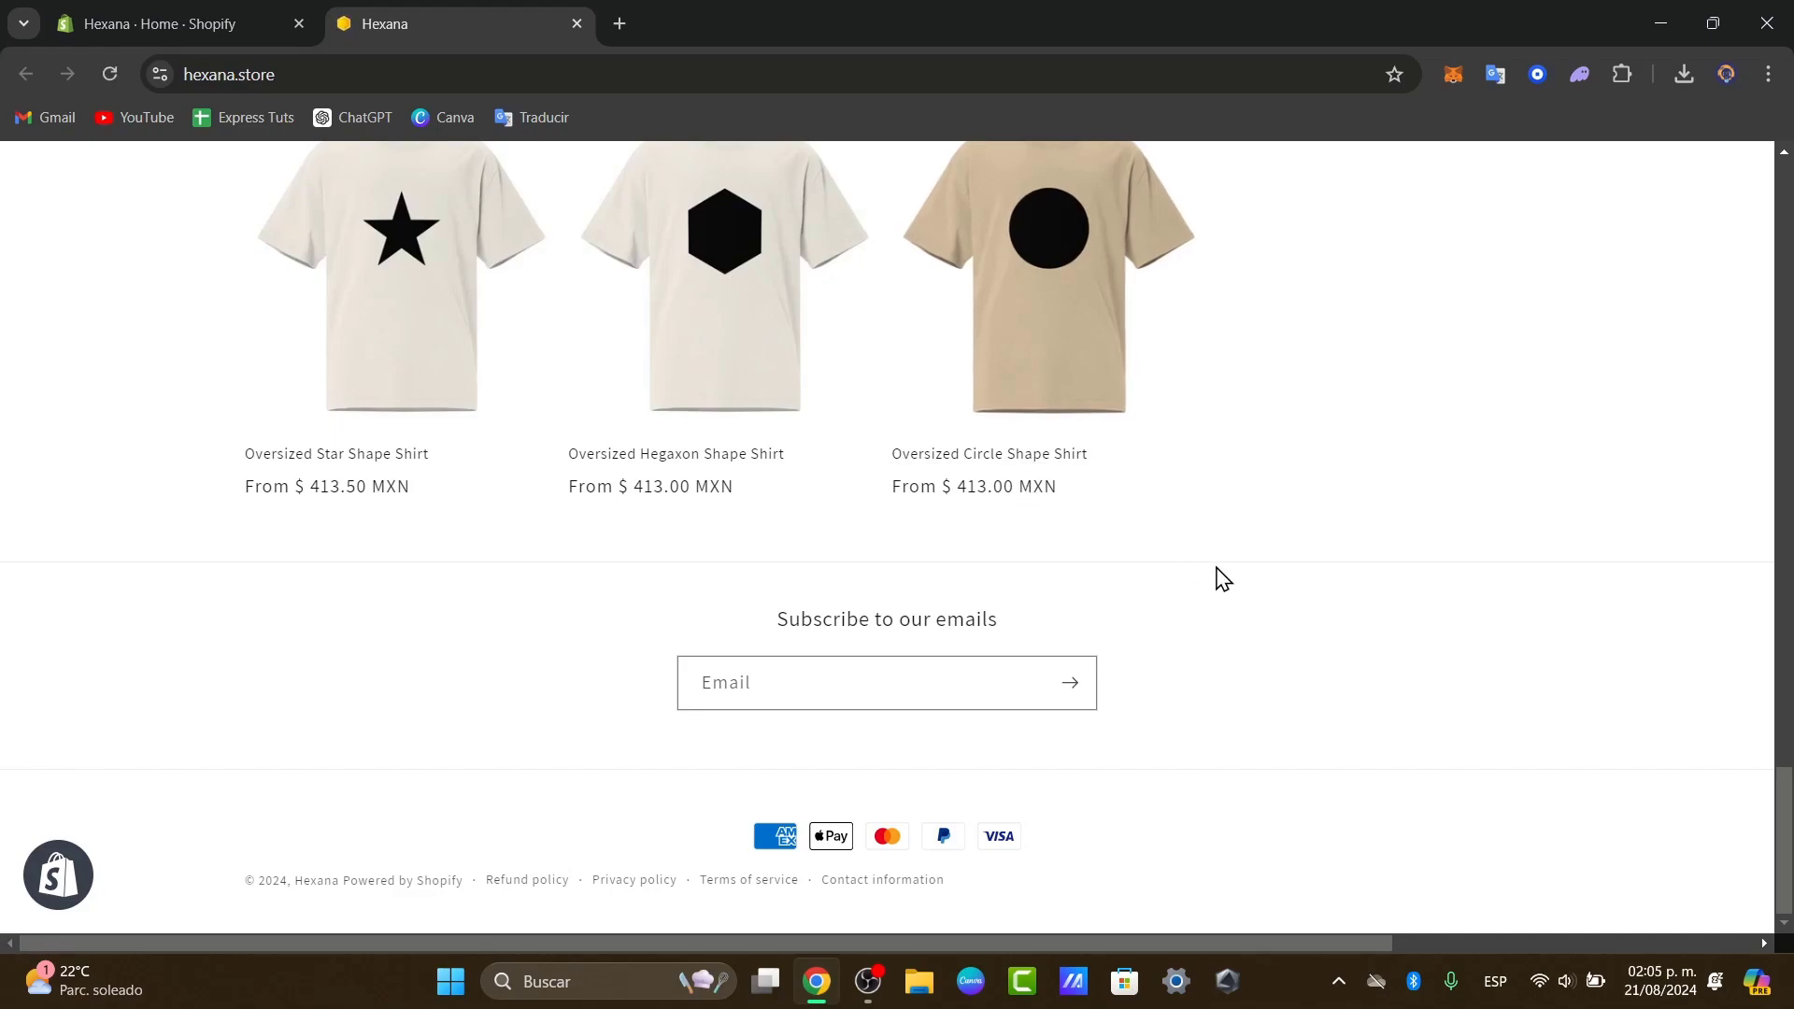
left_click(191, 21)
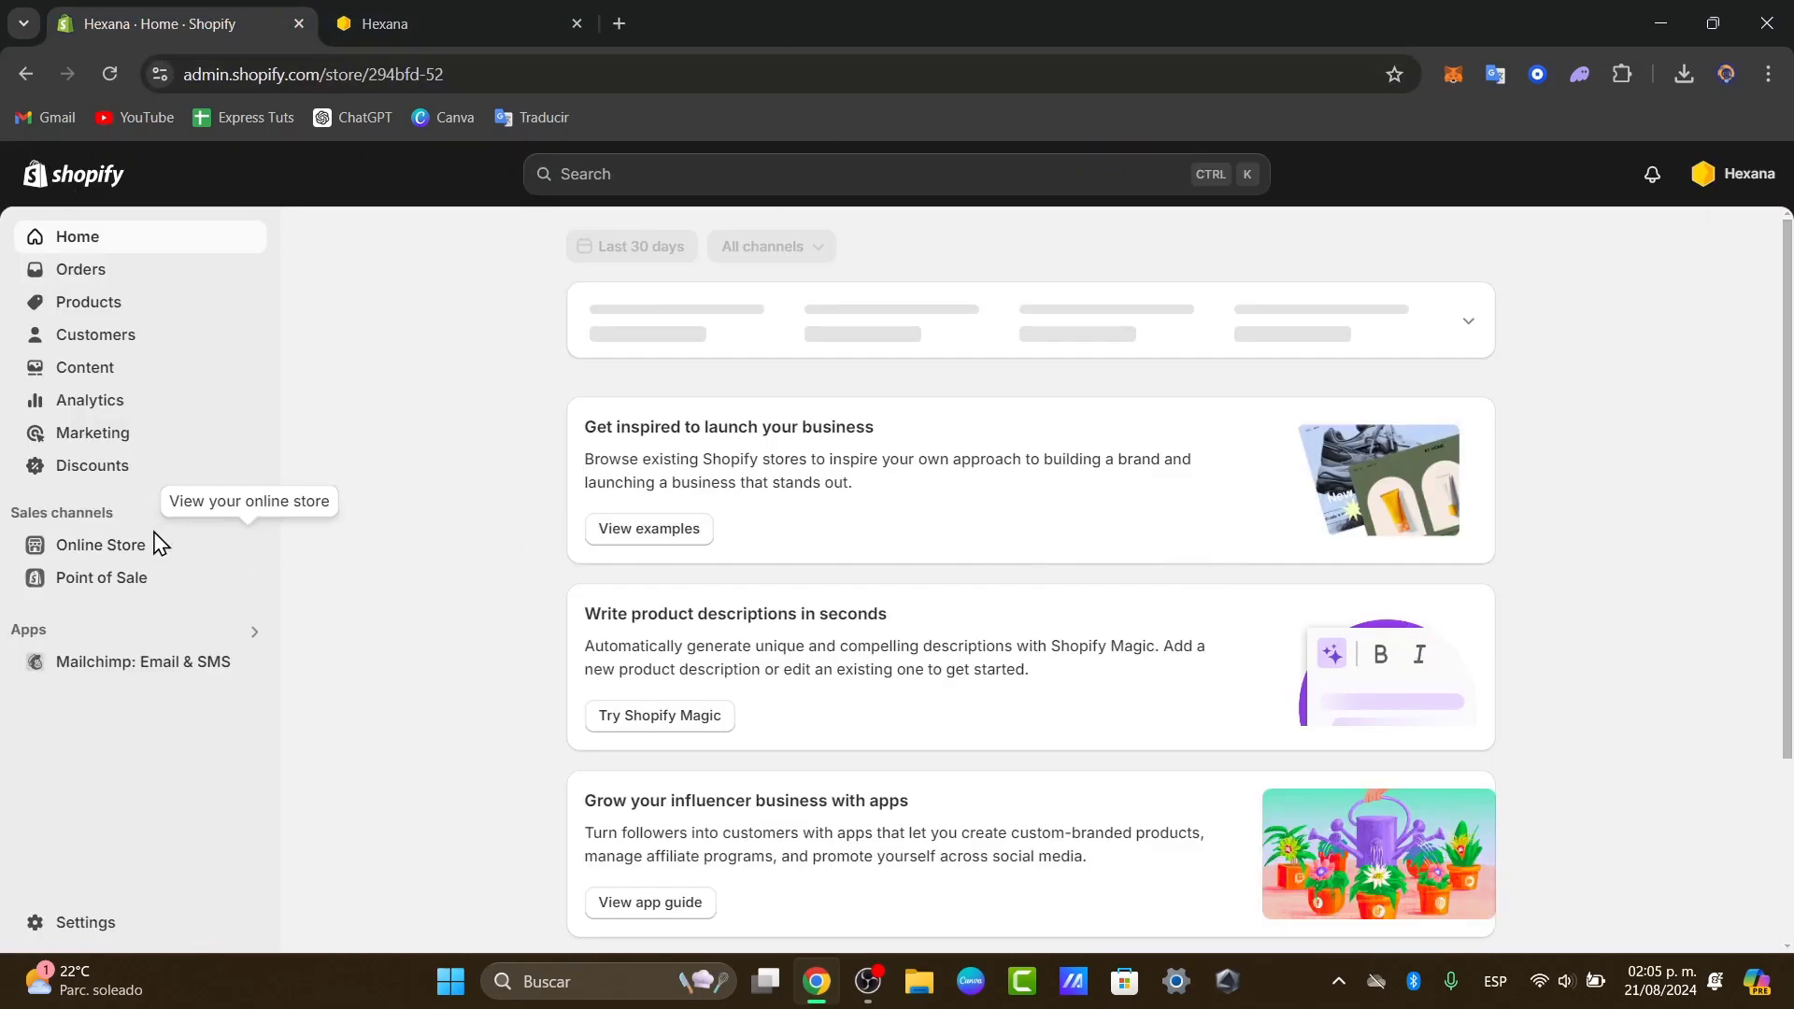
Step: Launch the theme editor for the live Dawn theme from the Online Store themes list
left_click(142, 547)
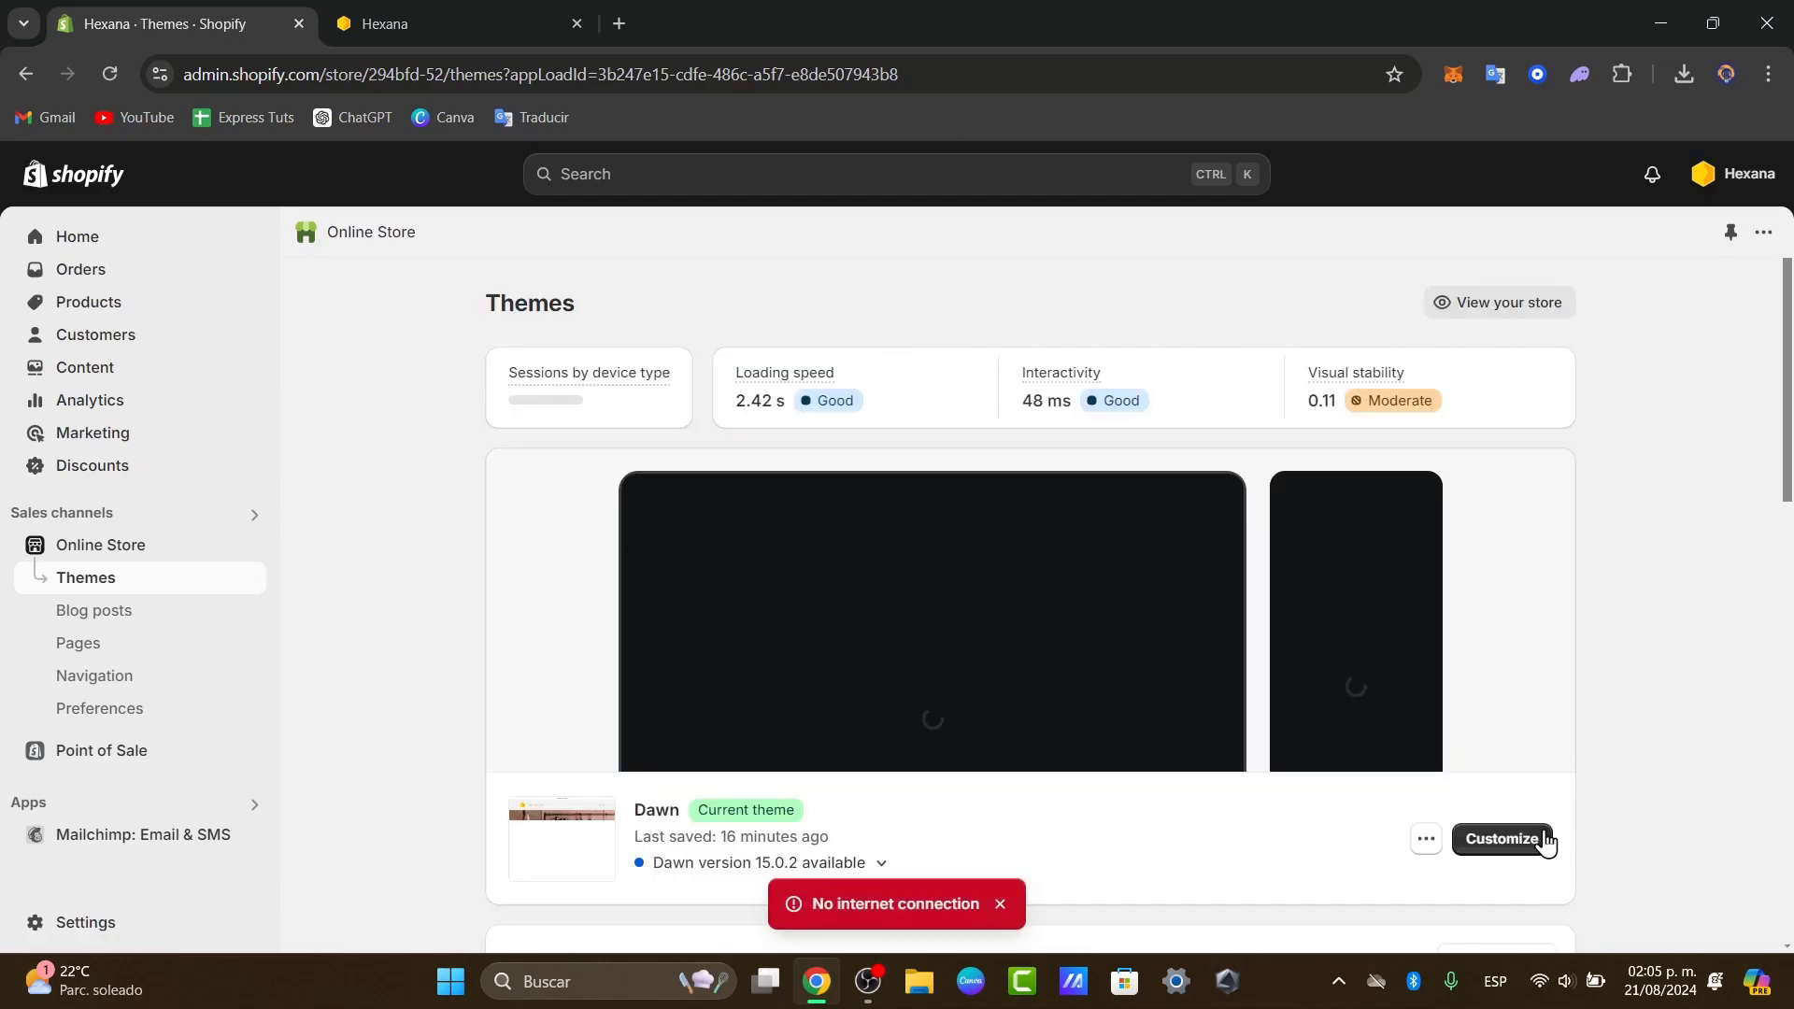
scroll(1631, 753, "down", 3)
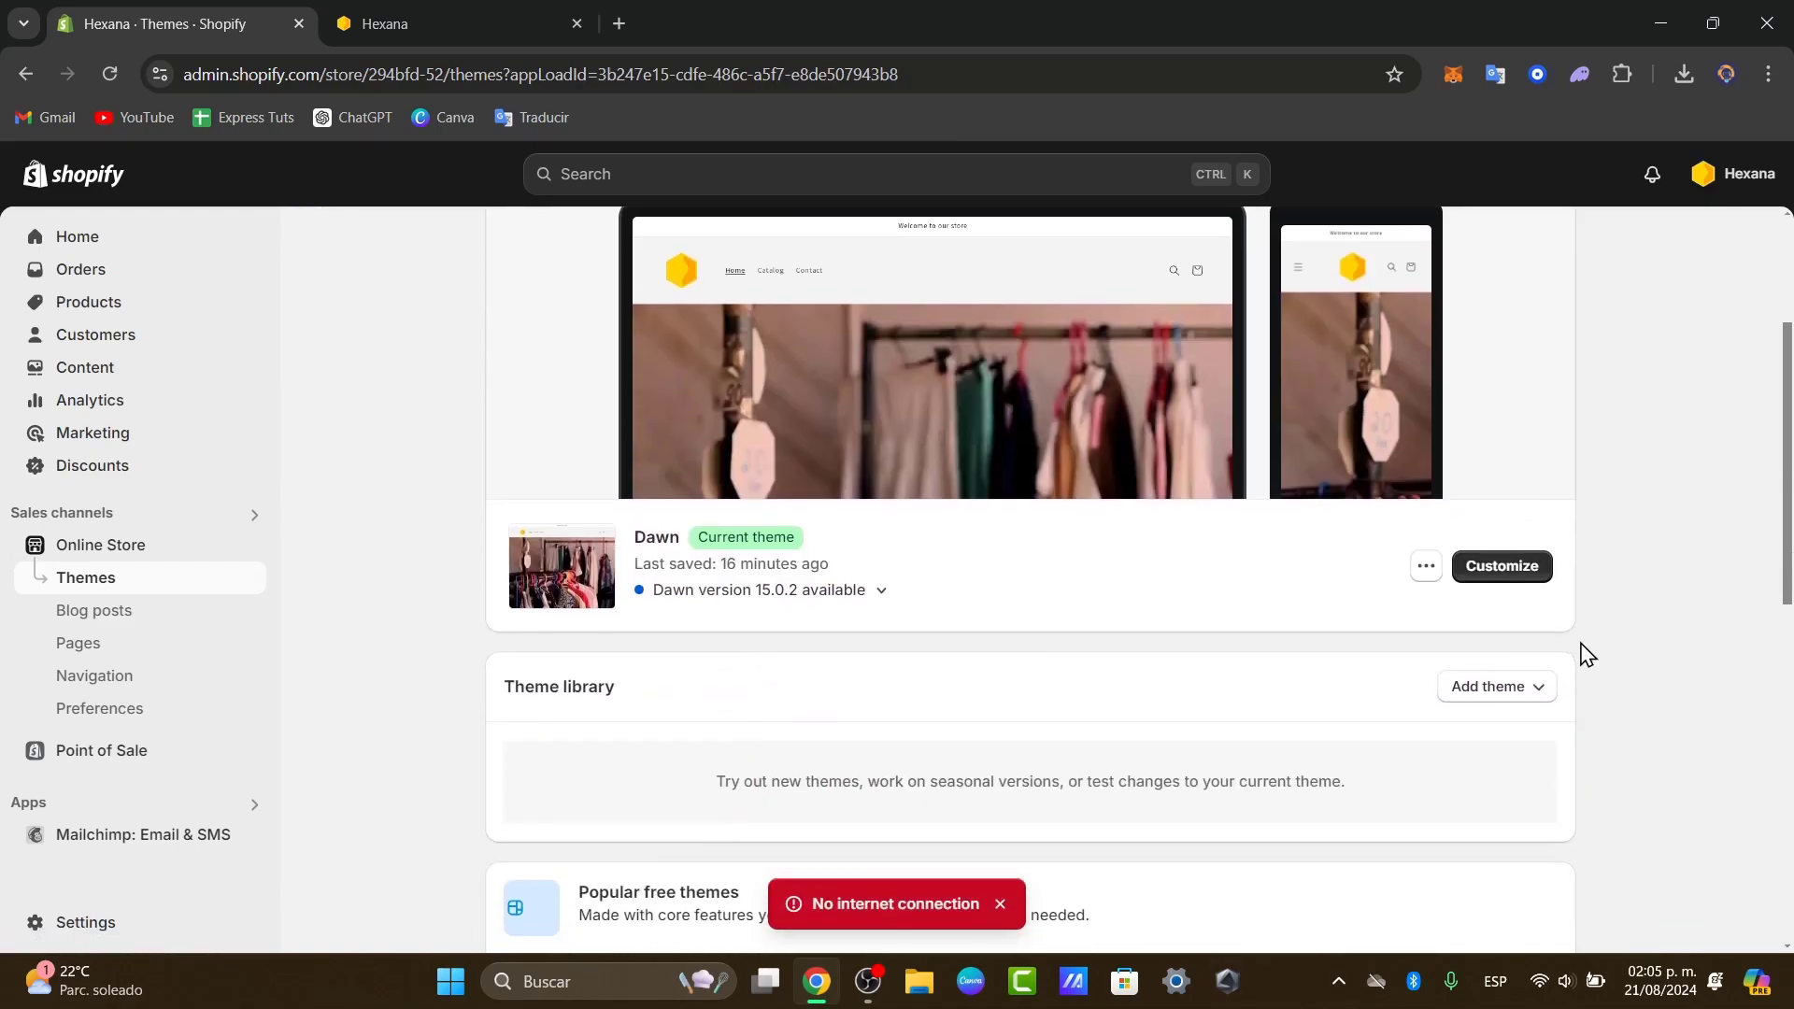
left_click(1516, 567)
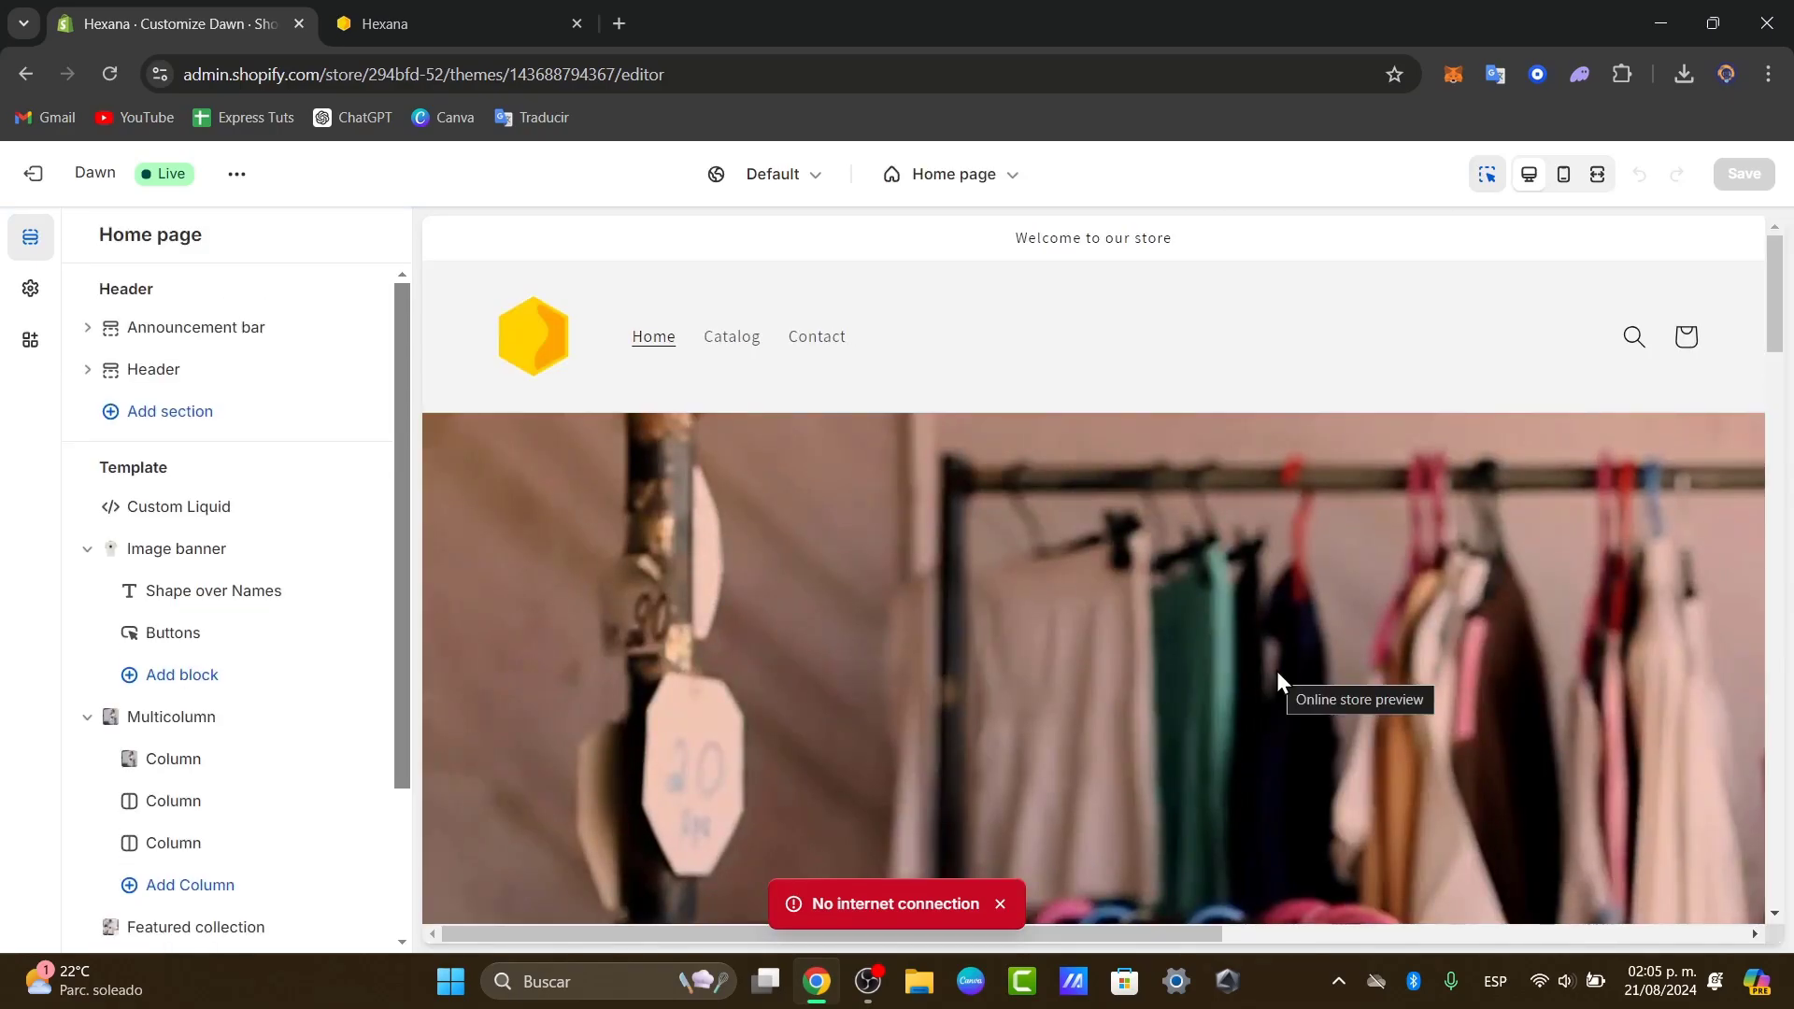
Step: Insert a Video section after Featured collection on the home page and select it for editing
scroll(1276, 671, "down", 10)
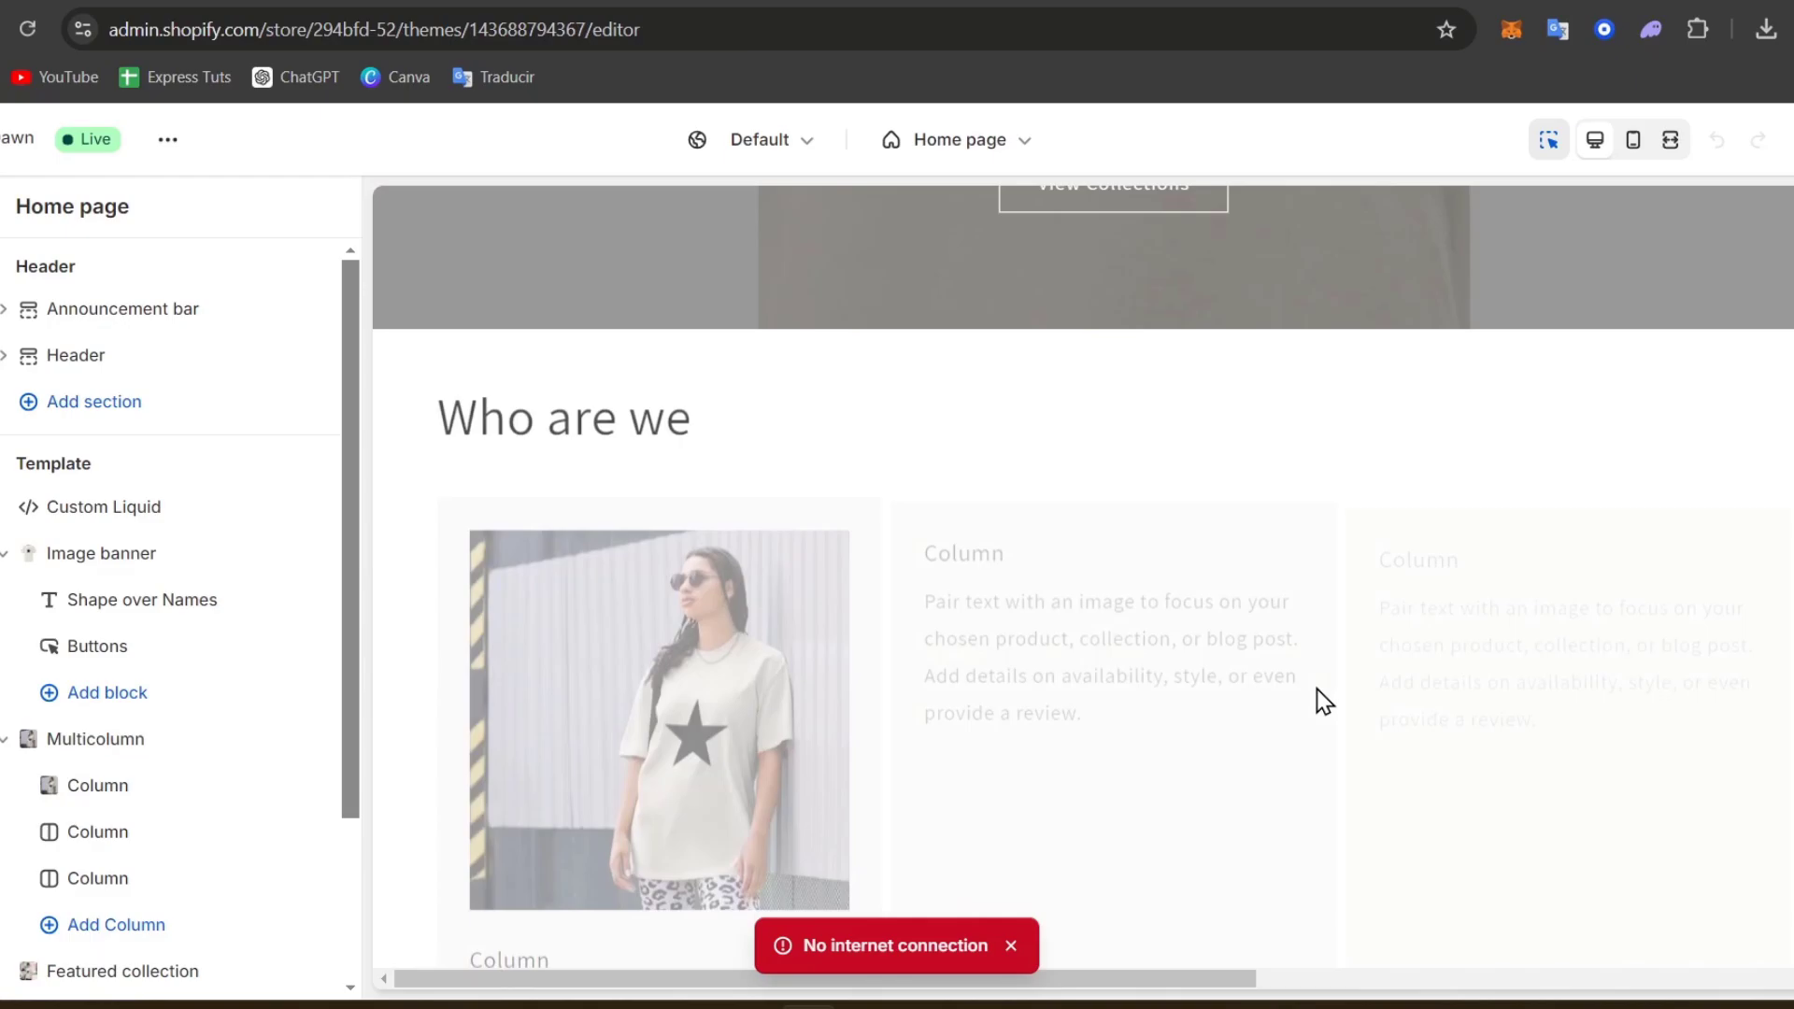
scroll(1325, 703, "down", 3)
scroll(1326, 703, "up", 5)
scroll(1325, 703, "down", 5)
scroll(1326, 702, "up", 2)
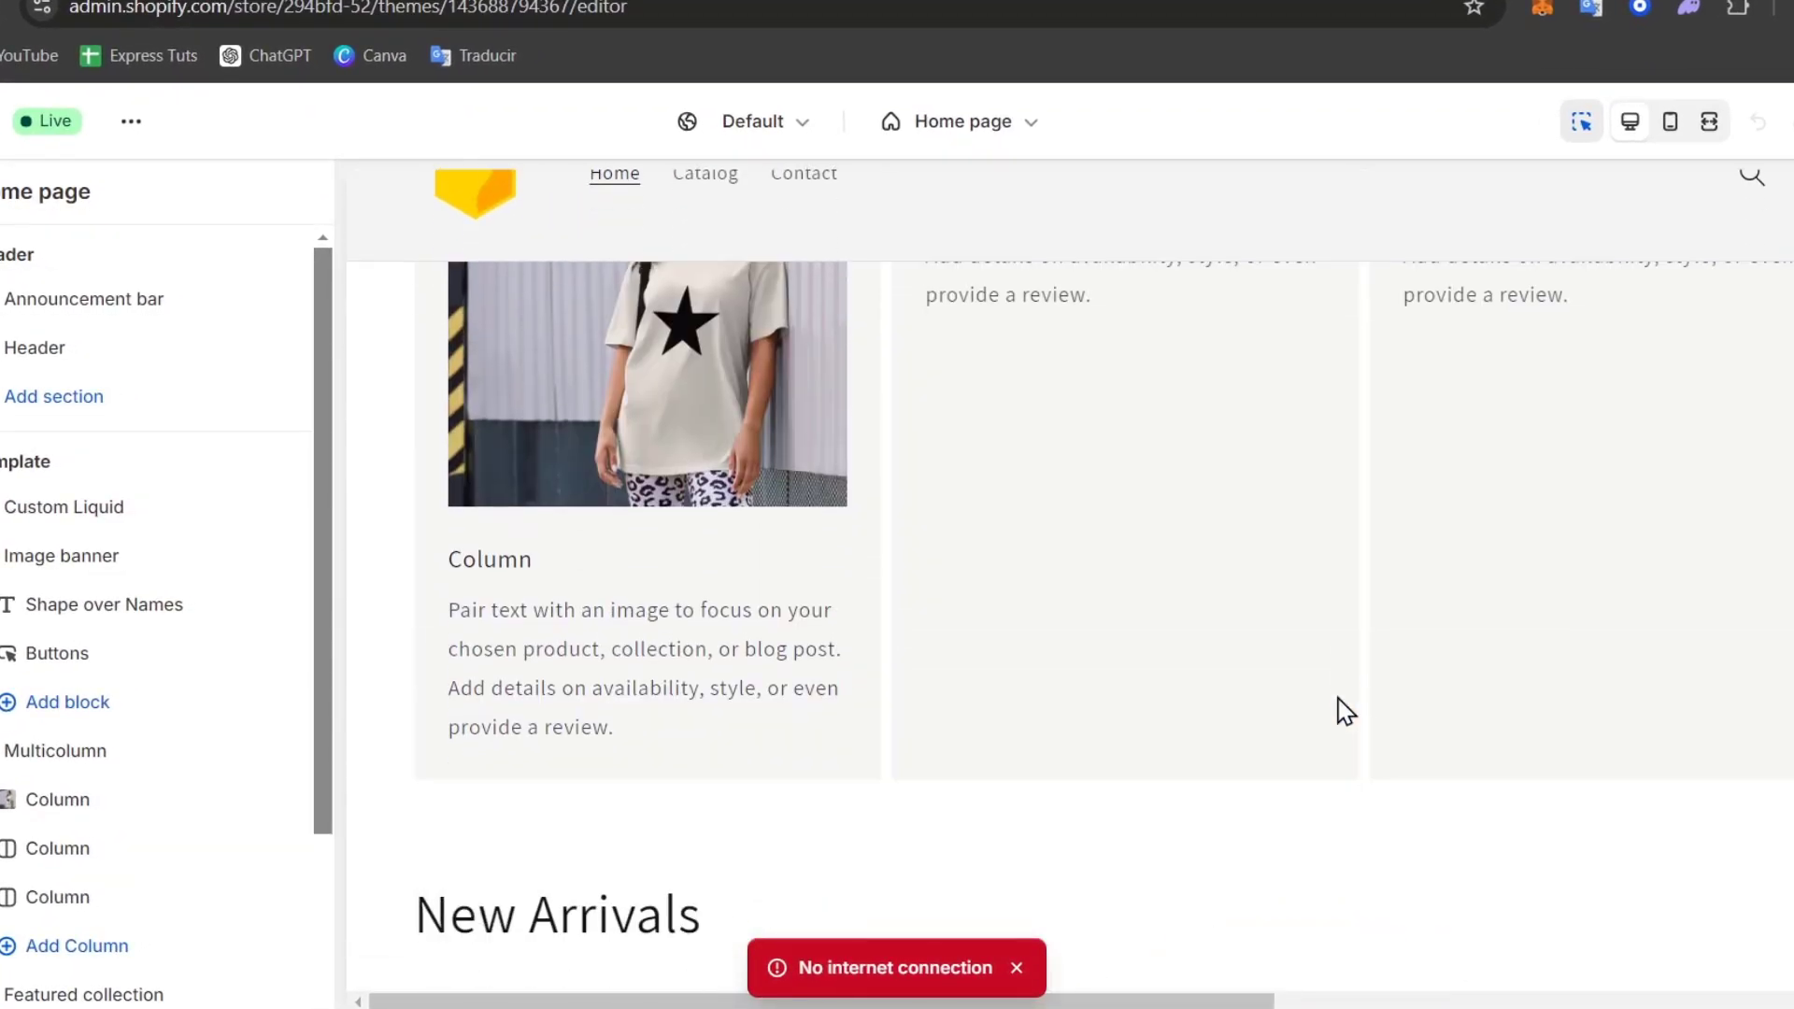
scroll(541, 480, "down", 5)
left_click(115, 567)
scroll(116, 570, "down", 3)
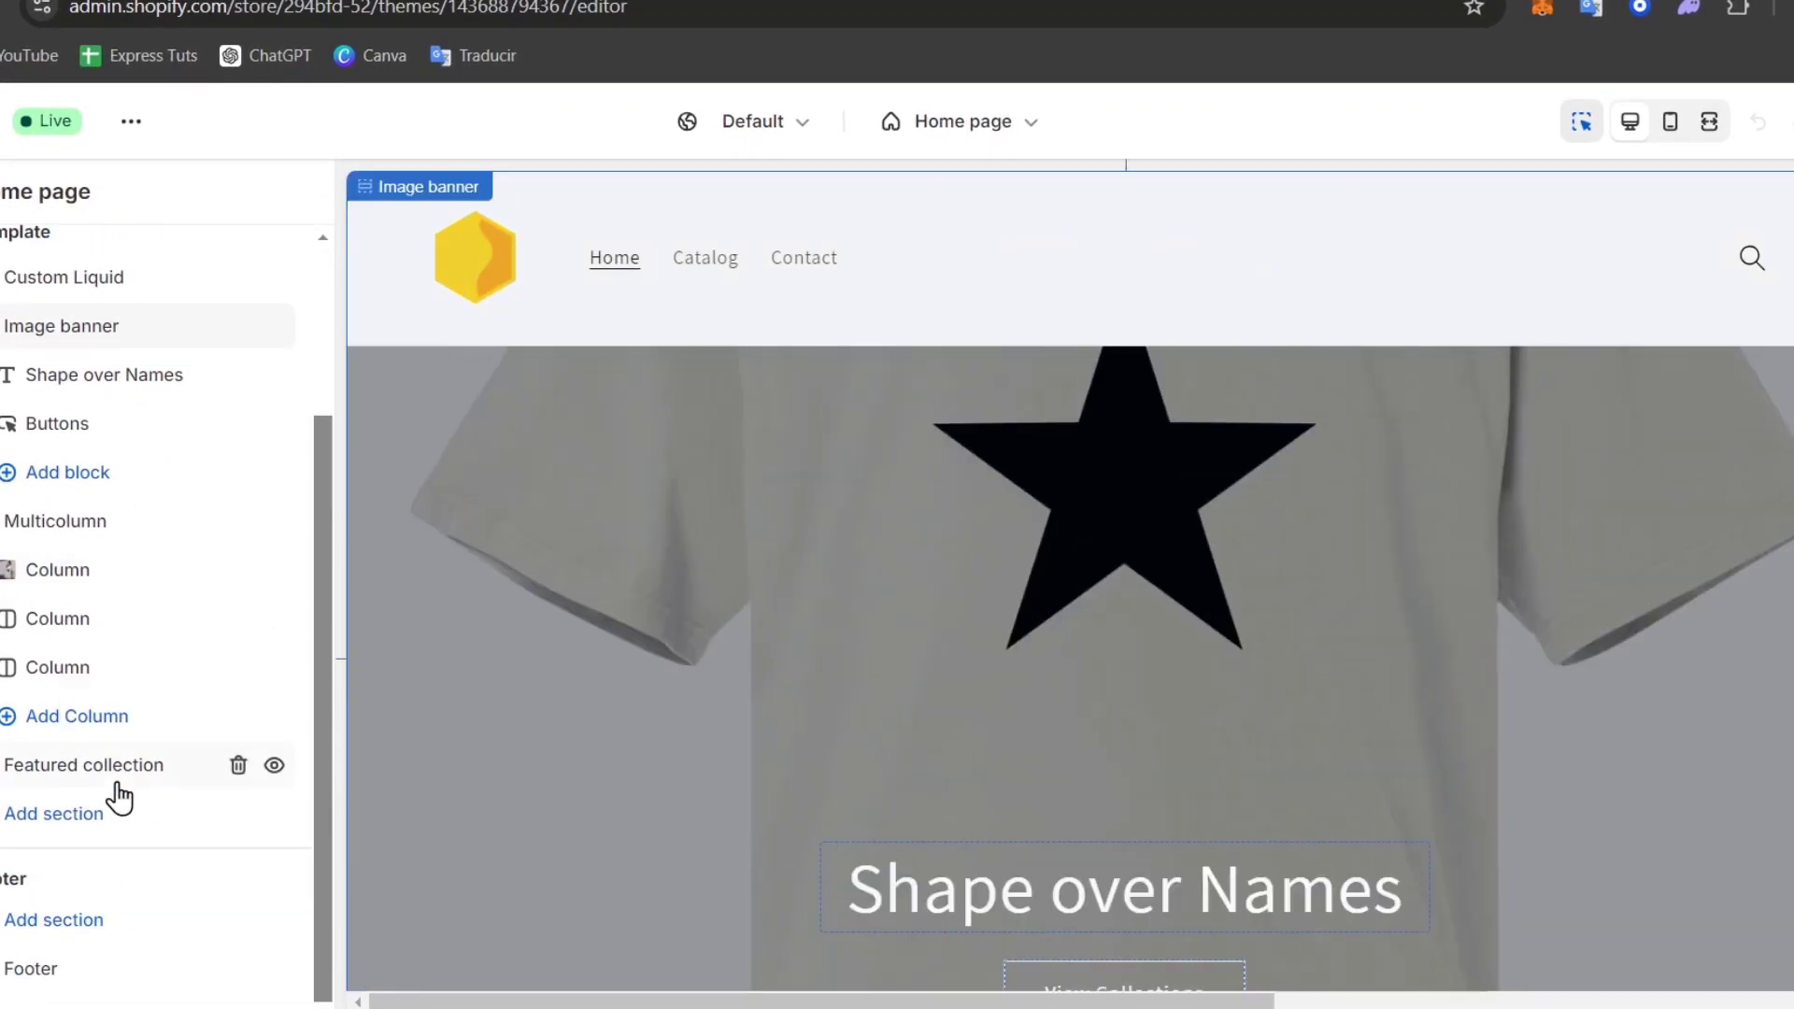
left_click(112, 814)
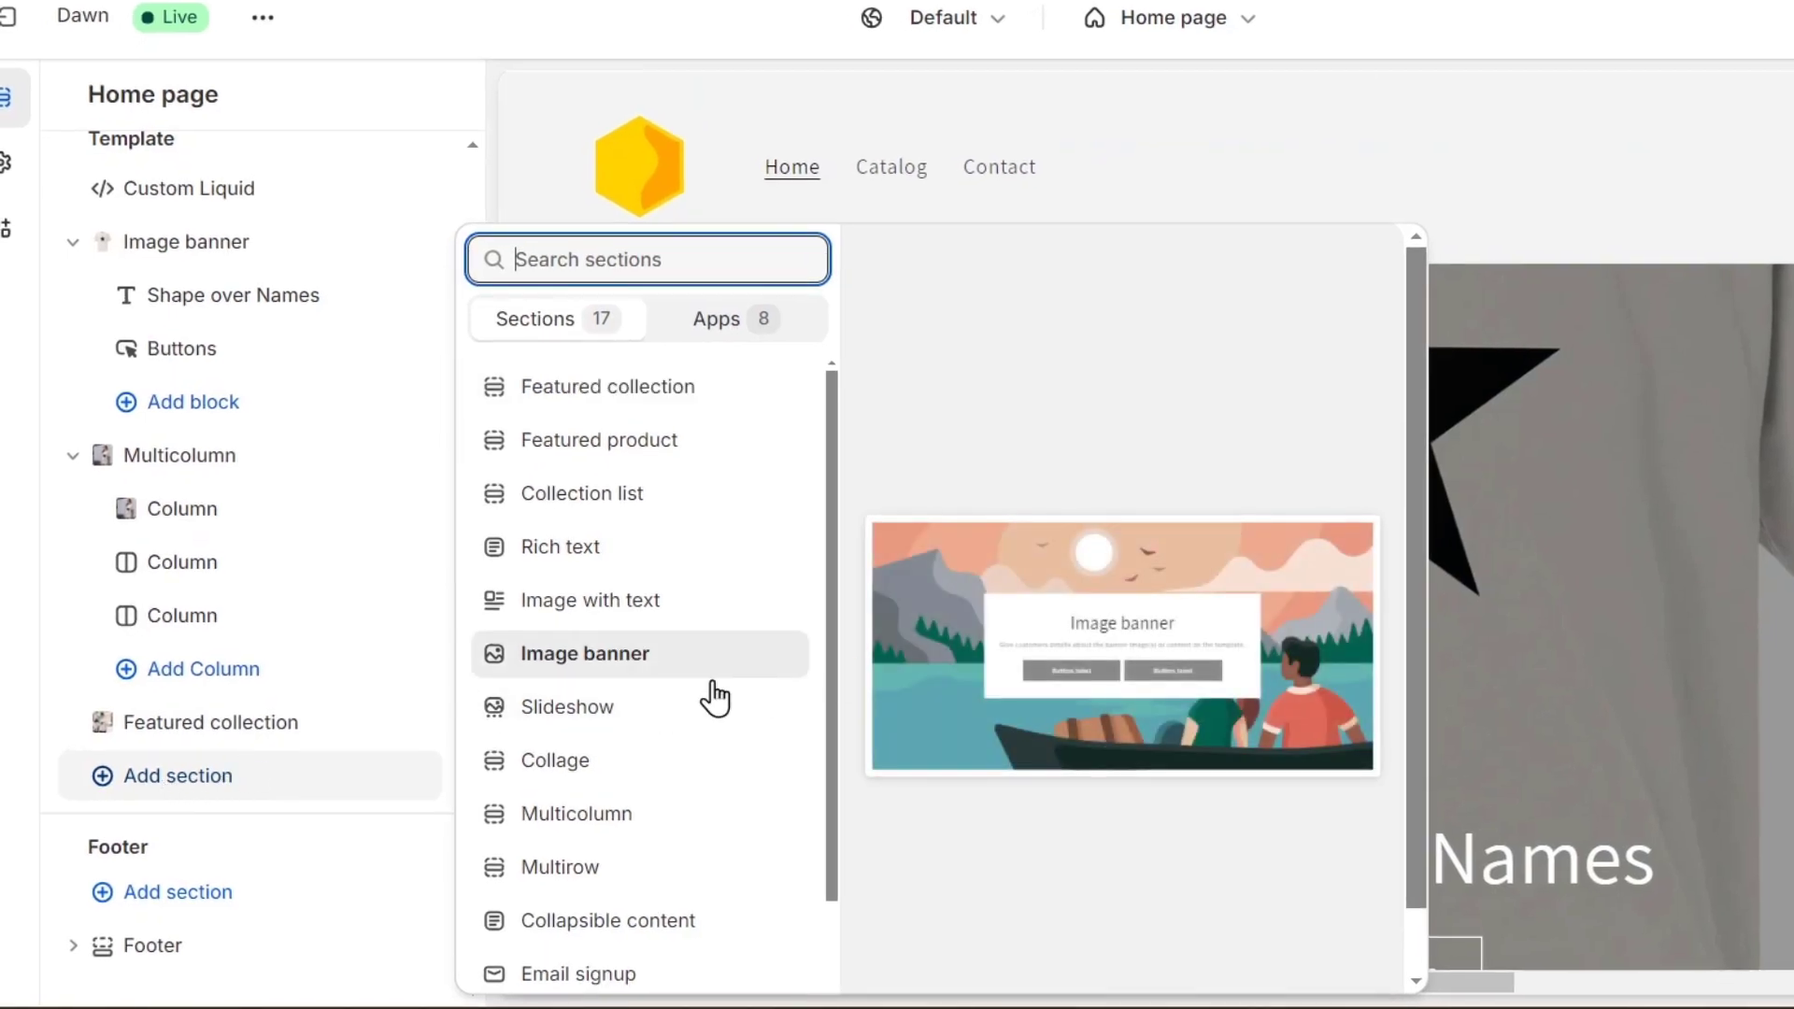
scroll(715, 698, "down", 2)
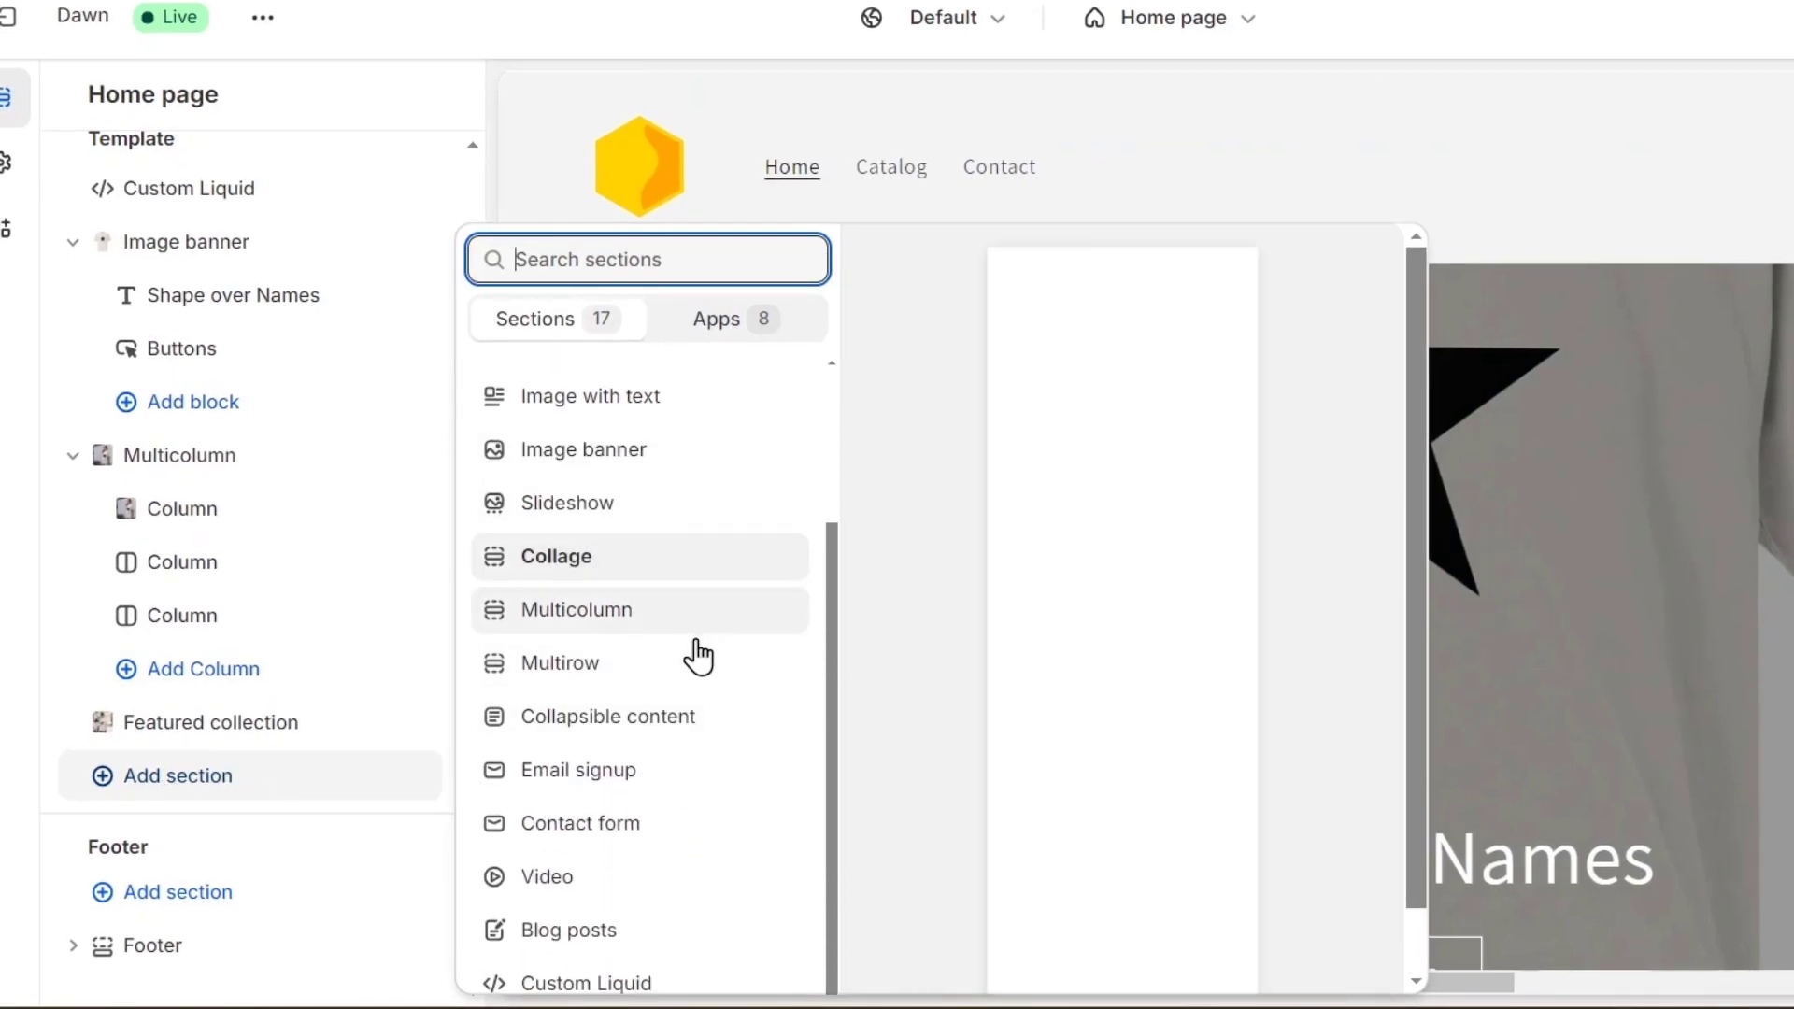
left_click(629, 885)
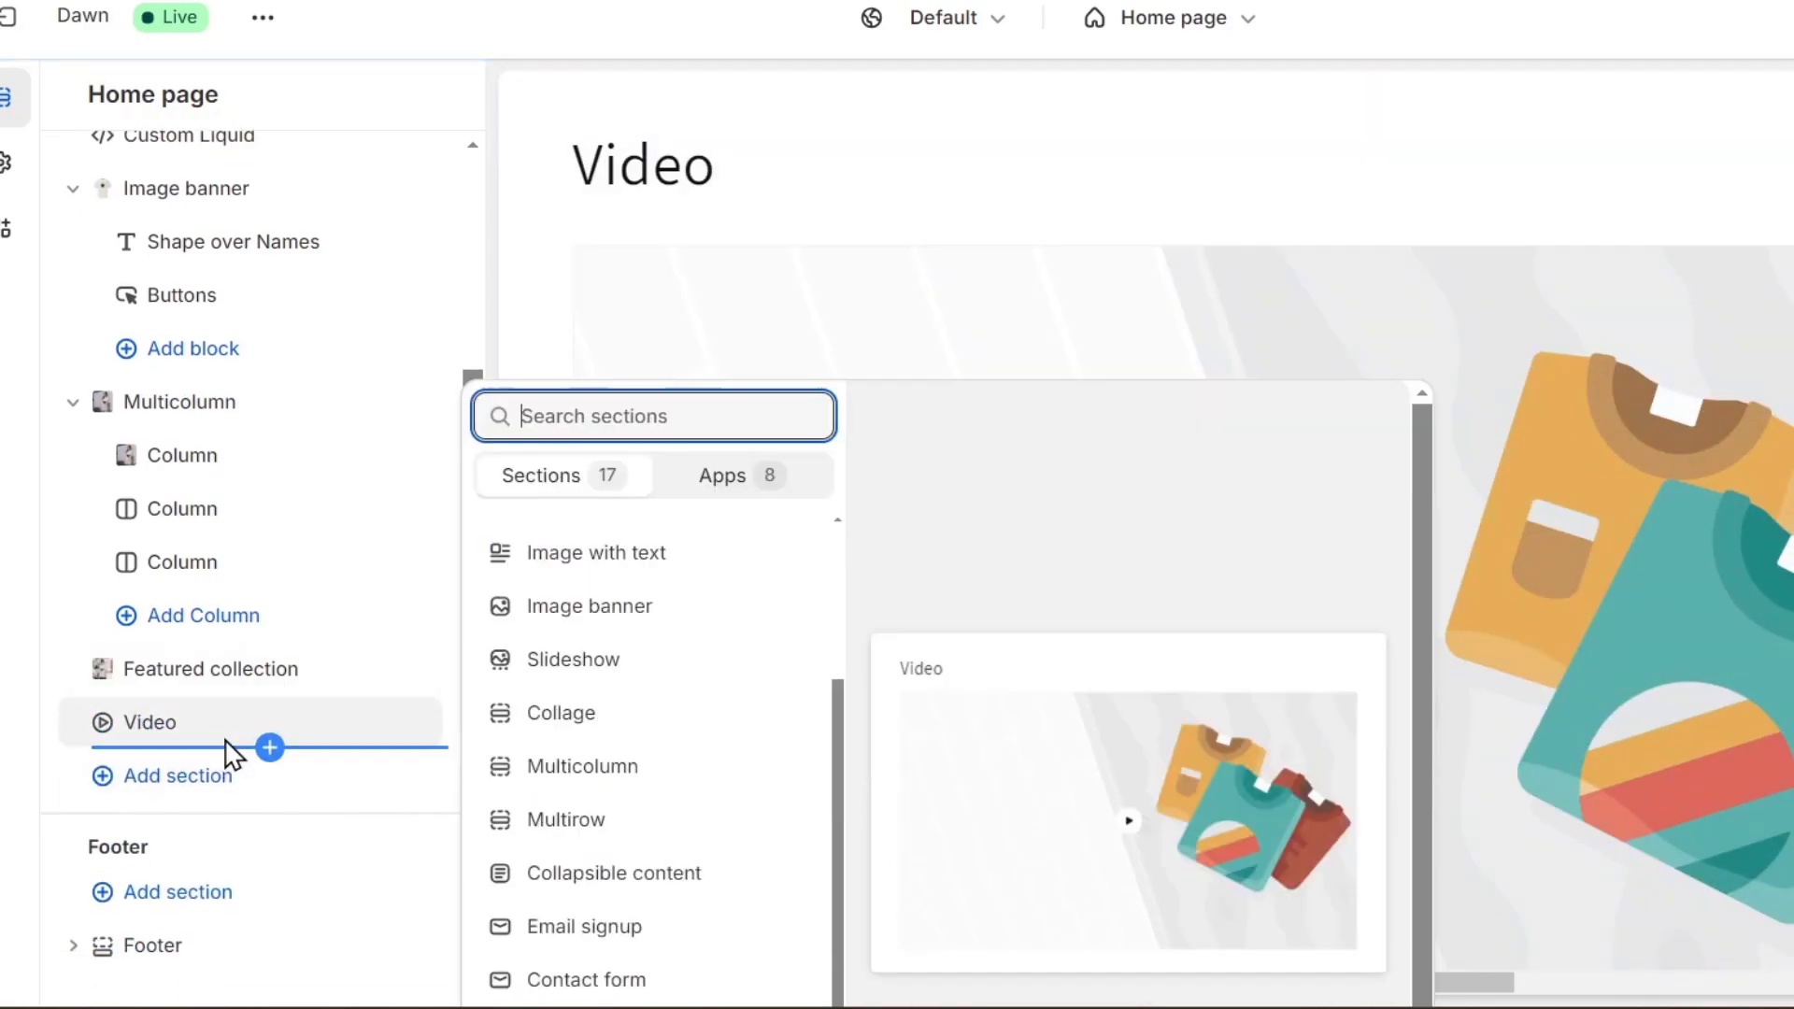
left_click(201, 738)
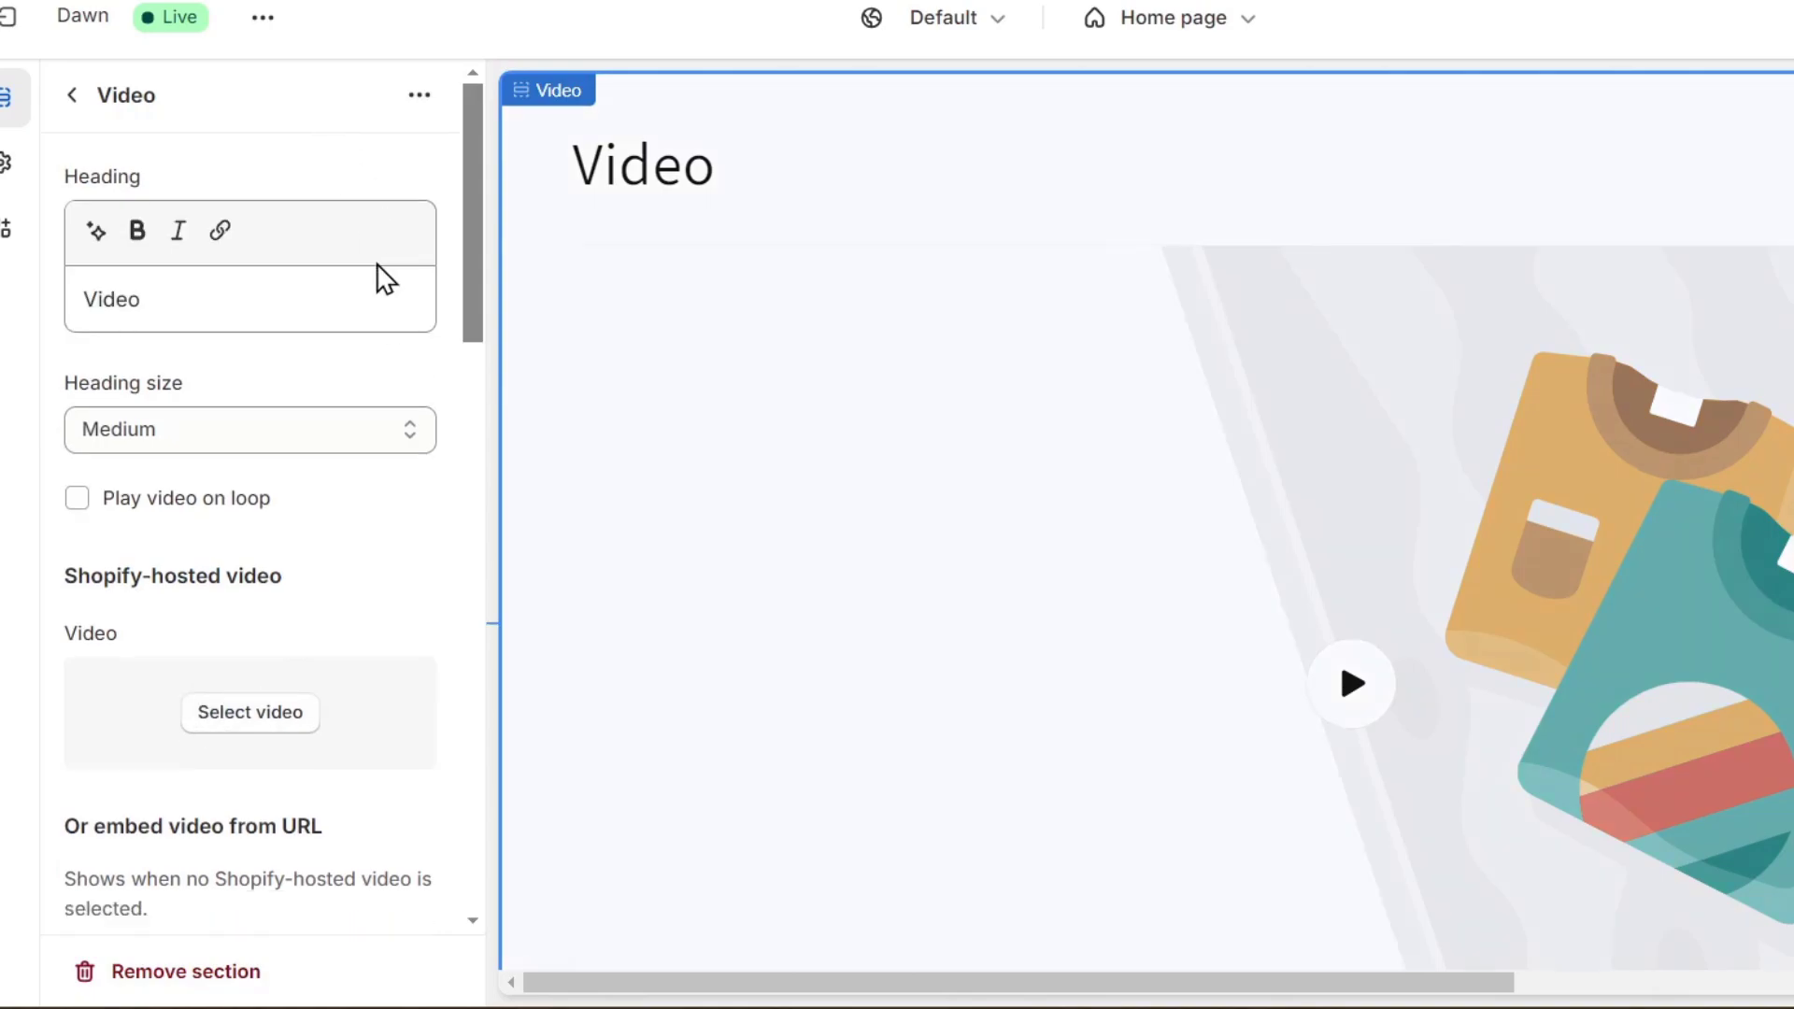
Step: Delete the 'Video' heading text, set heading size to Large, and turn on Play video on loop
left_click(215, 302)
double_click(215, 302)
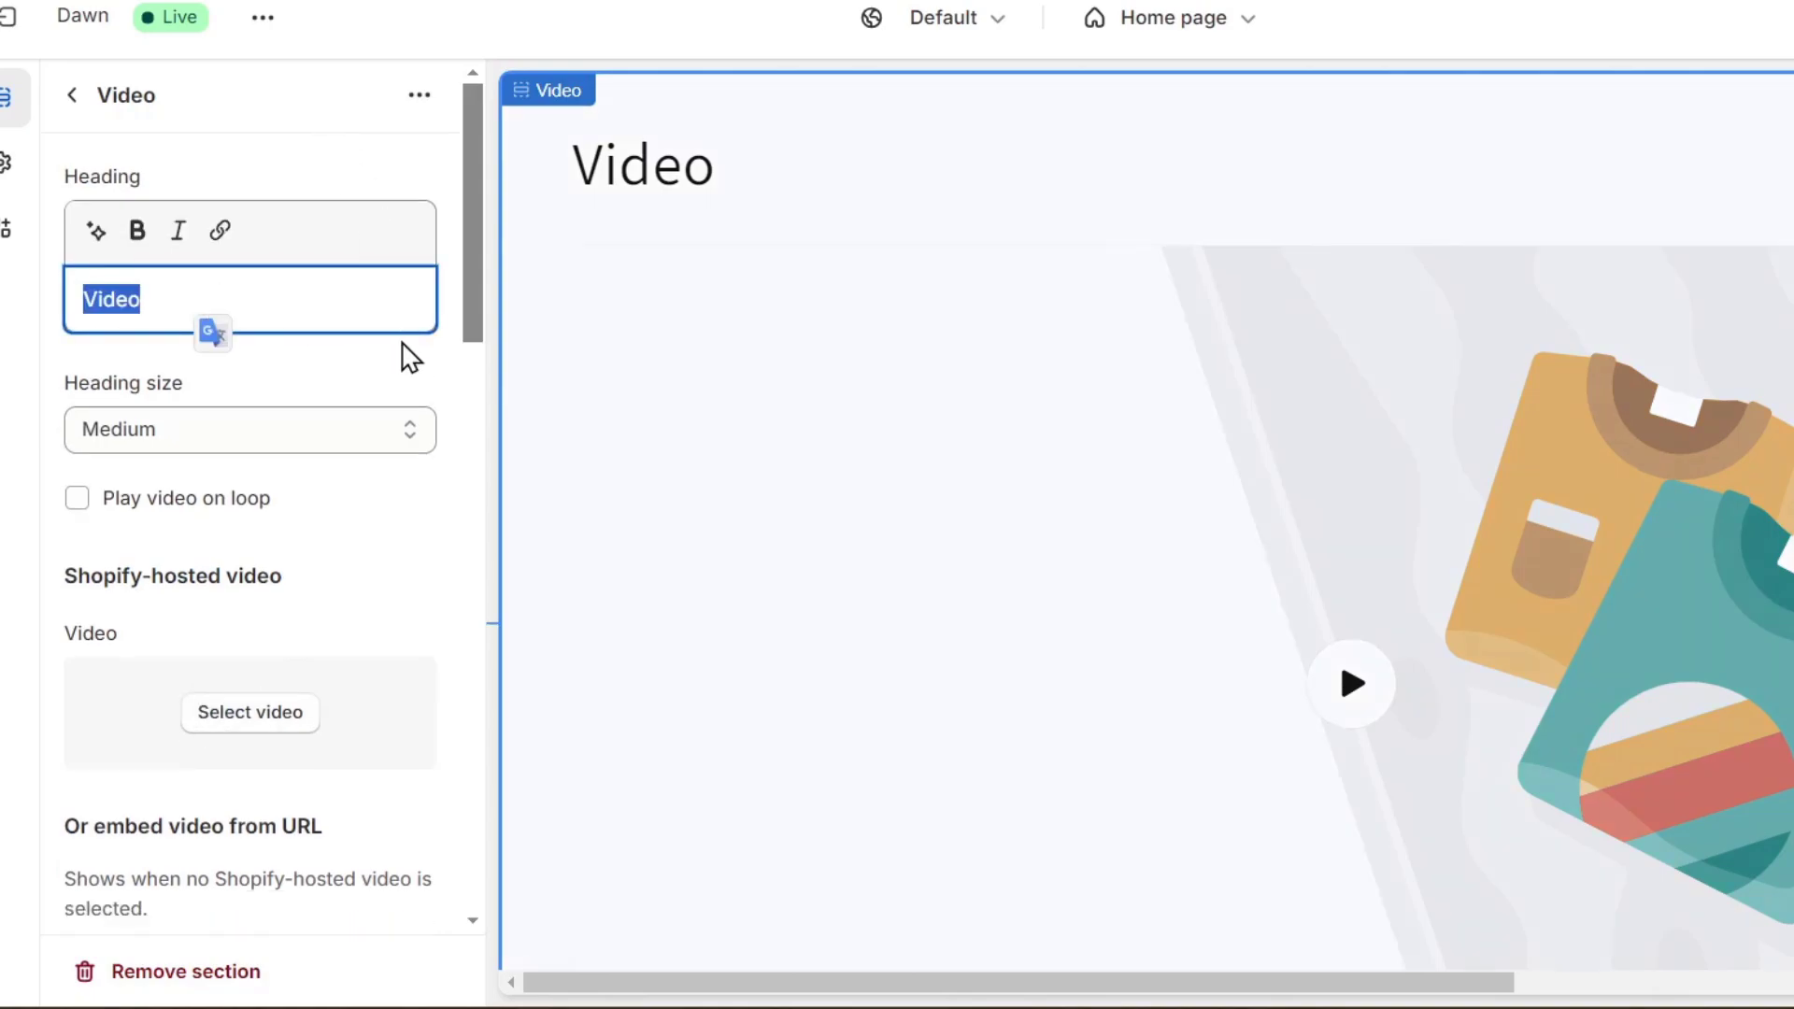
key("BackSpace")
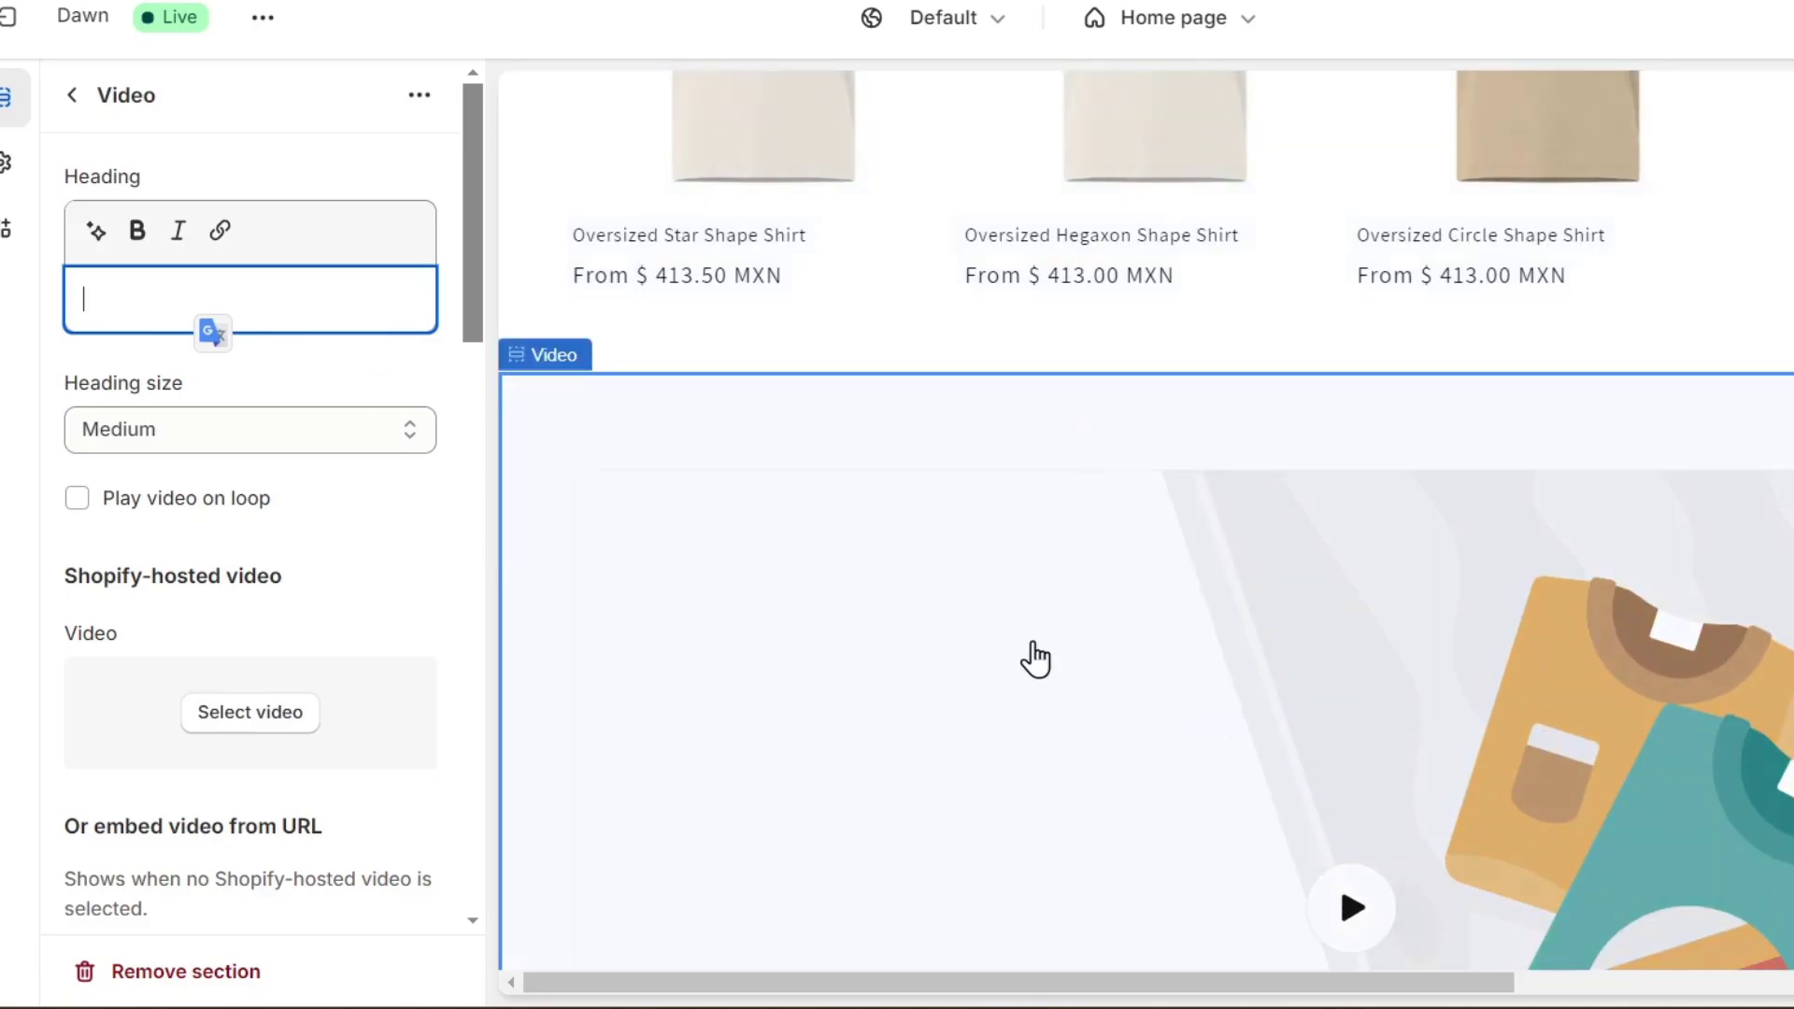
left_click(278, 447)
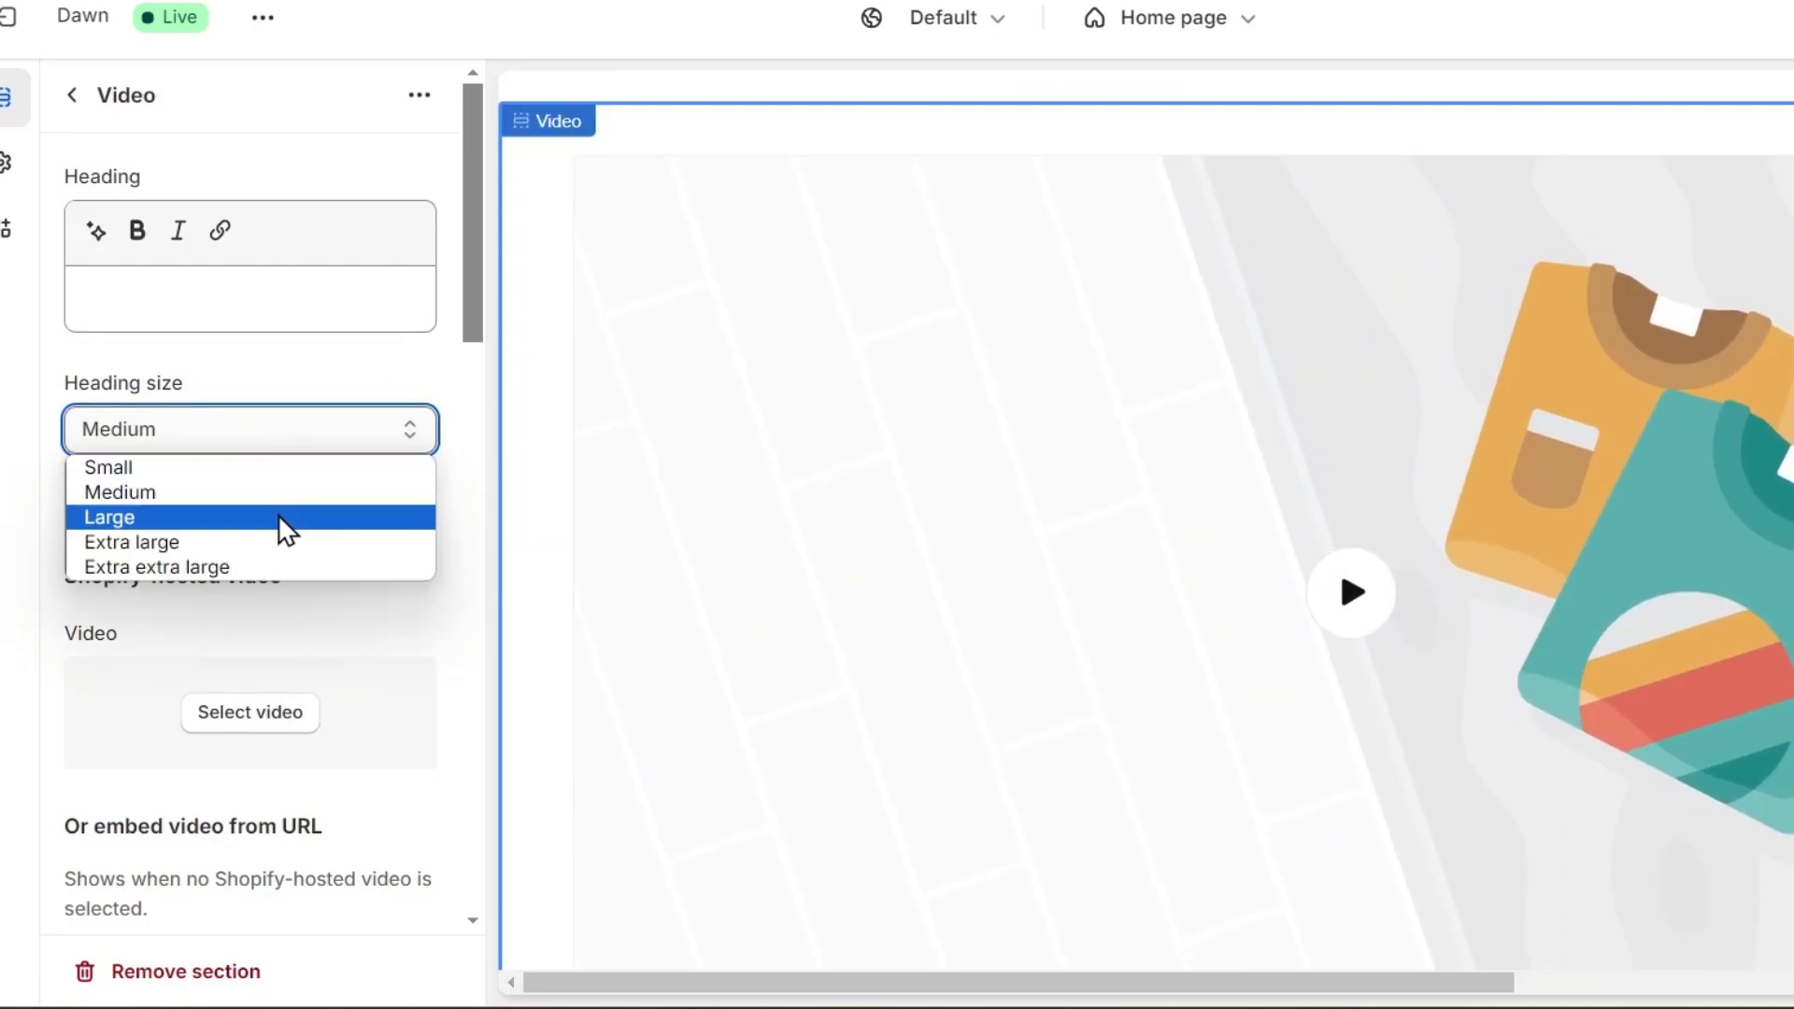
left_click(278, 514)
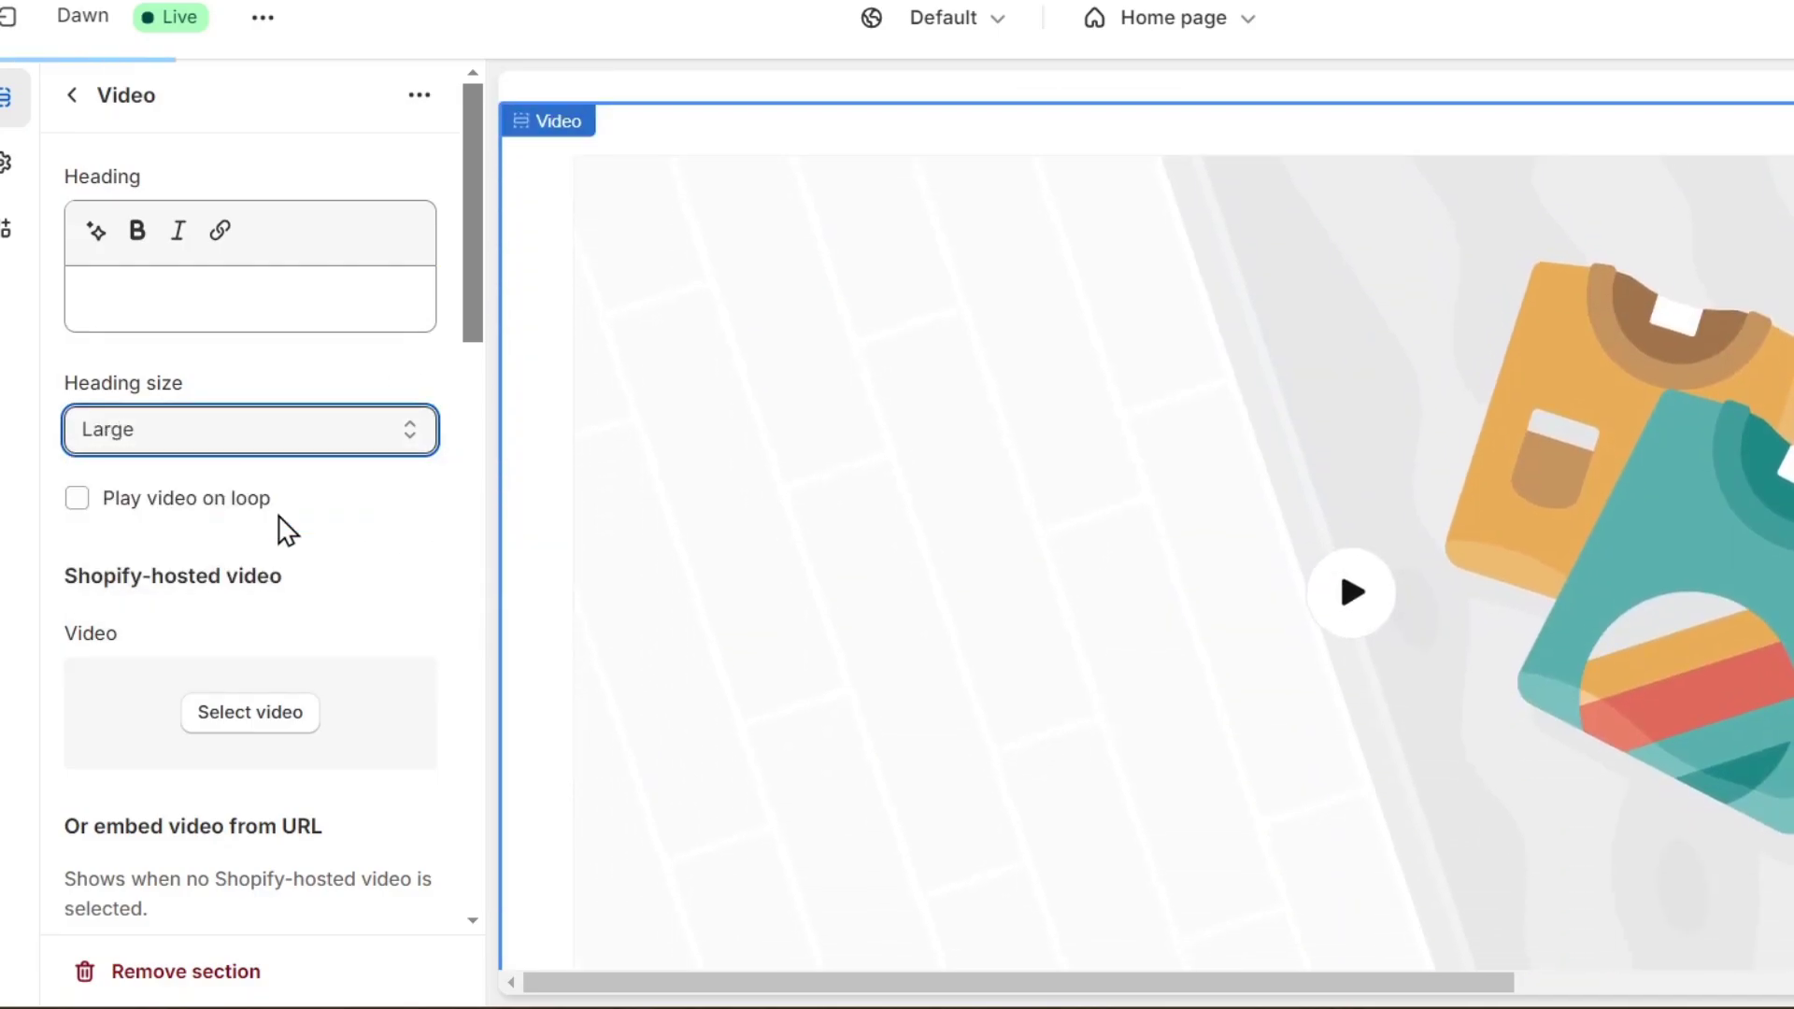
left_click(194, 524)
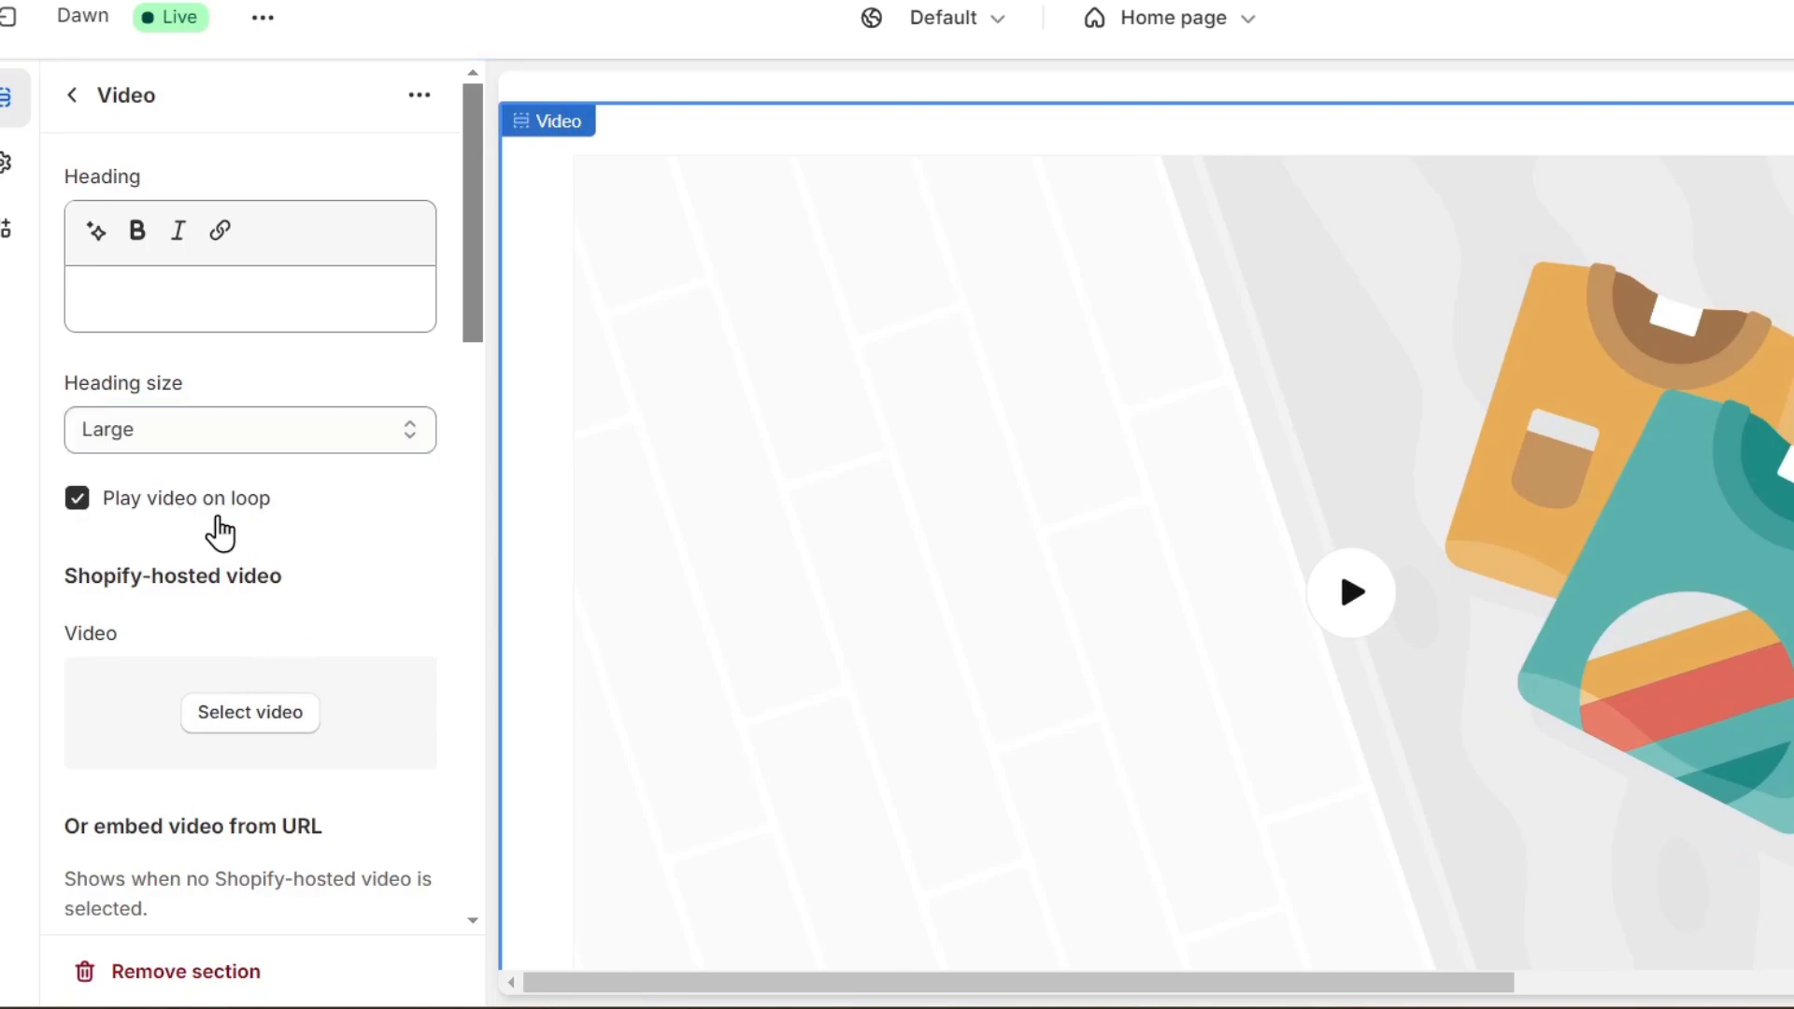
Step: Choose 853800-hd_1920_1080_25fps.mp4 as the Video section's Shopify-hosted video
scroll(352, 689, "down", 3)
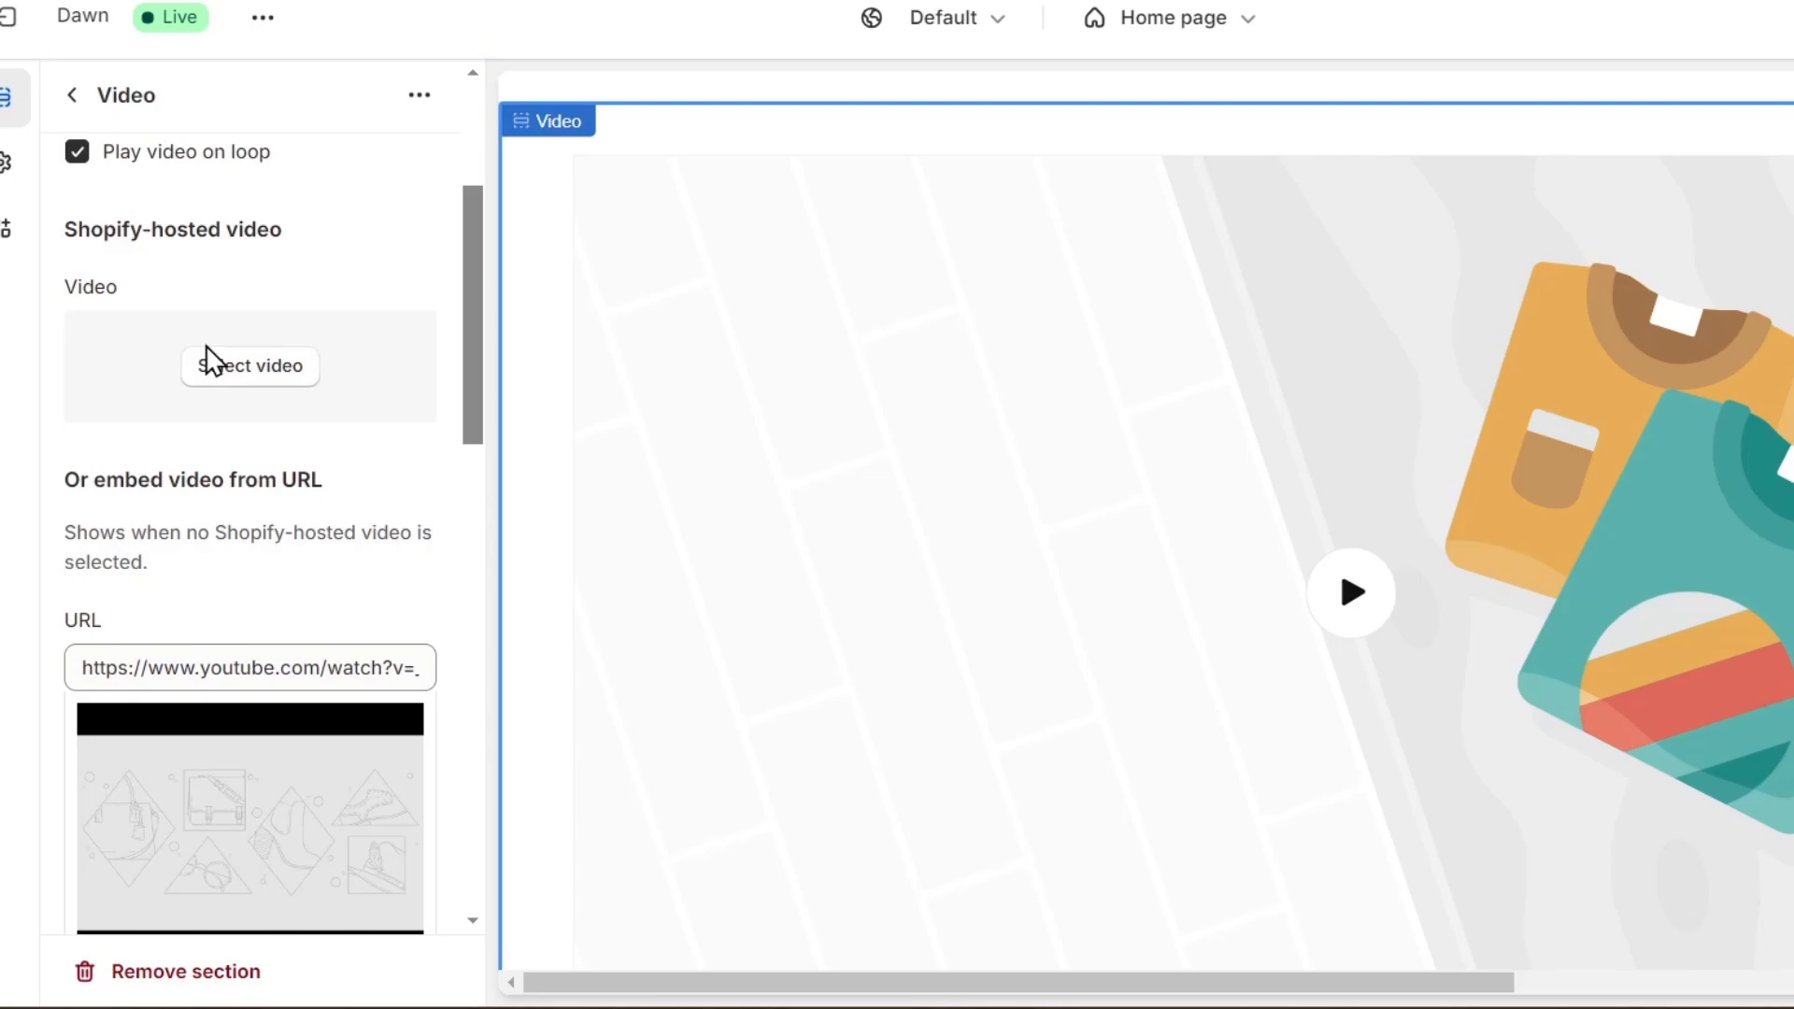
left_click(251, 366)
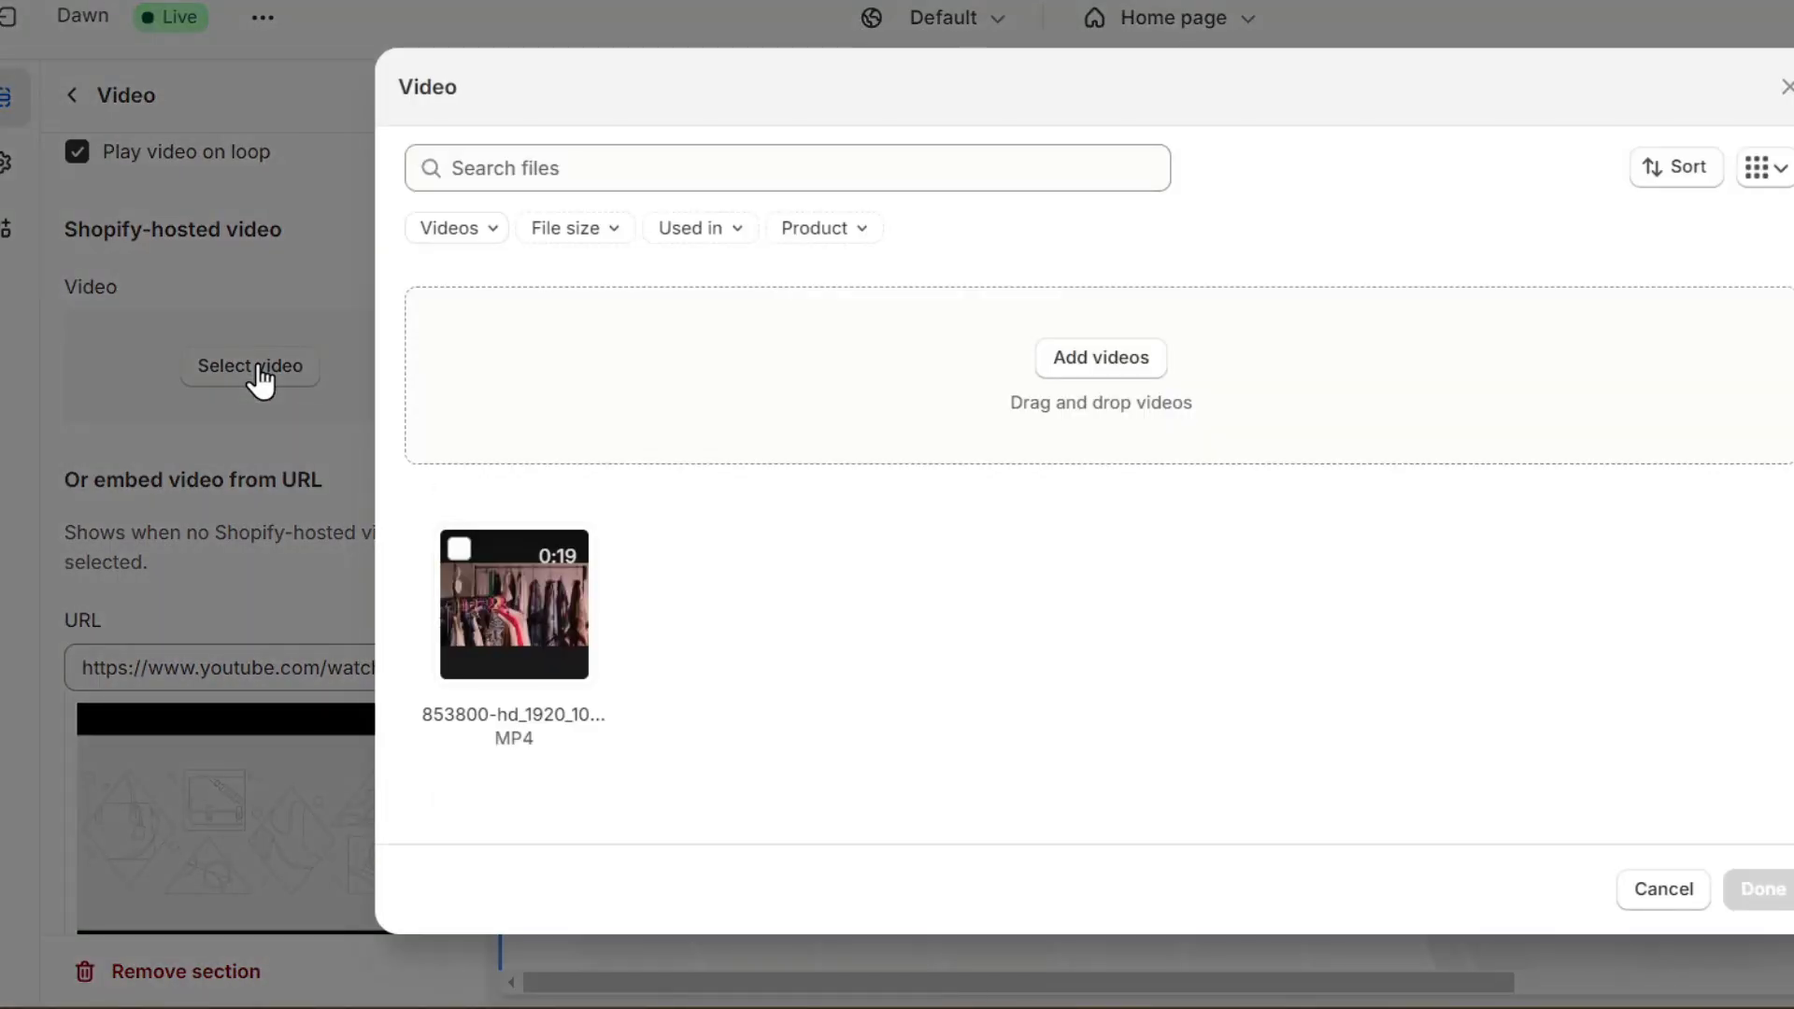
left_click(467, 543)
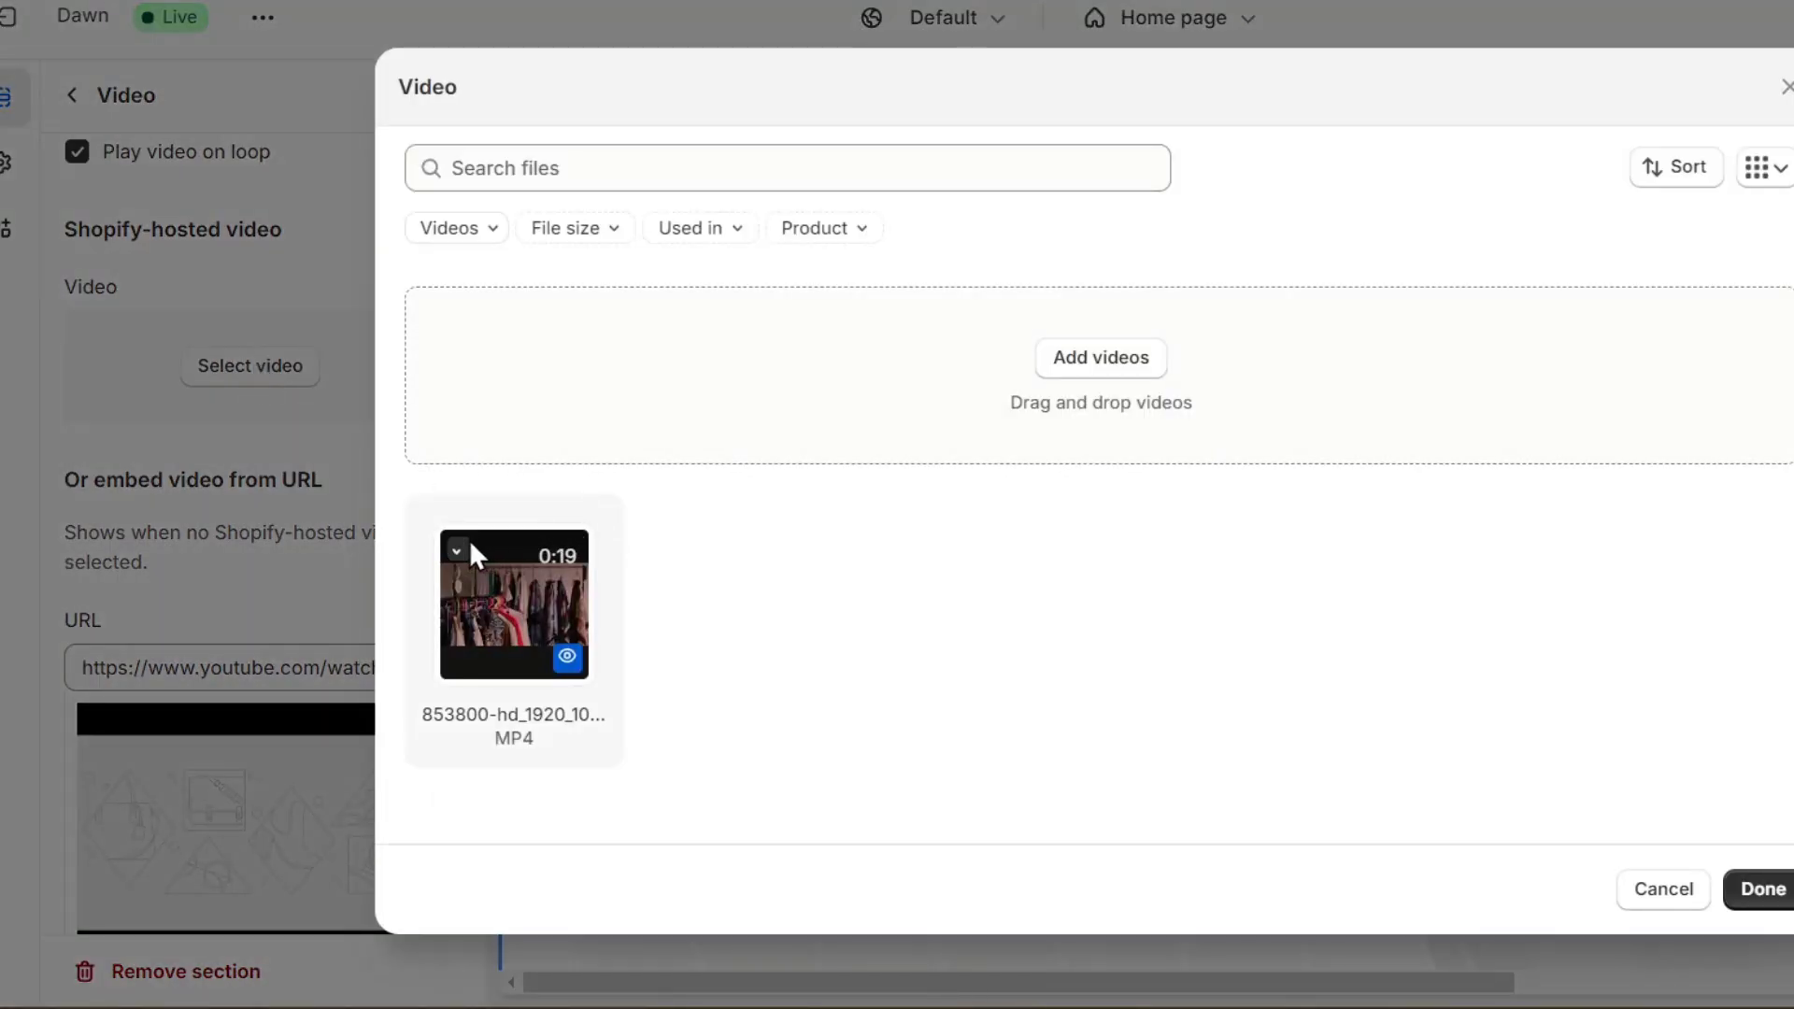
left_click(1780, 899)
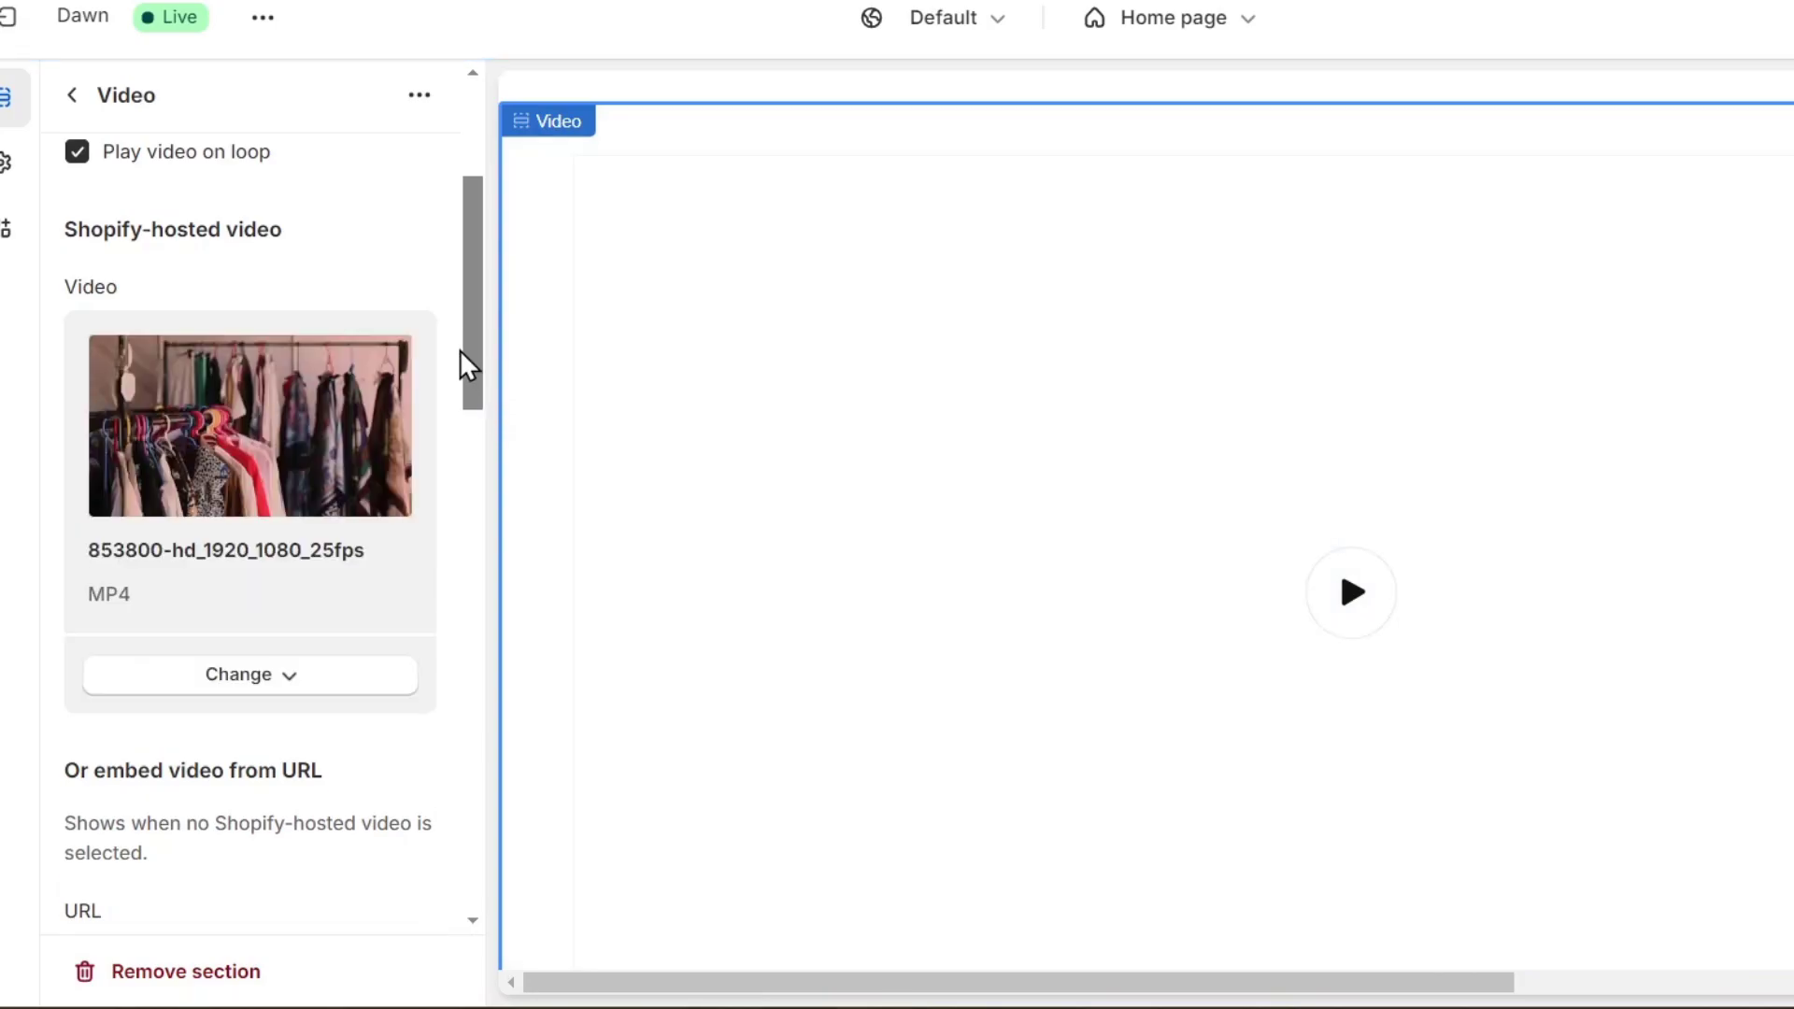
scroll(362, 701, "down", 10)
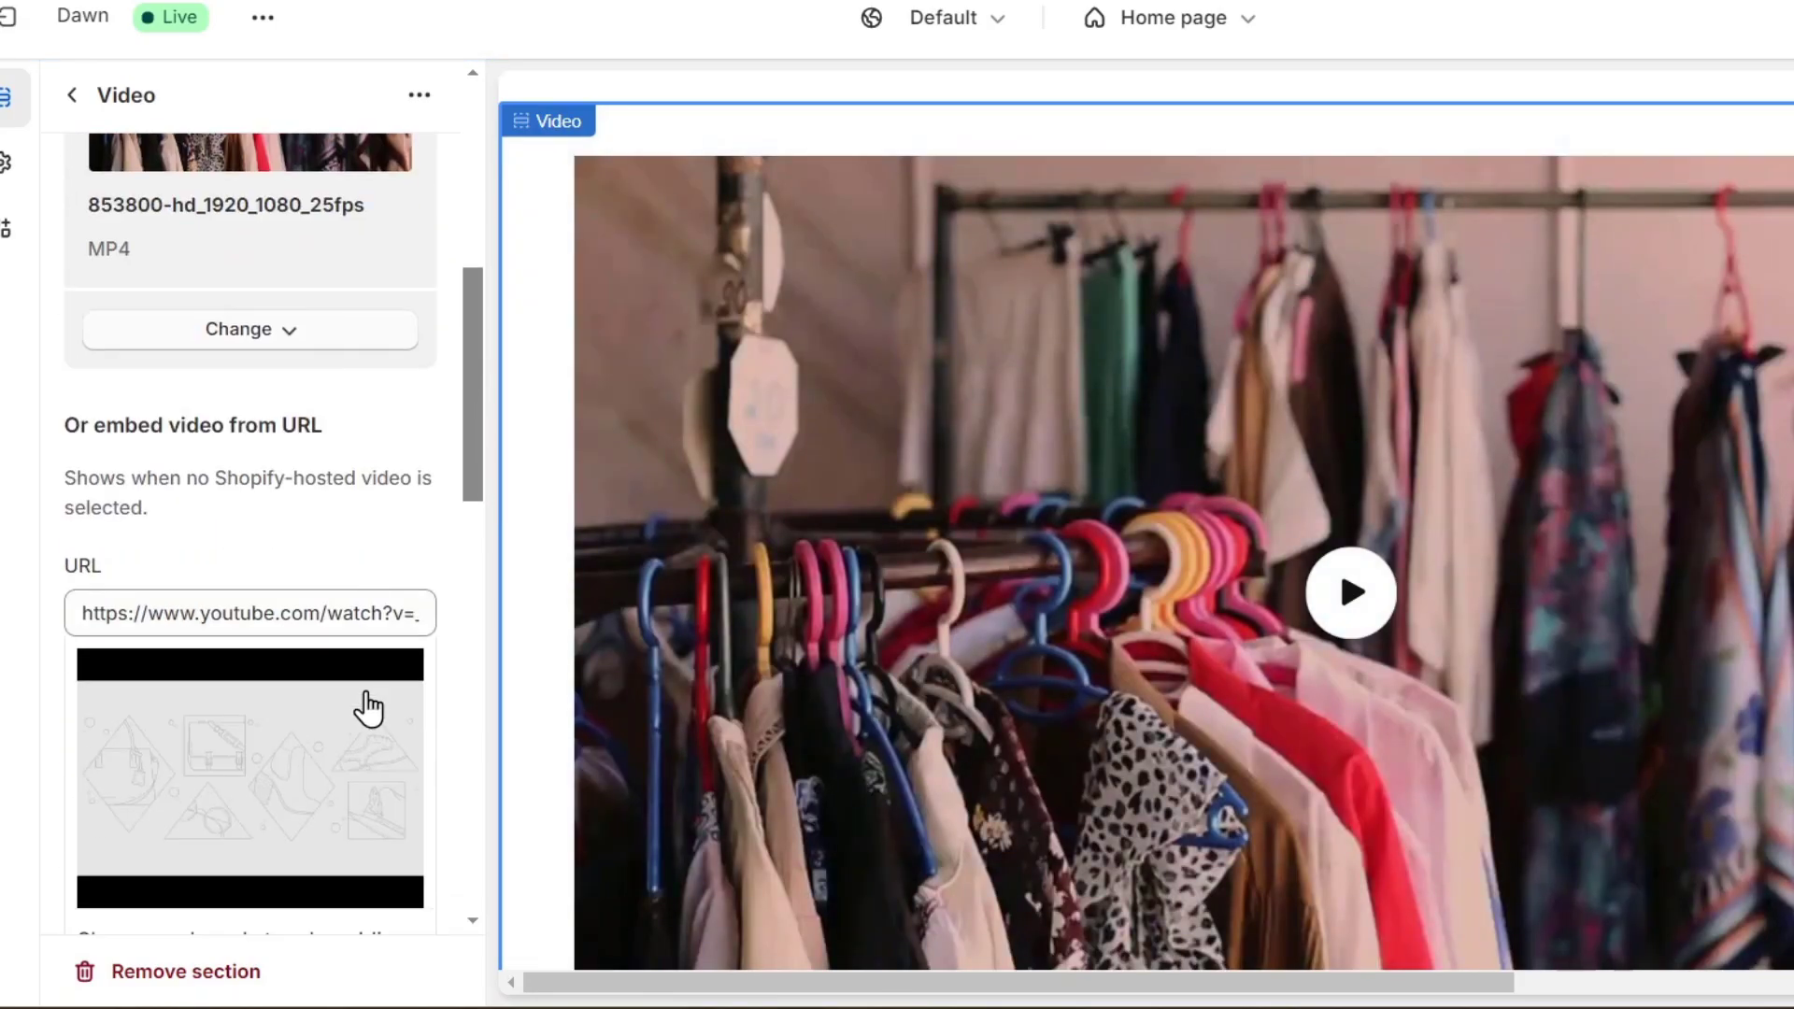
scroll(371, 713, "down", 4)
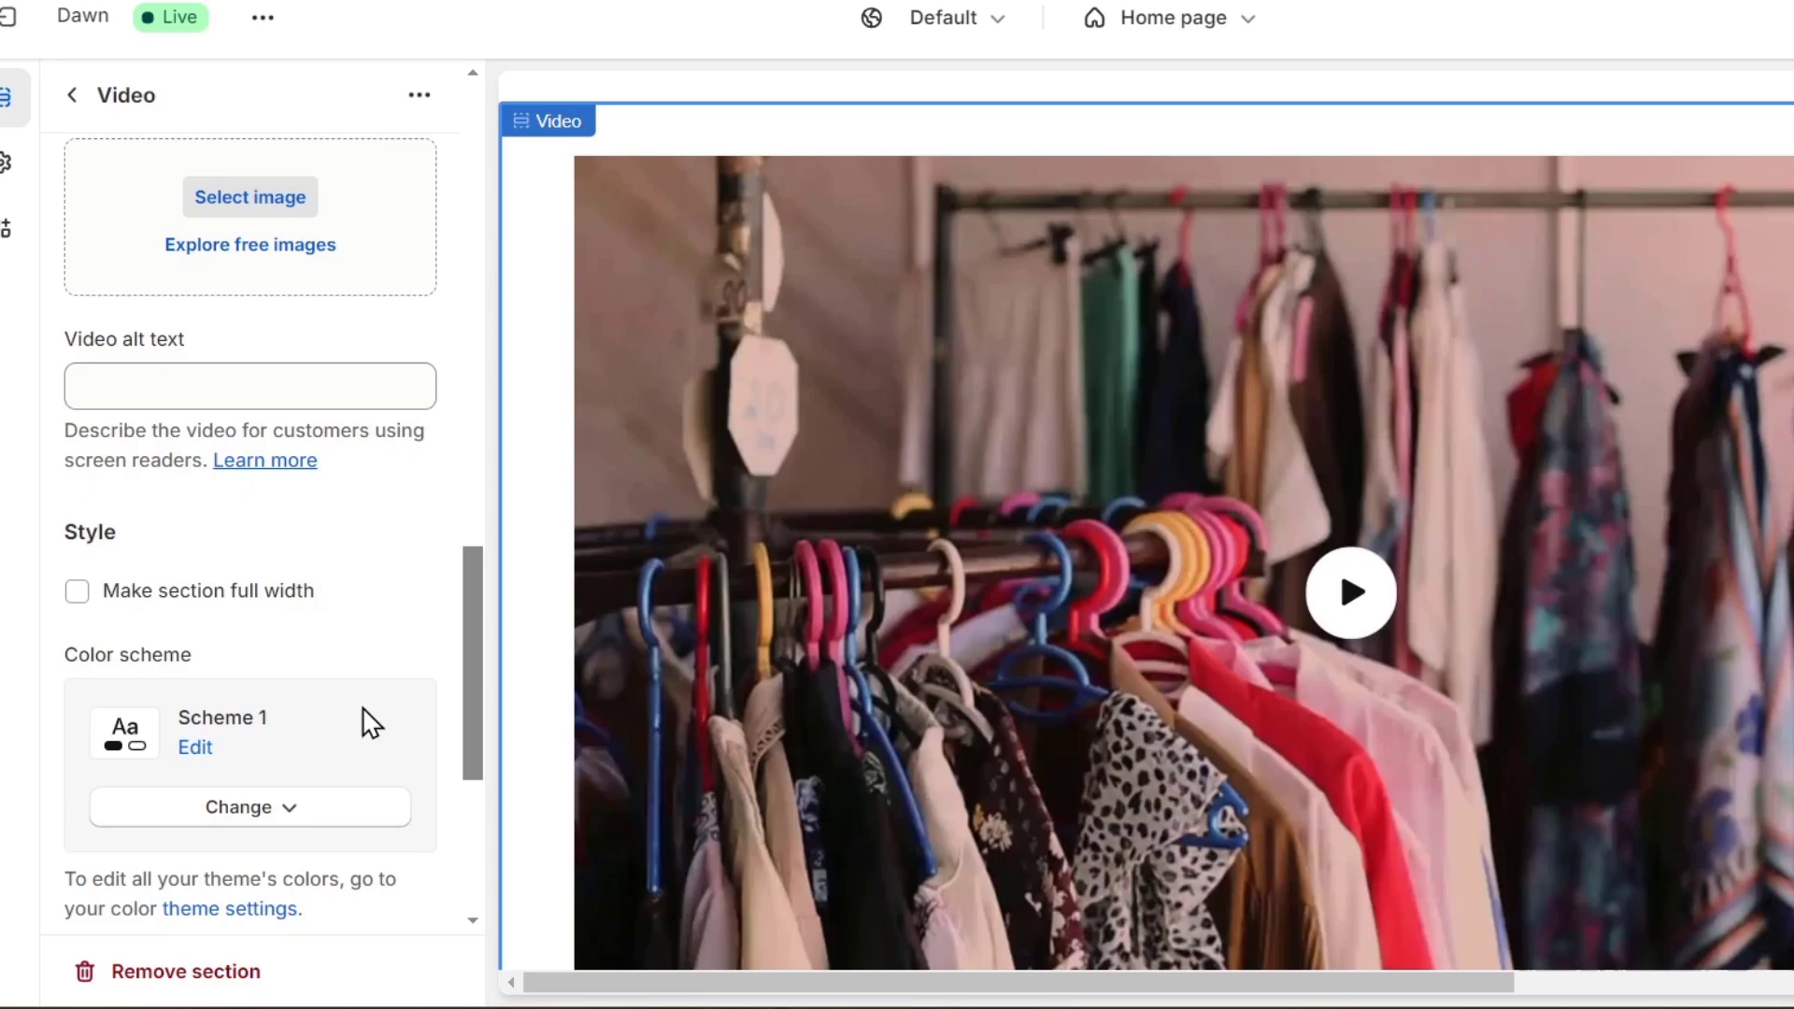
Step: Make the Video section full width with top and bottom padding at 0 px
left_click(267, 594)
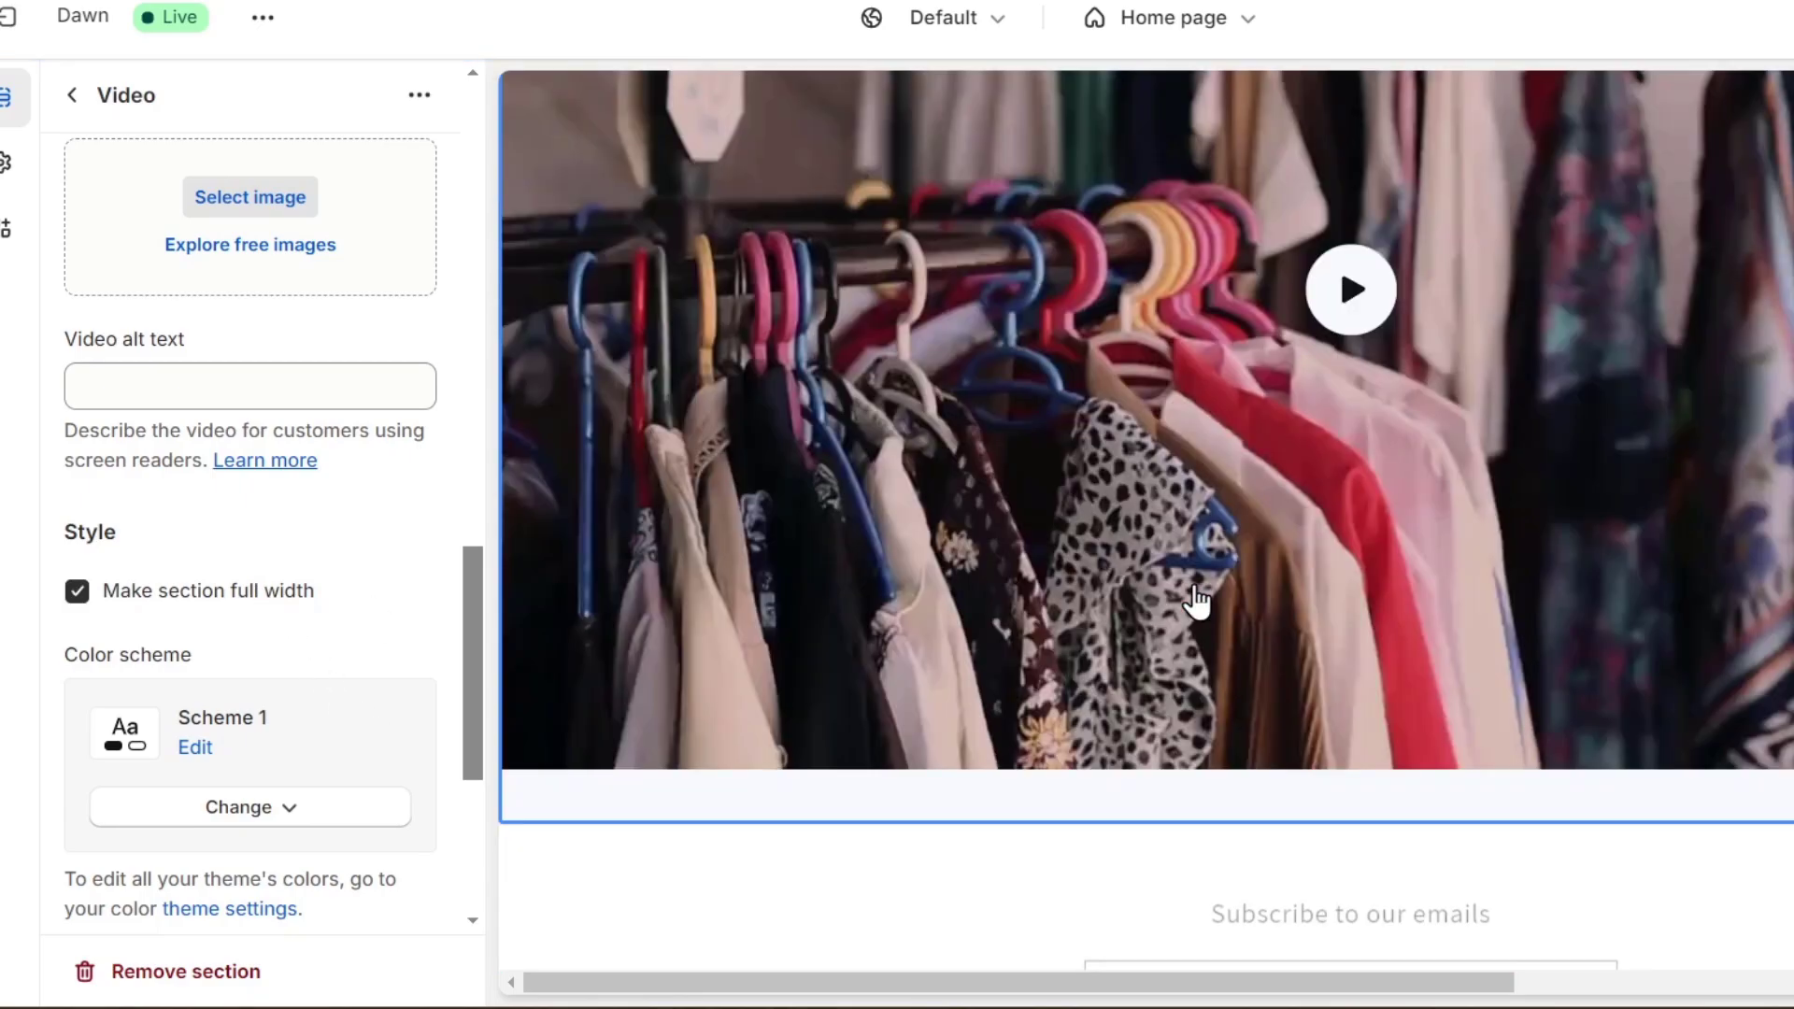
scroll(384, 704, "down", 5)
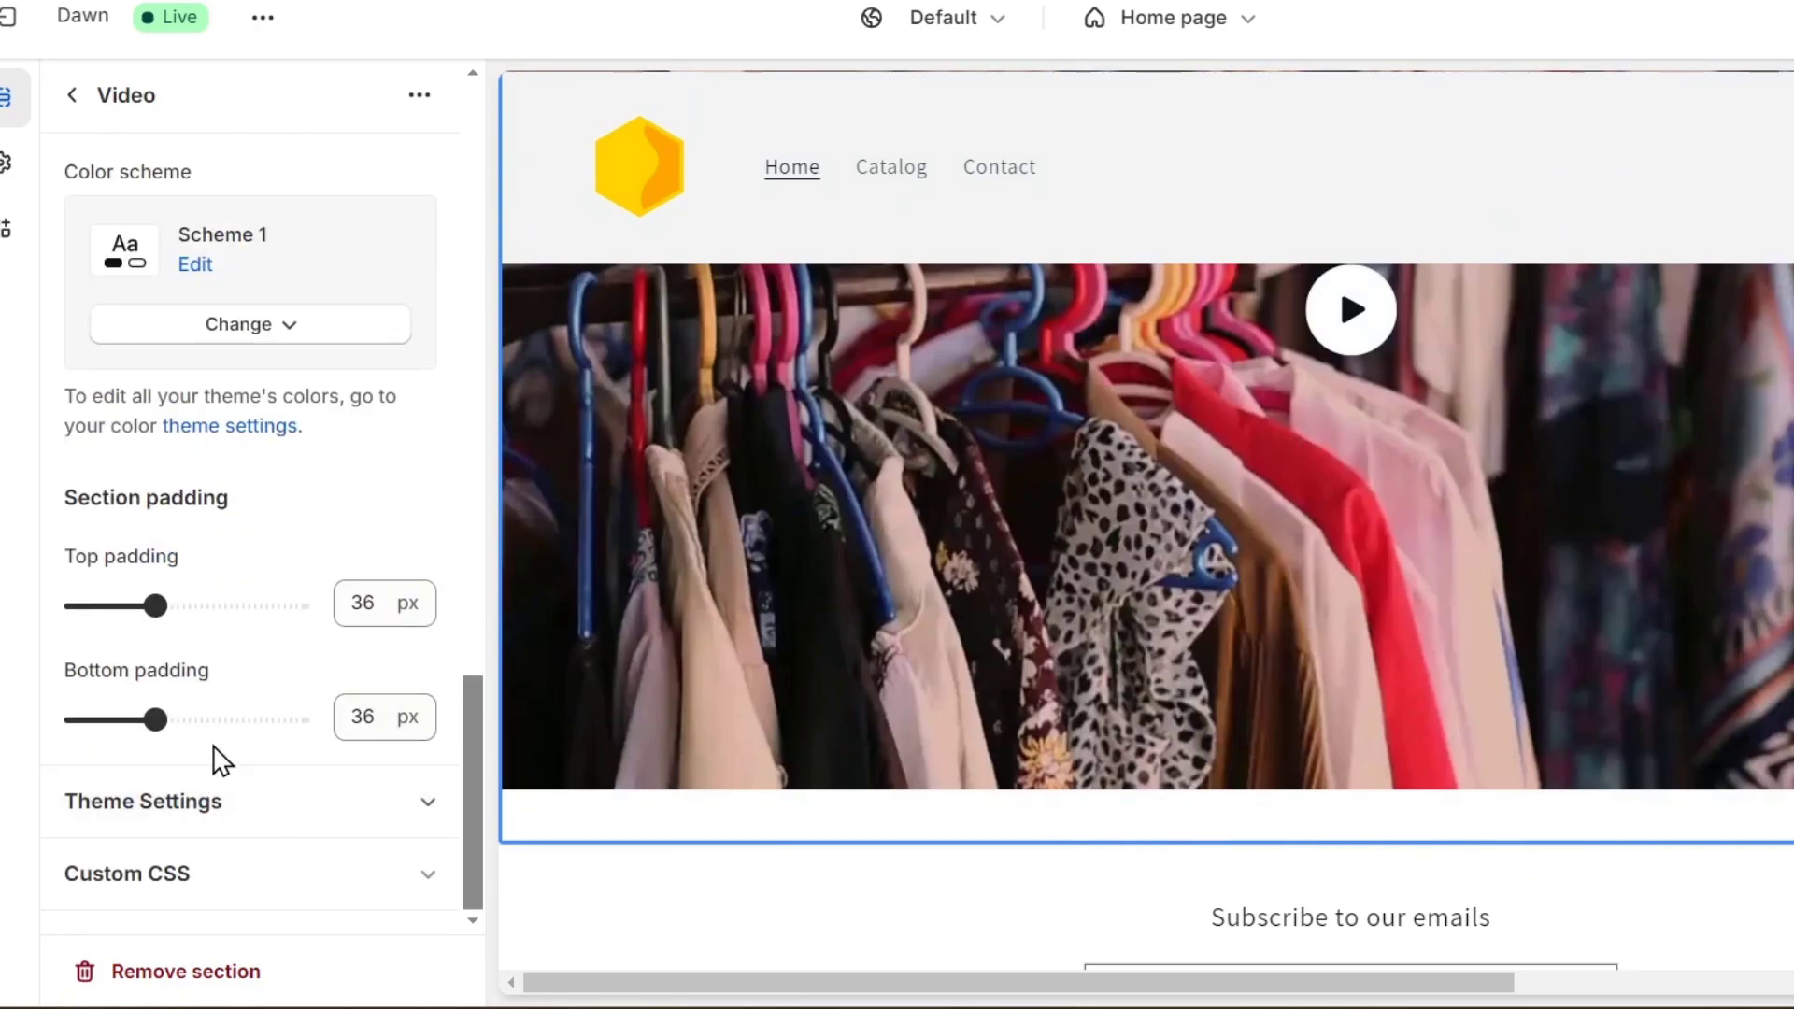
left_click_drag(155, 720, 73, 720)
left_click_drag(156, 606, 73, 605)
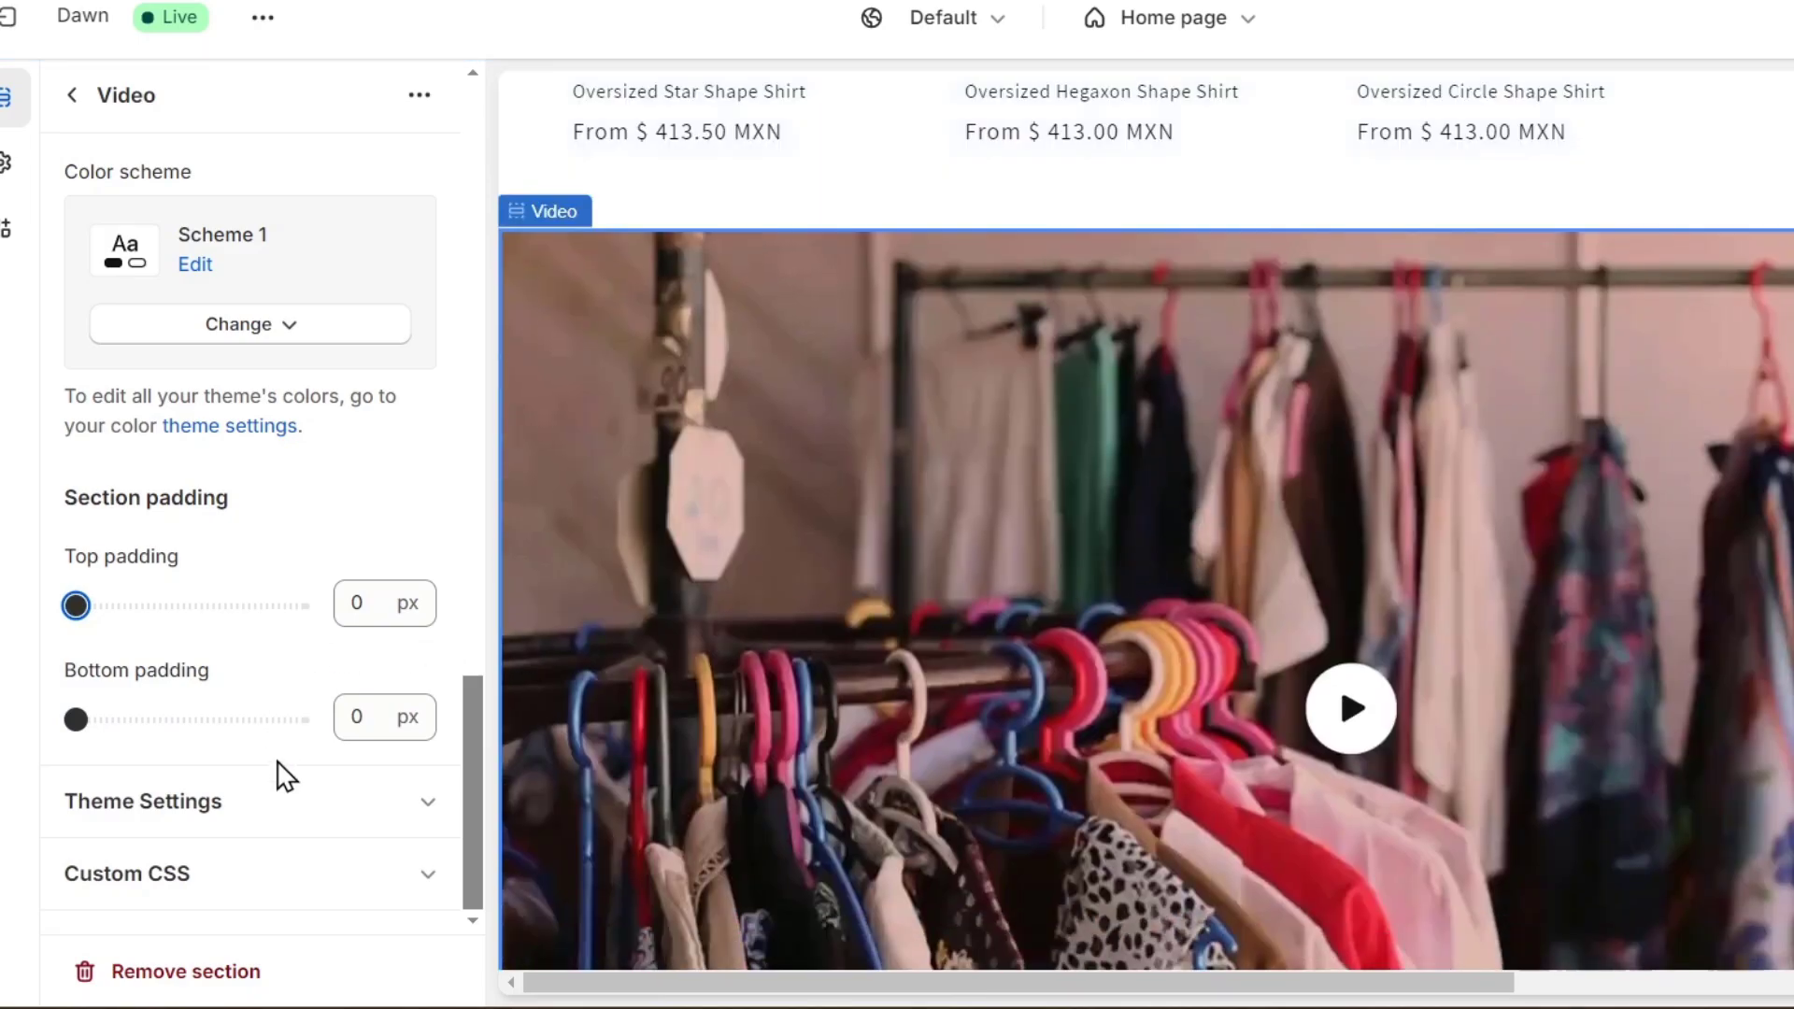
Step: Expand the section's Theme settings and Custom CSS panels
left_click(289, 802)
scroll(309, 797, "down", 1)
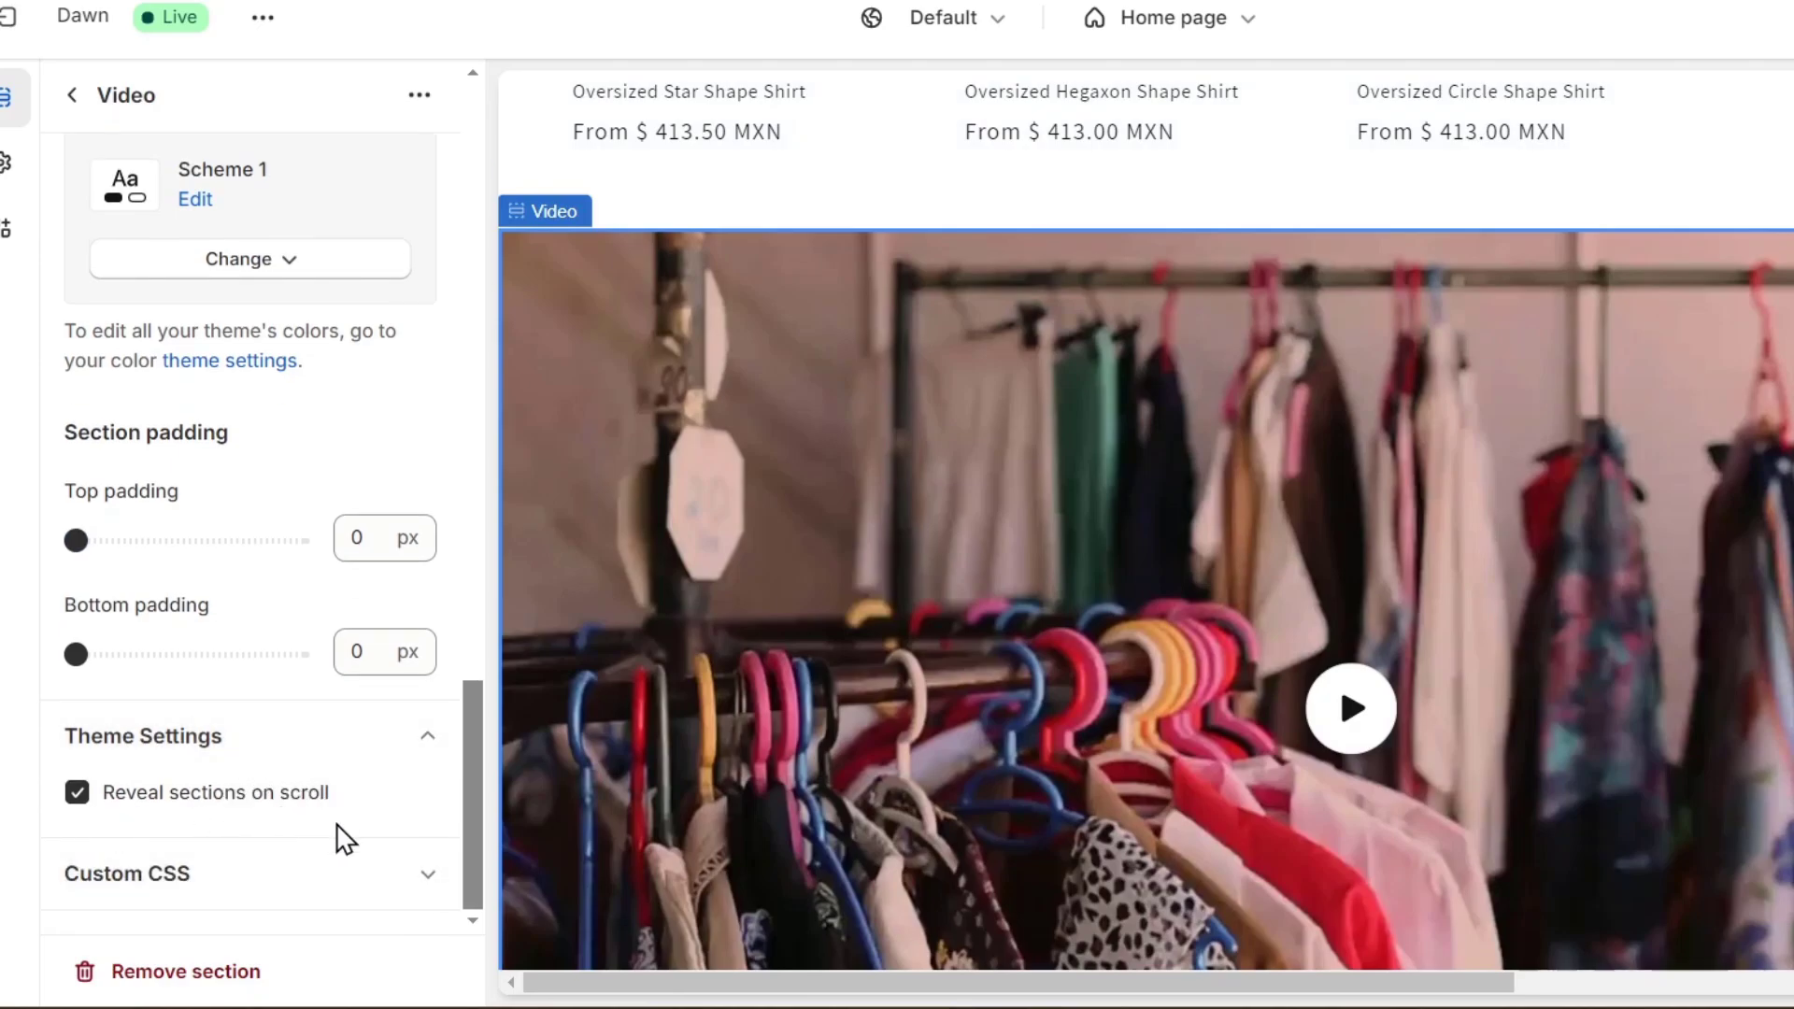
left_click(350, 877)
scroll(328, 845, "down", 2)
scroll(307, 741, "up", 2)
scroll(306, 742, "up", 8)
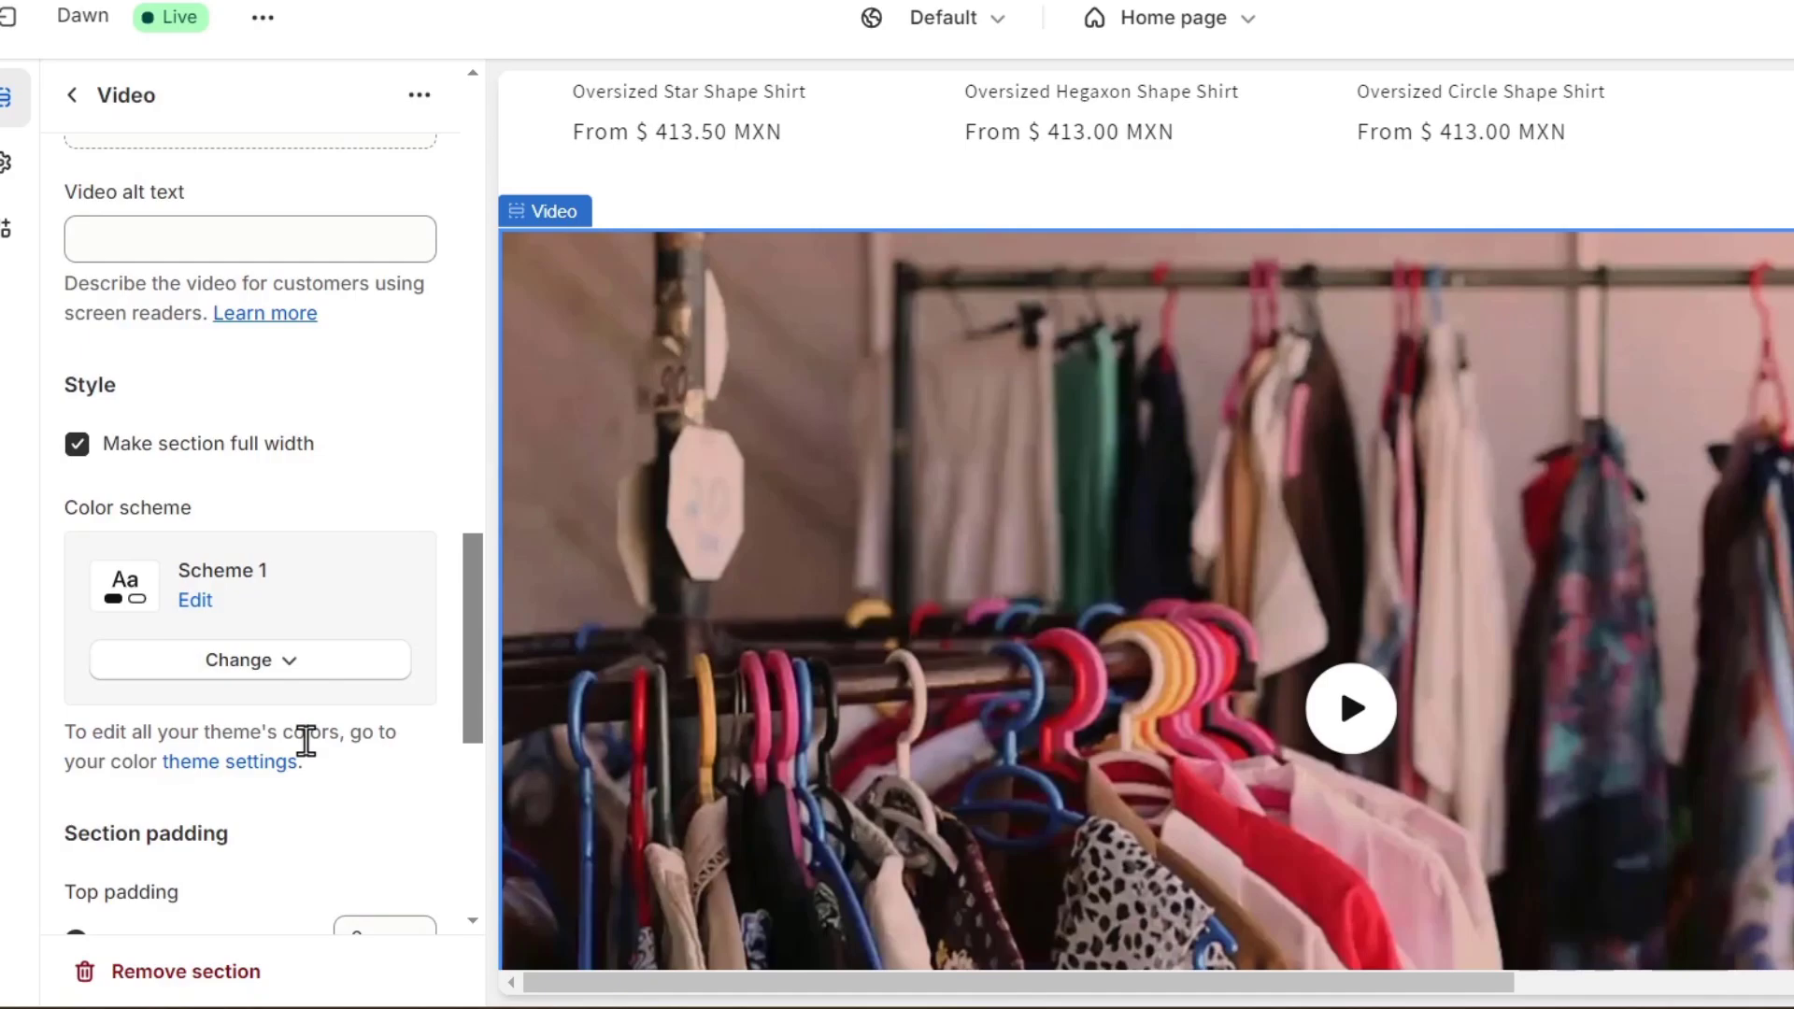
scroll(416, 710, "up", 4)
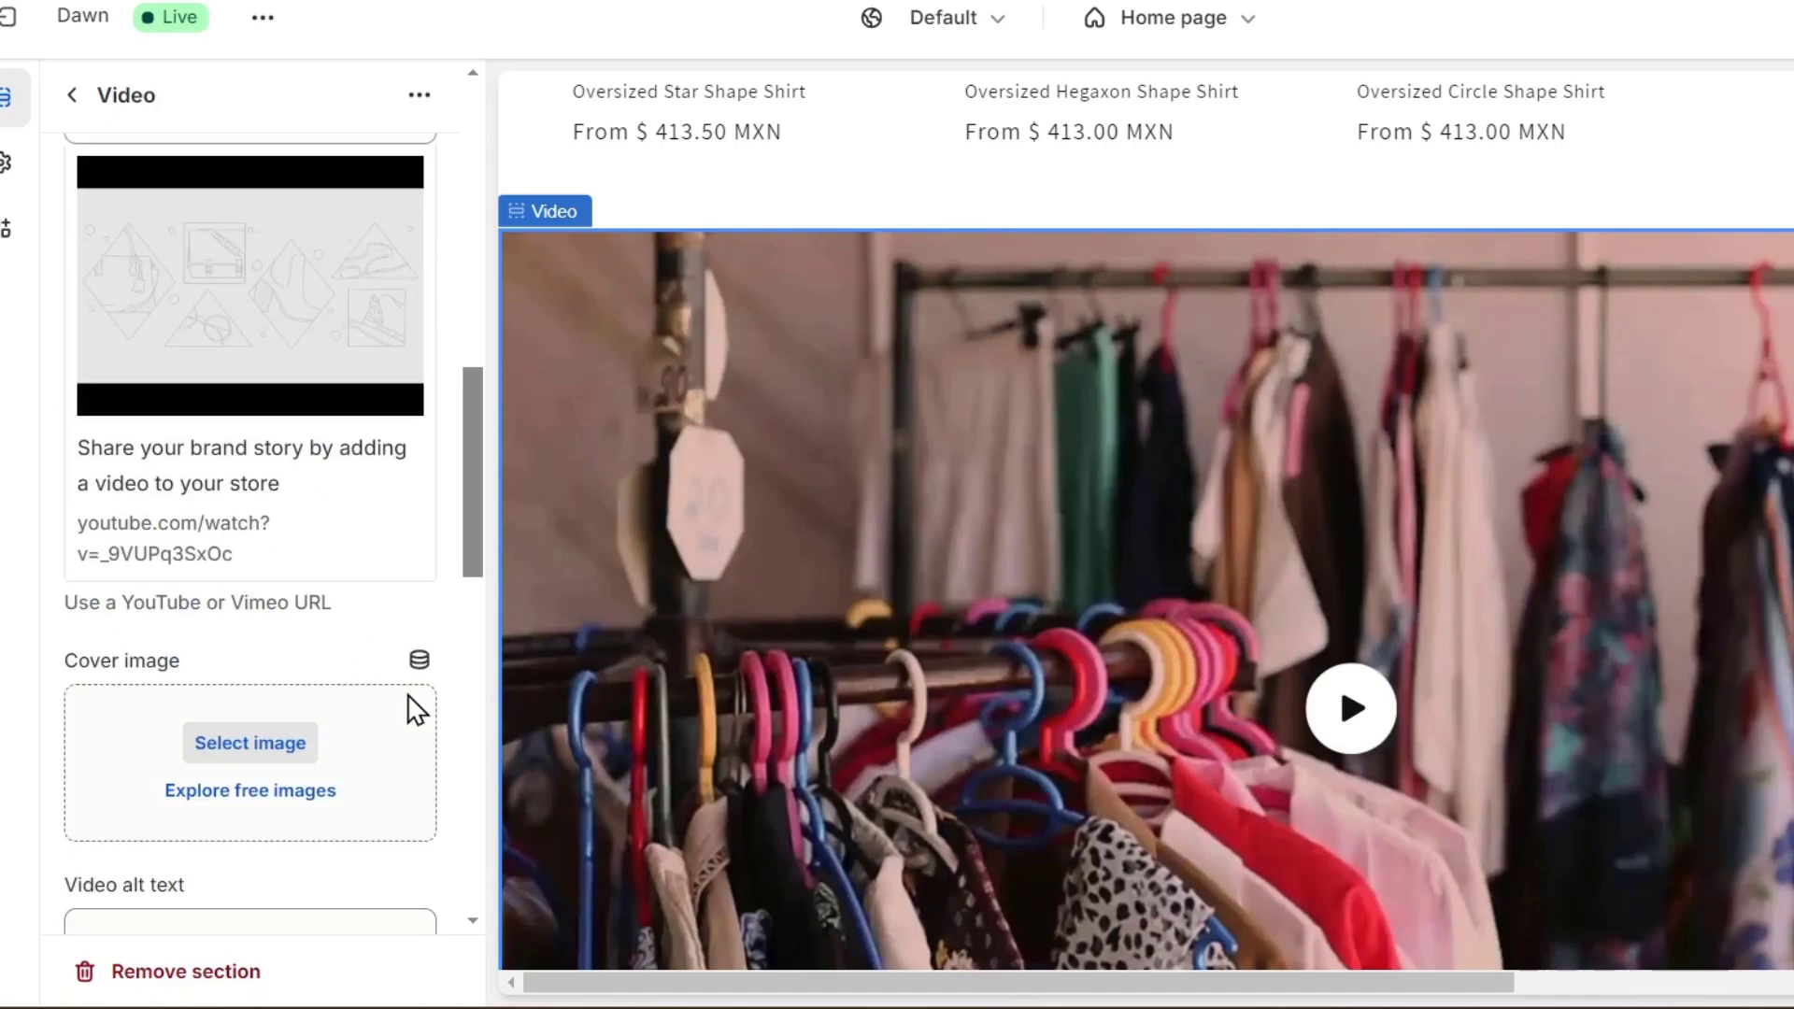
scroll(395, 620, "up", 10)
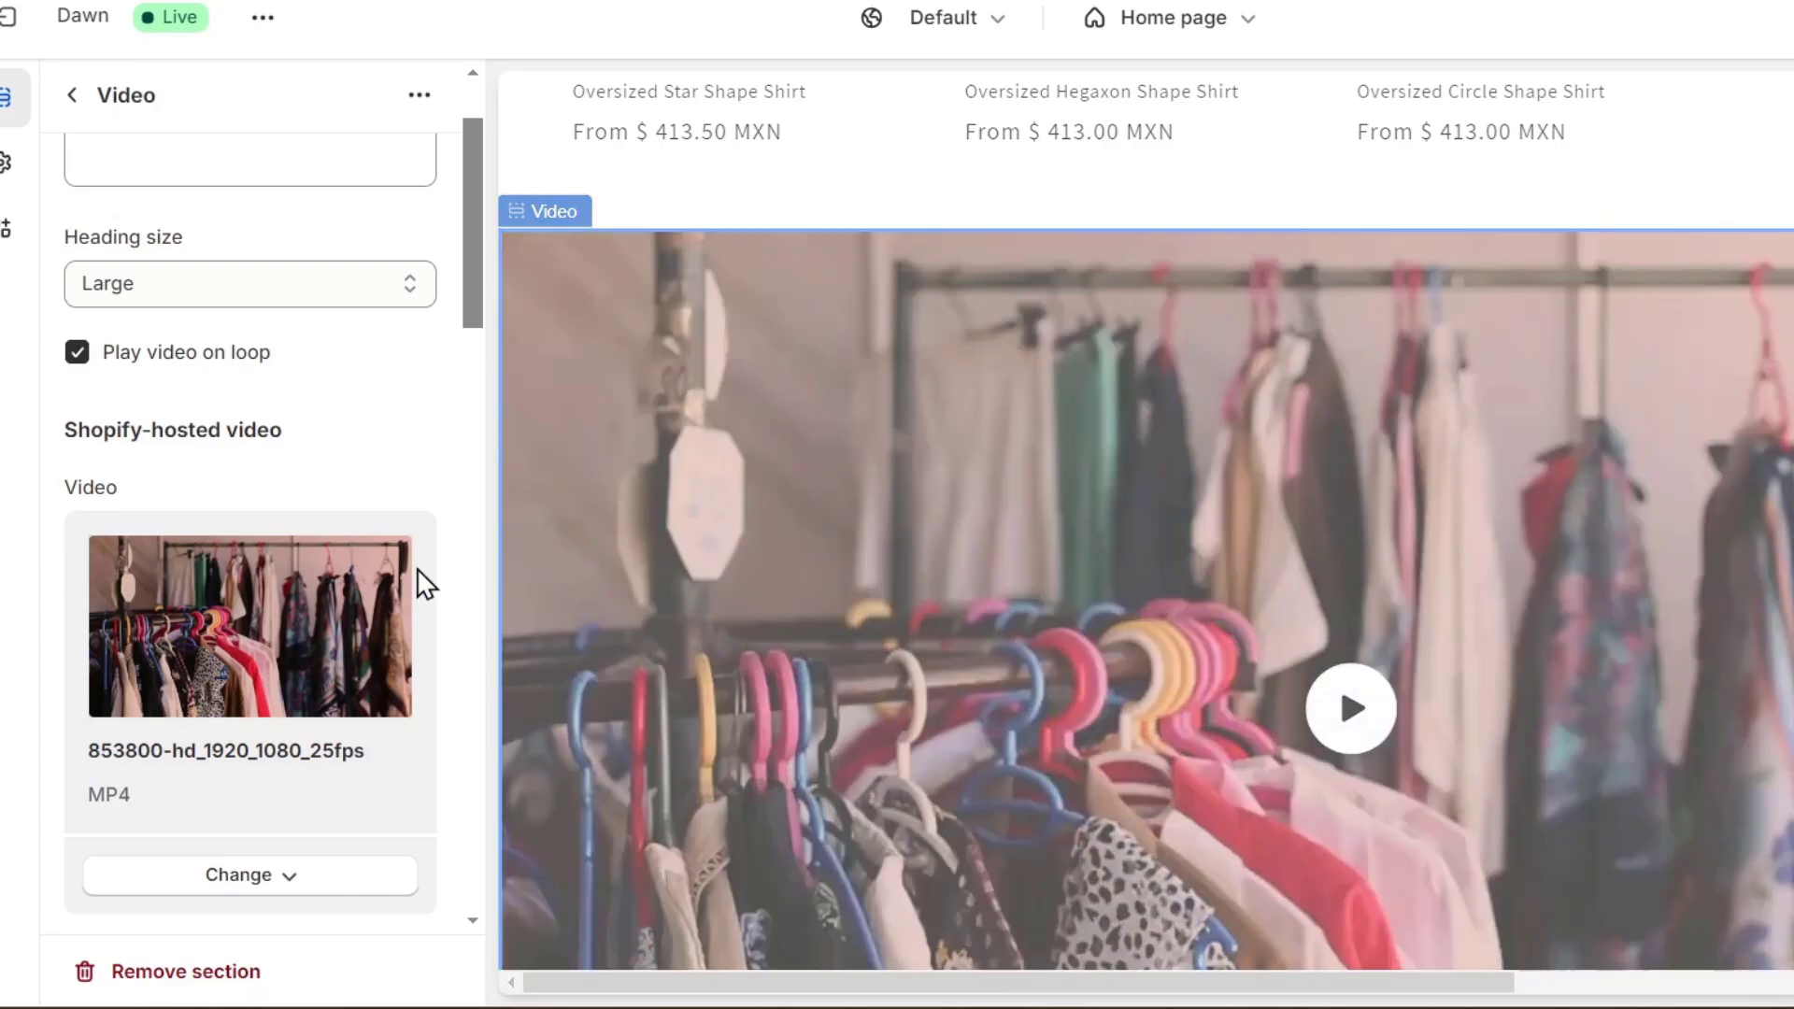
scroll(129, 649, "up", 2)
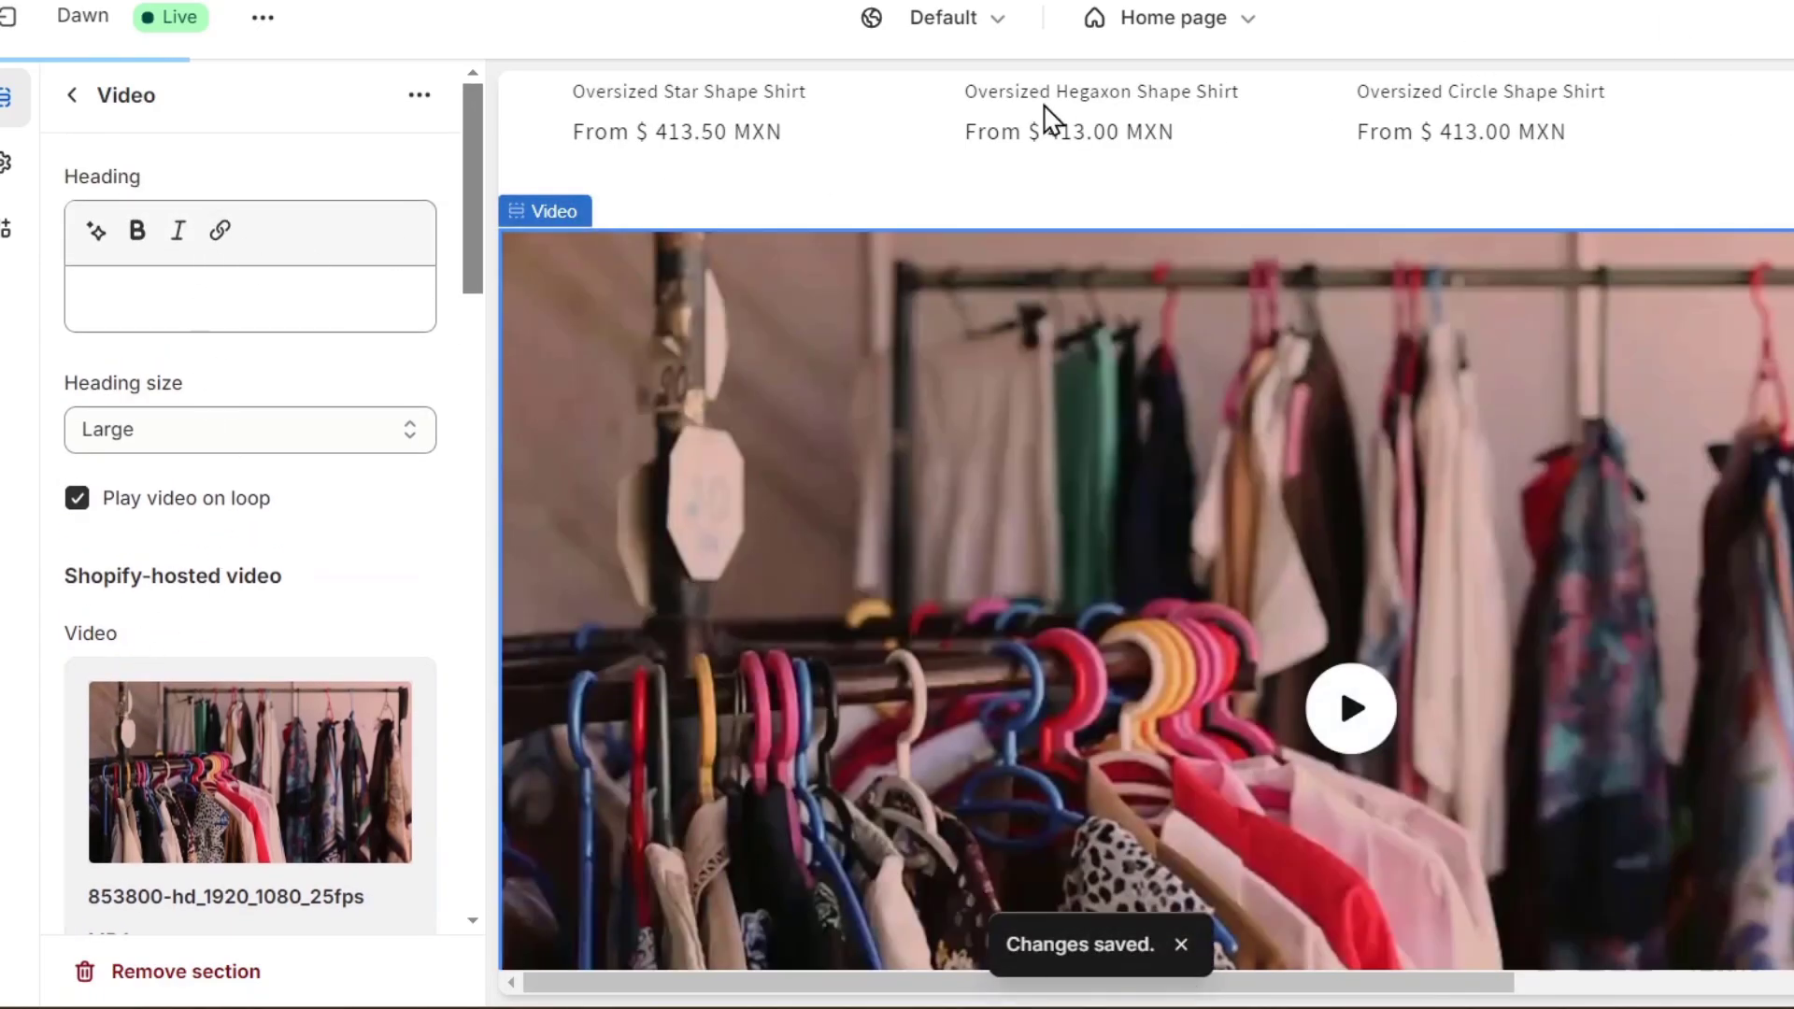
Step: View the live storefront to check the full-width looping video section
left_click(263, 19)
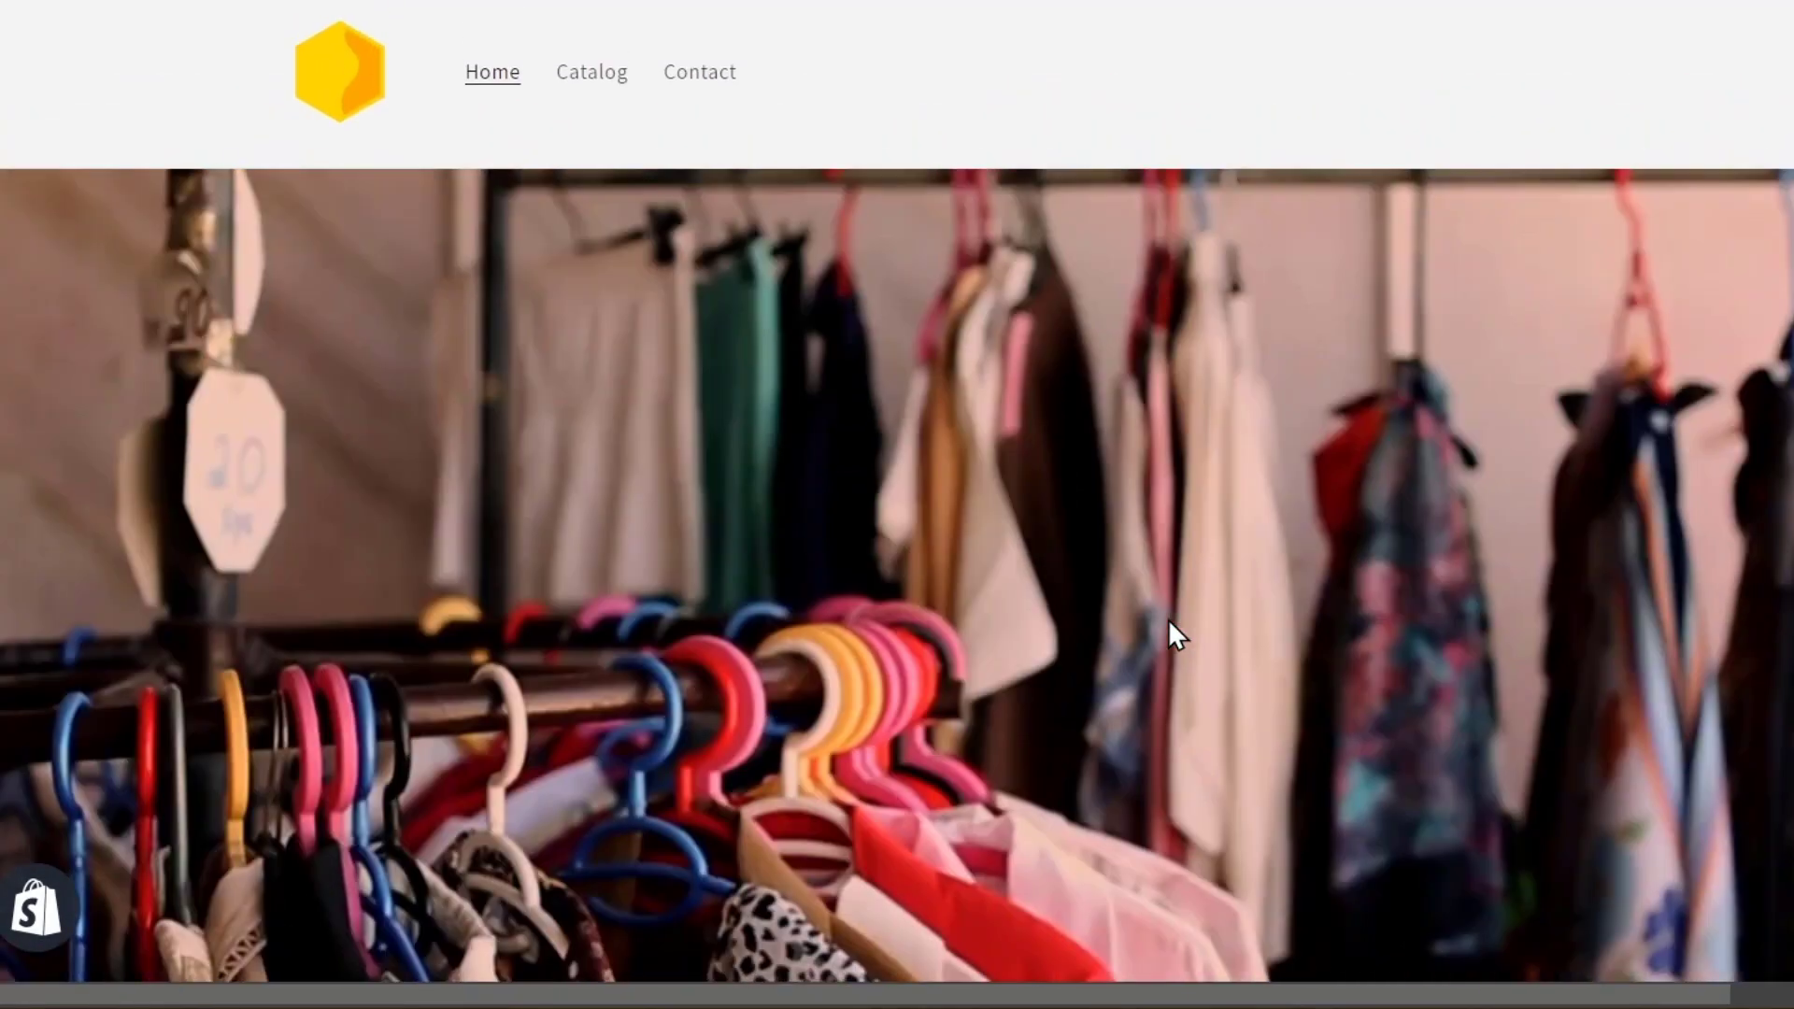
scroll(1094, 573, "down", 5)
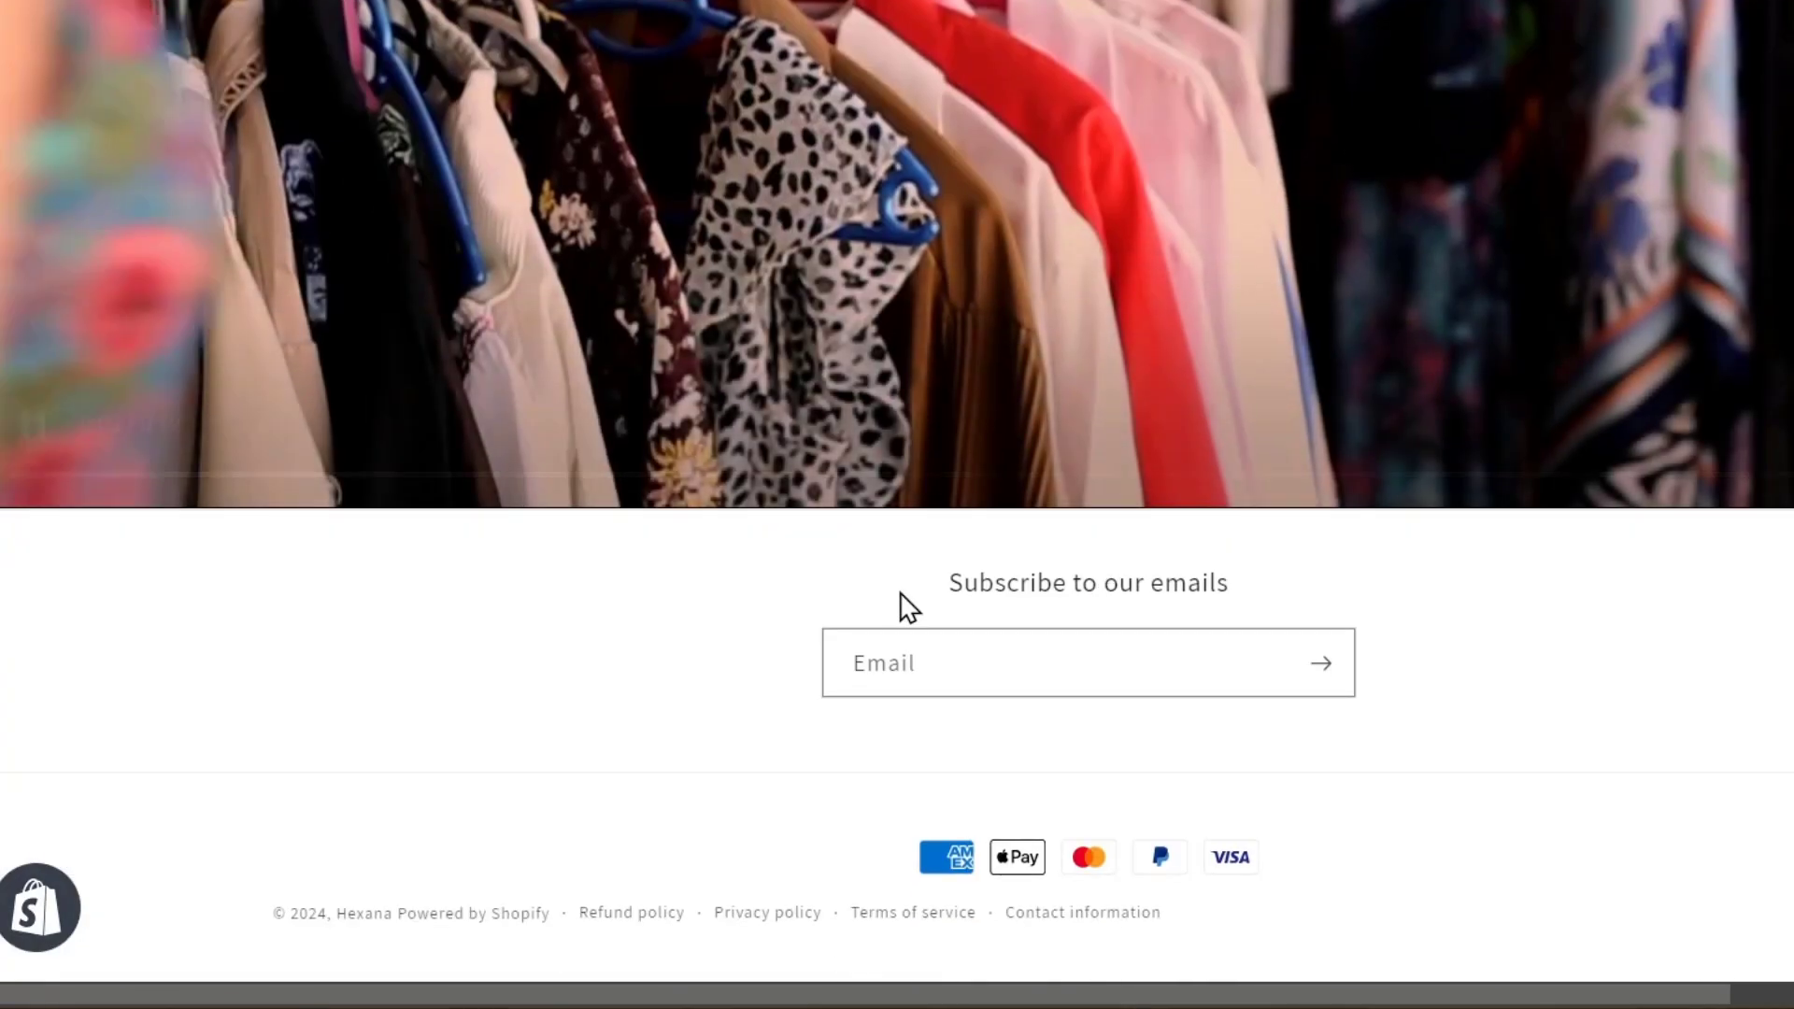
scroll(1077, 352, "up", 10)
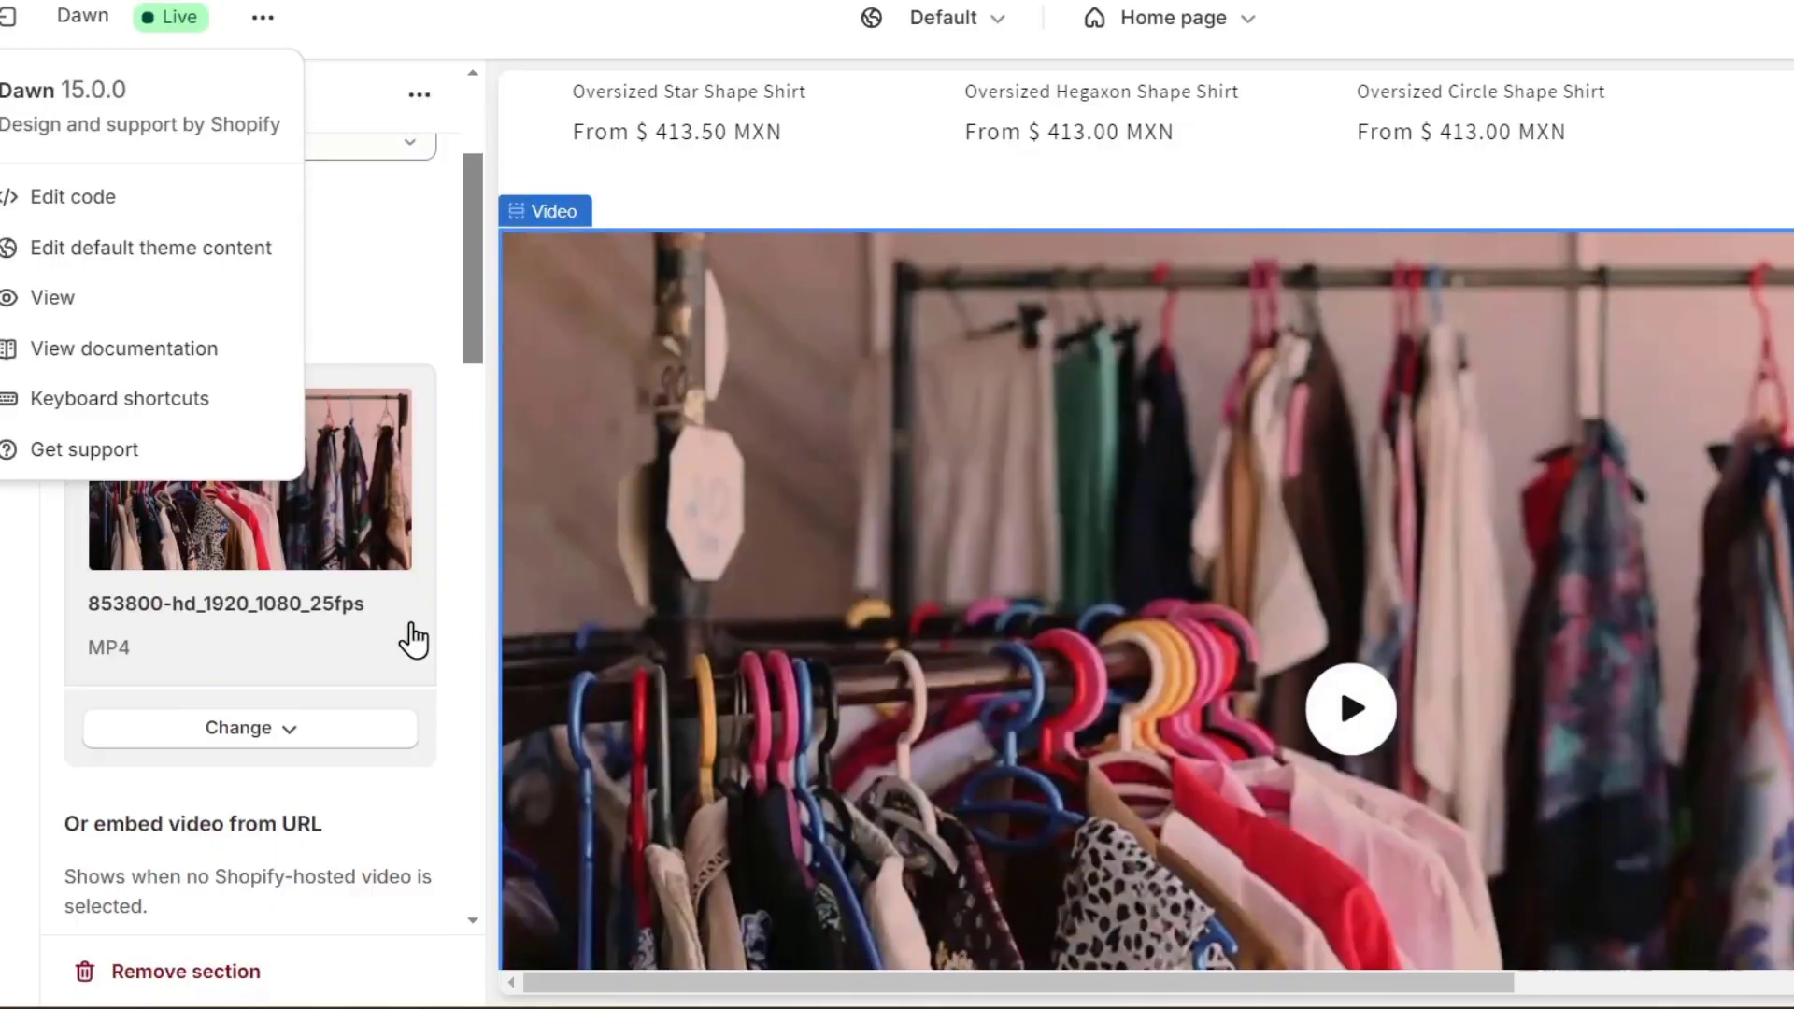
scroll(409, 641, "down", 3)
Step: Open a new blank browser tab showing Google's start page
left_click(343, 744)
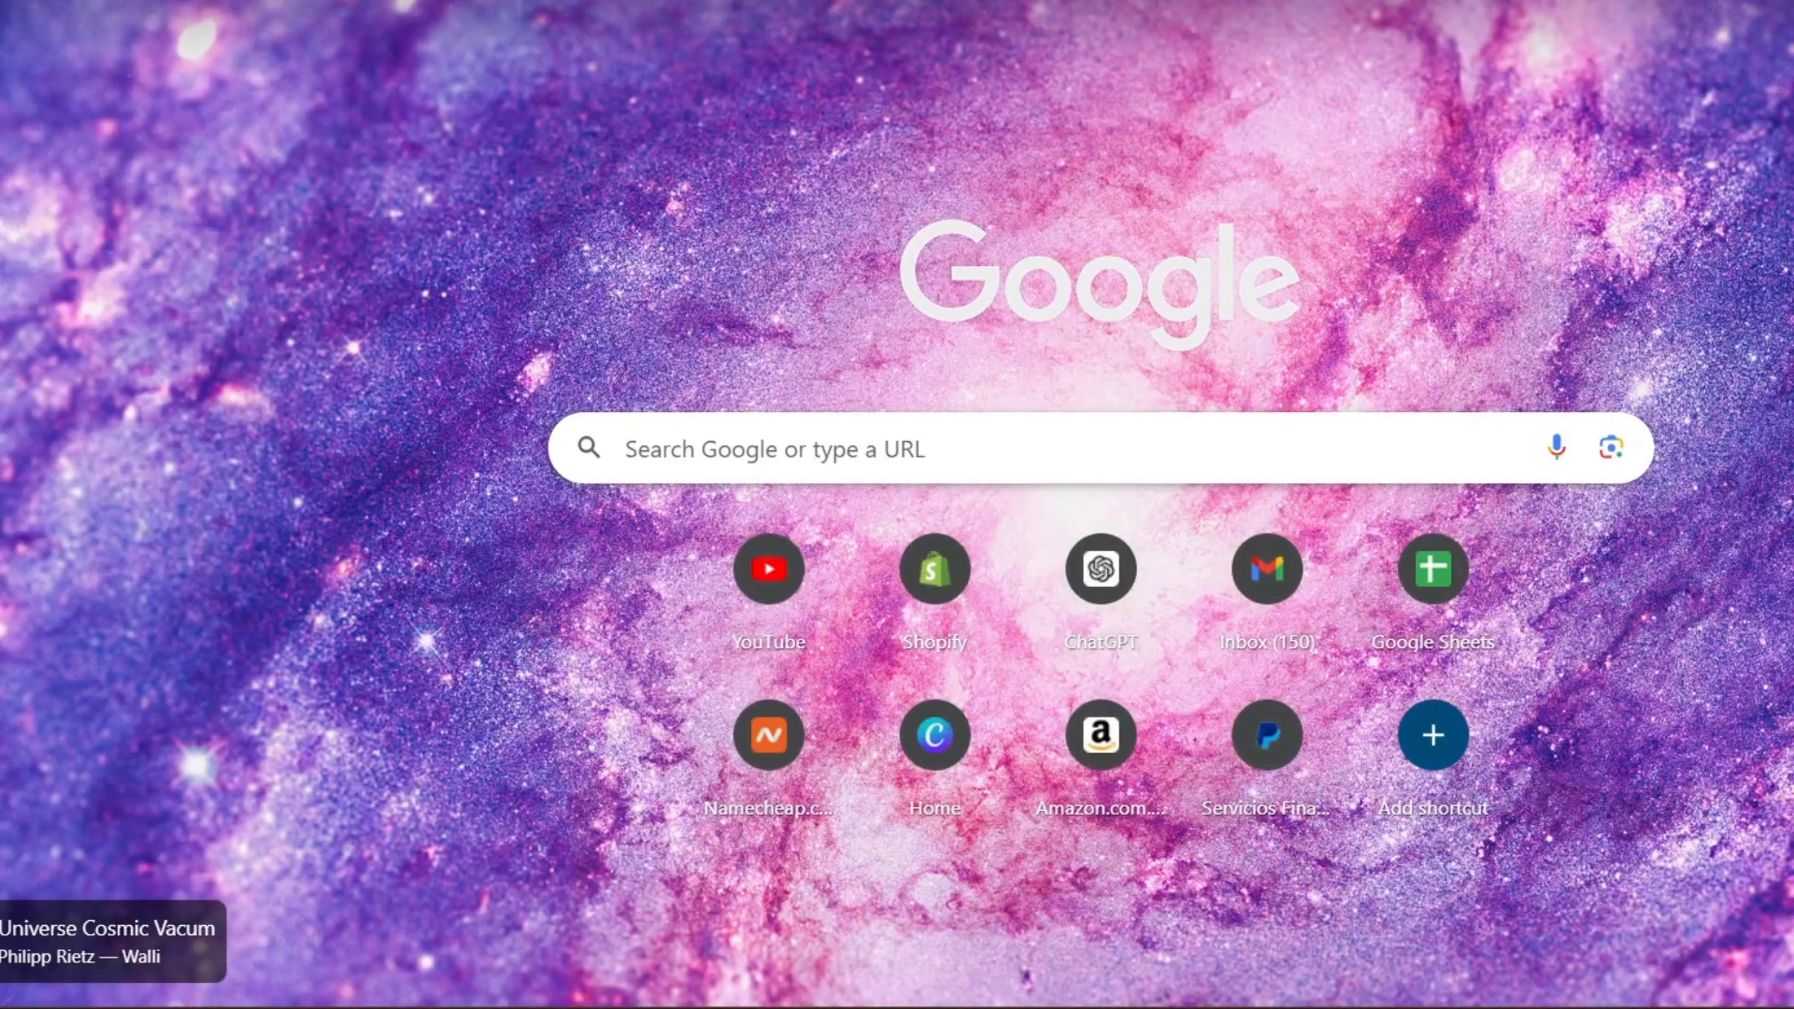
type("c")
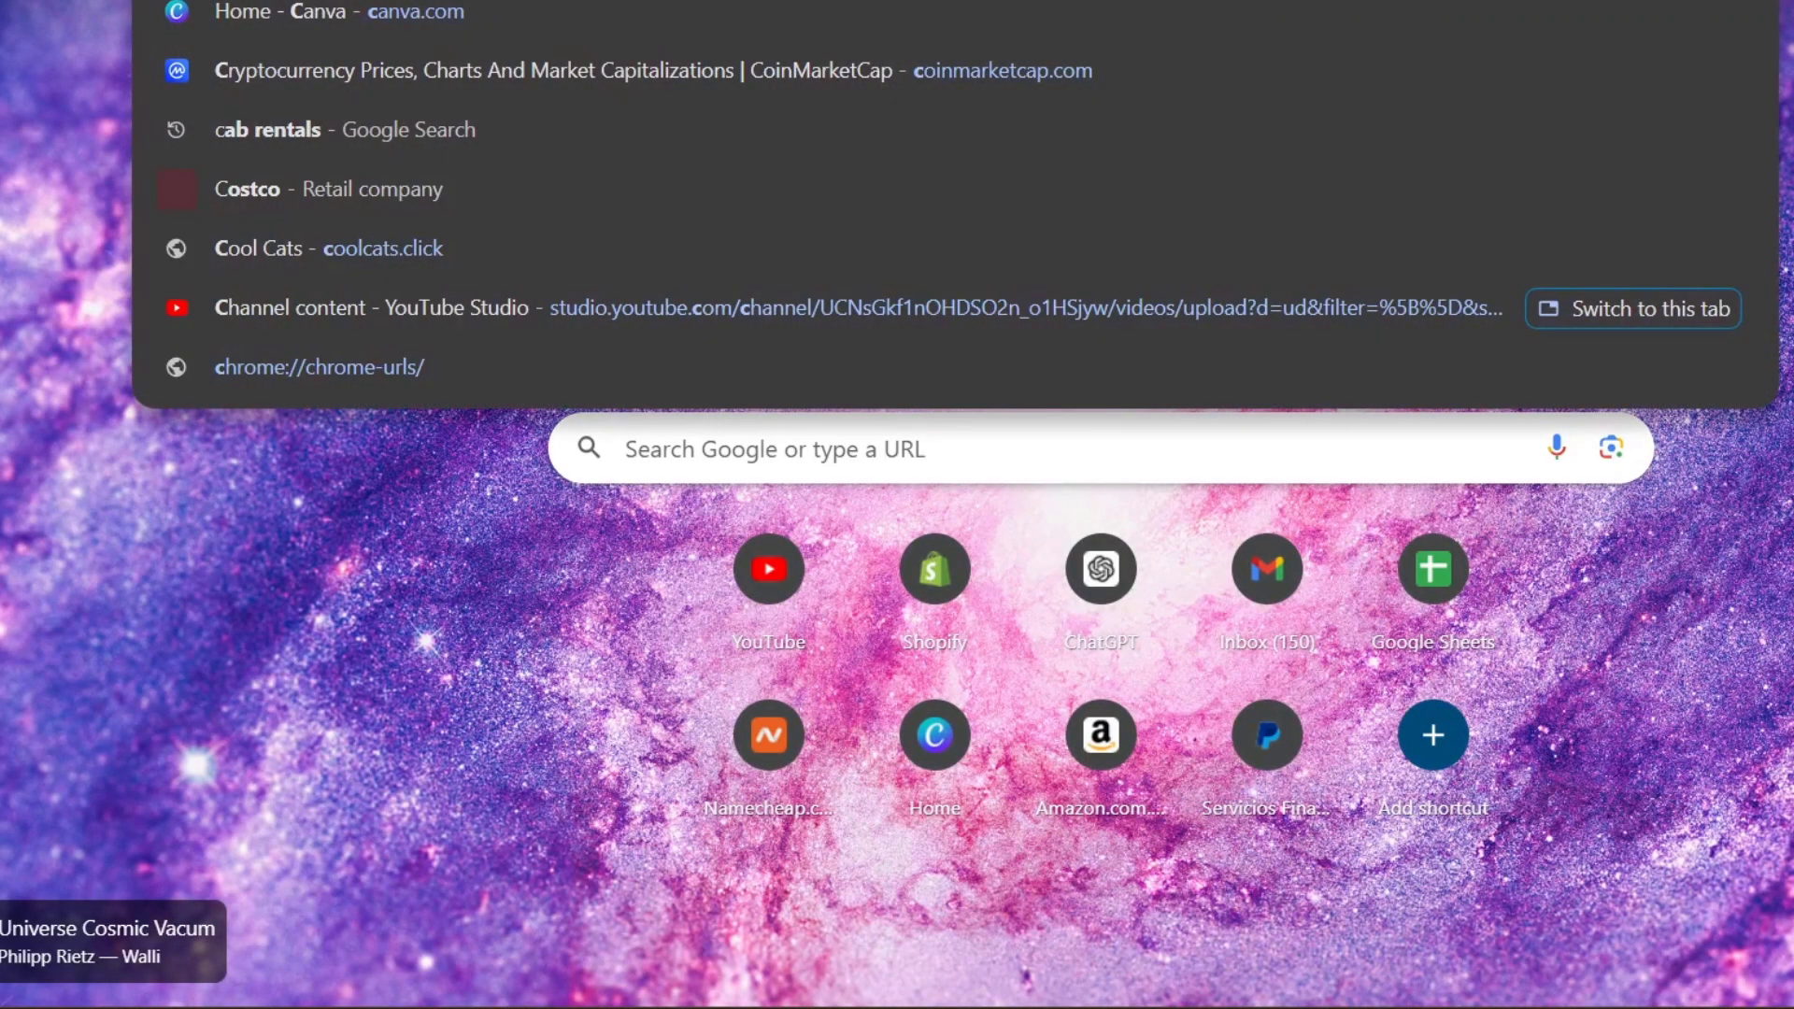
key("Escape")
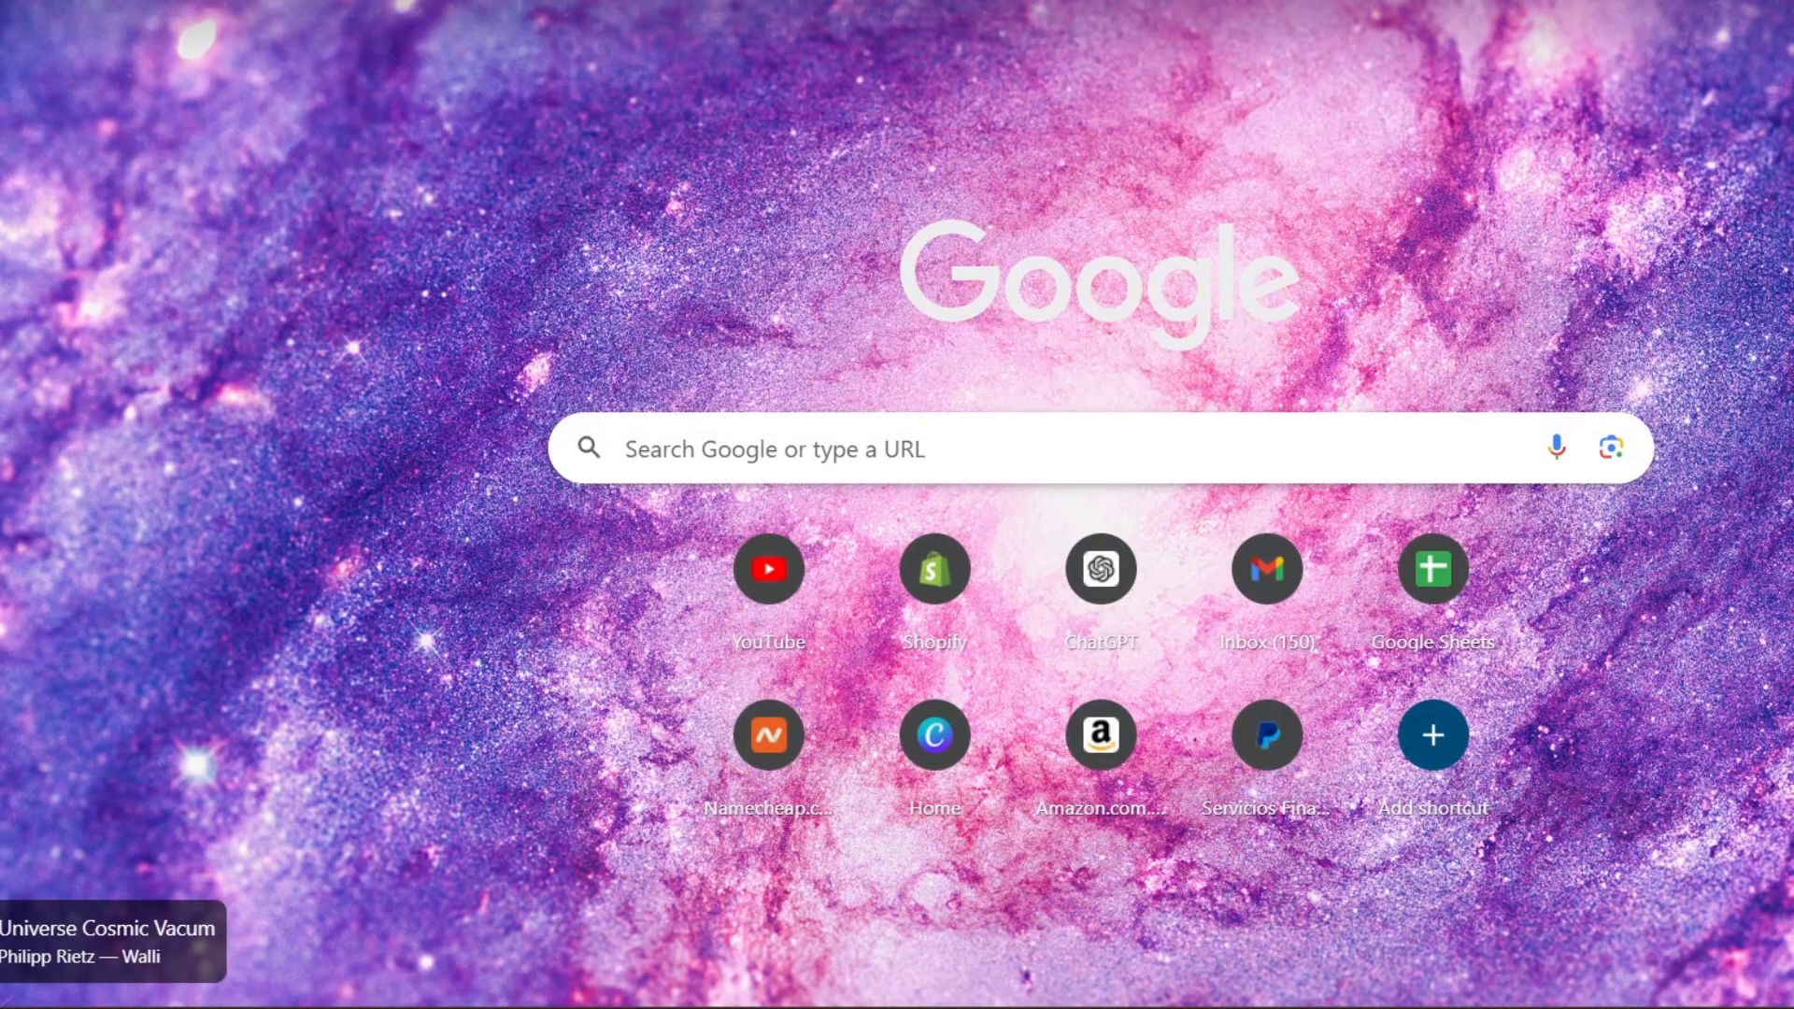
Step: Ask ChatGPT for code that makes the video in the Shopify custom CSS section play automatically
left_click(1101, 569)
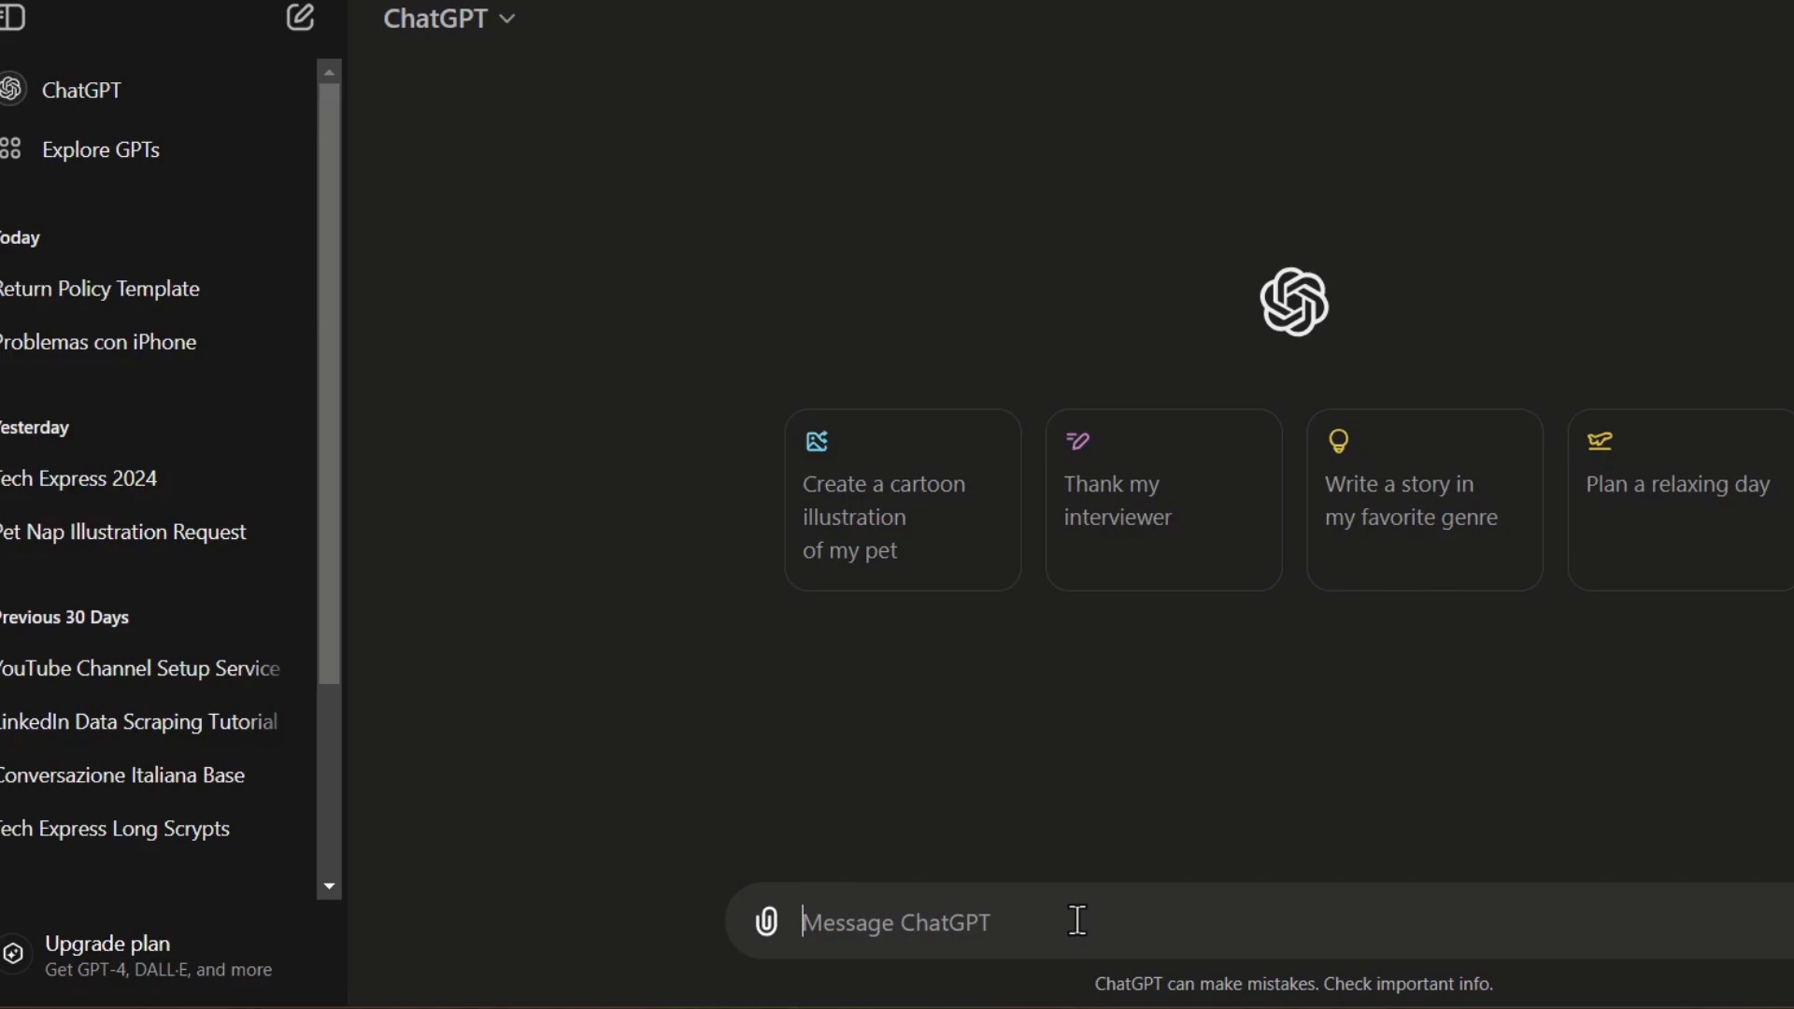
type("i")
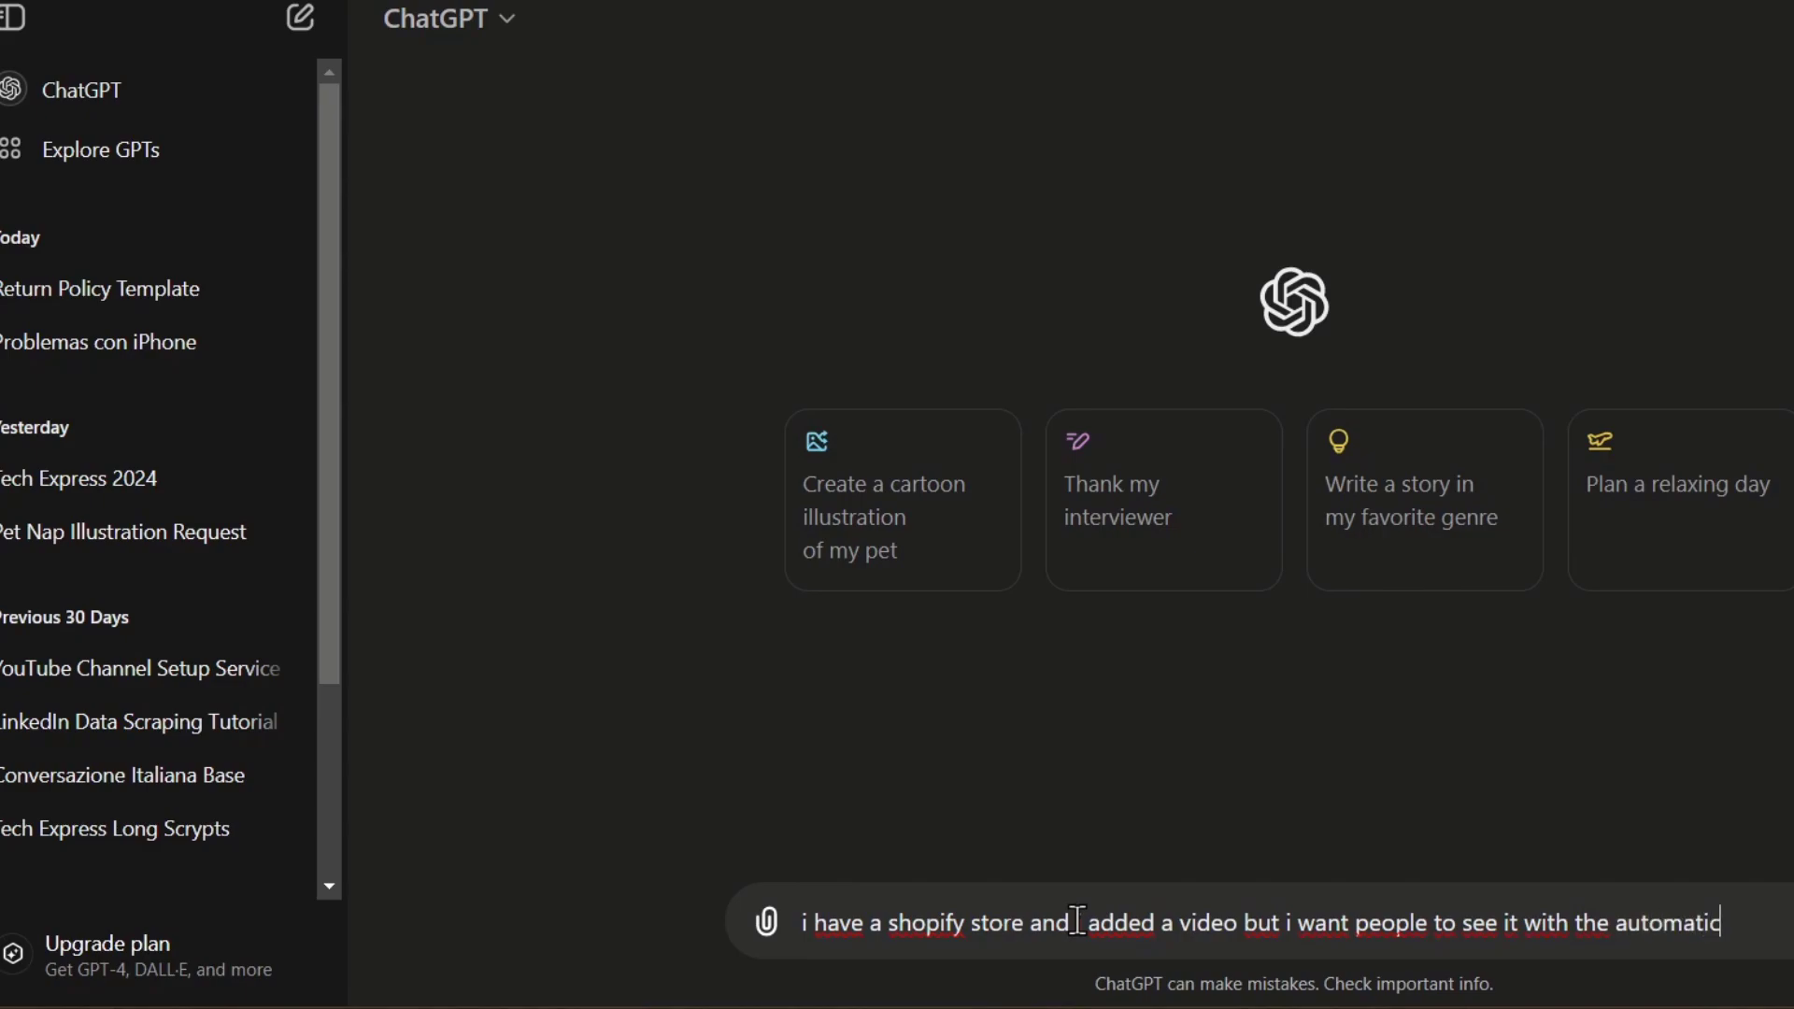
type(", so i have a custom css section, give me a code so this video can play automatically")
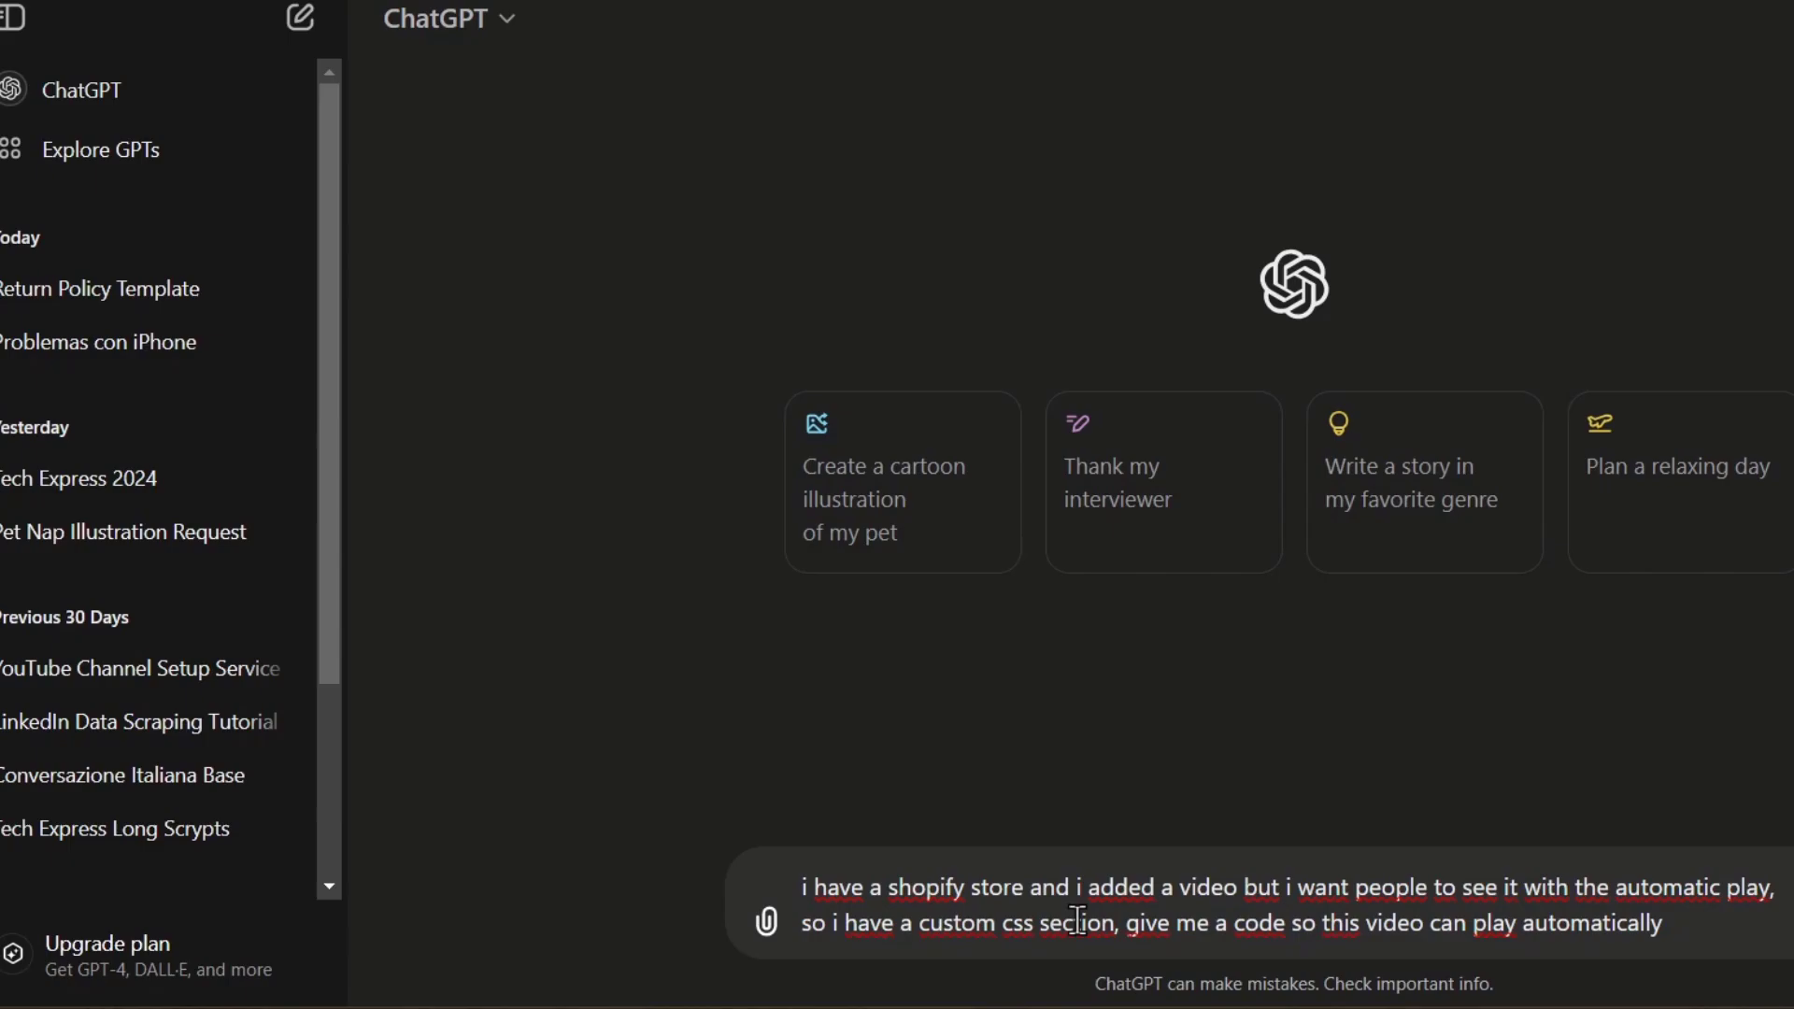
key("Return")
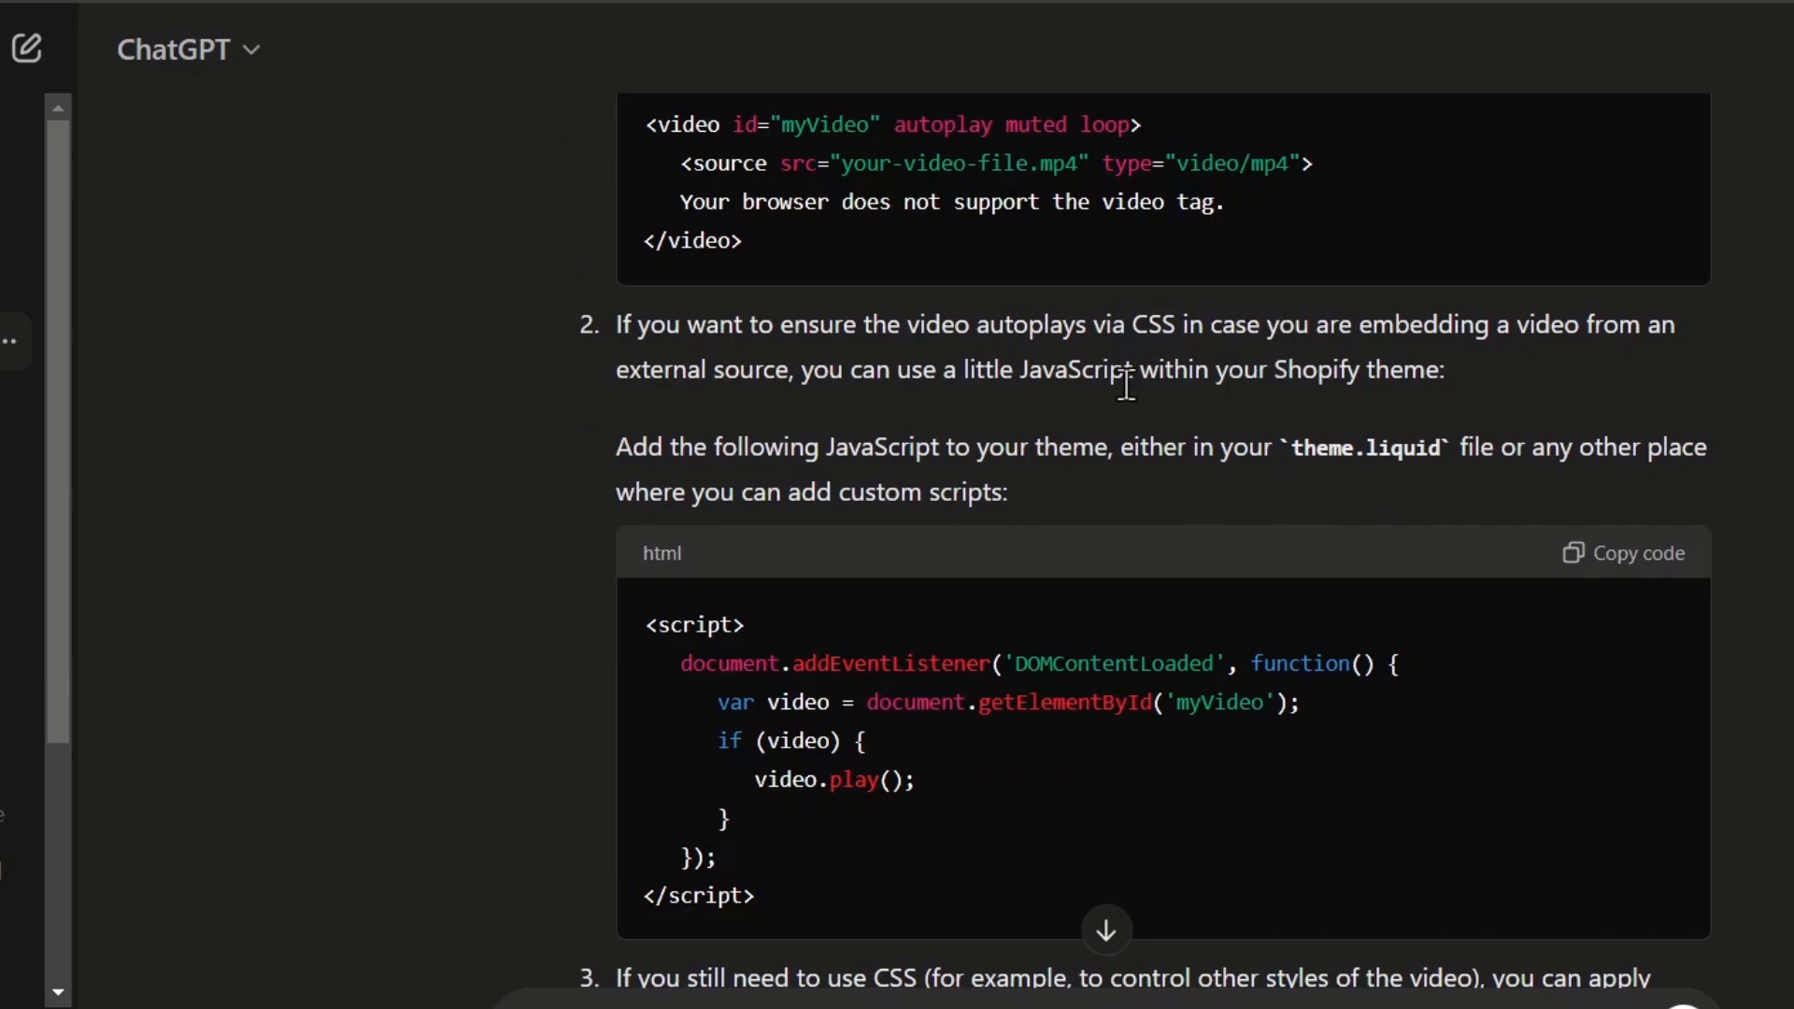
Step: Highlight ChatGPT's explanations about JavaScript autoplay and adding custom CSS
left_click_drag(1147, 326, 1537, 393)
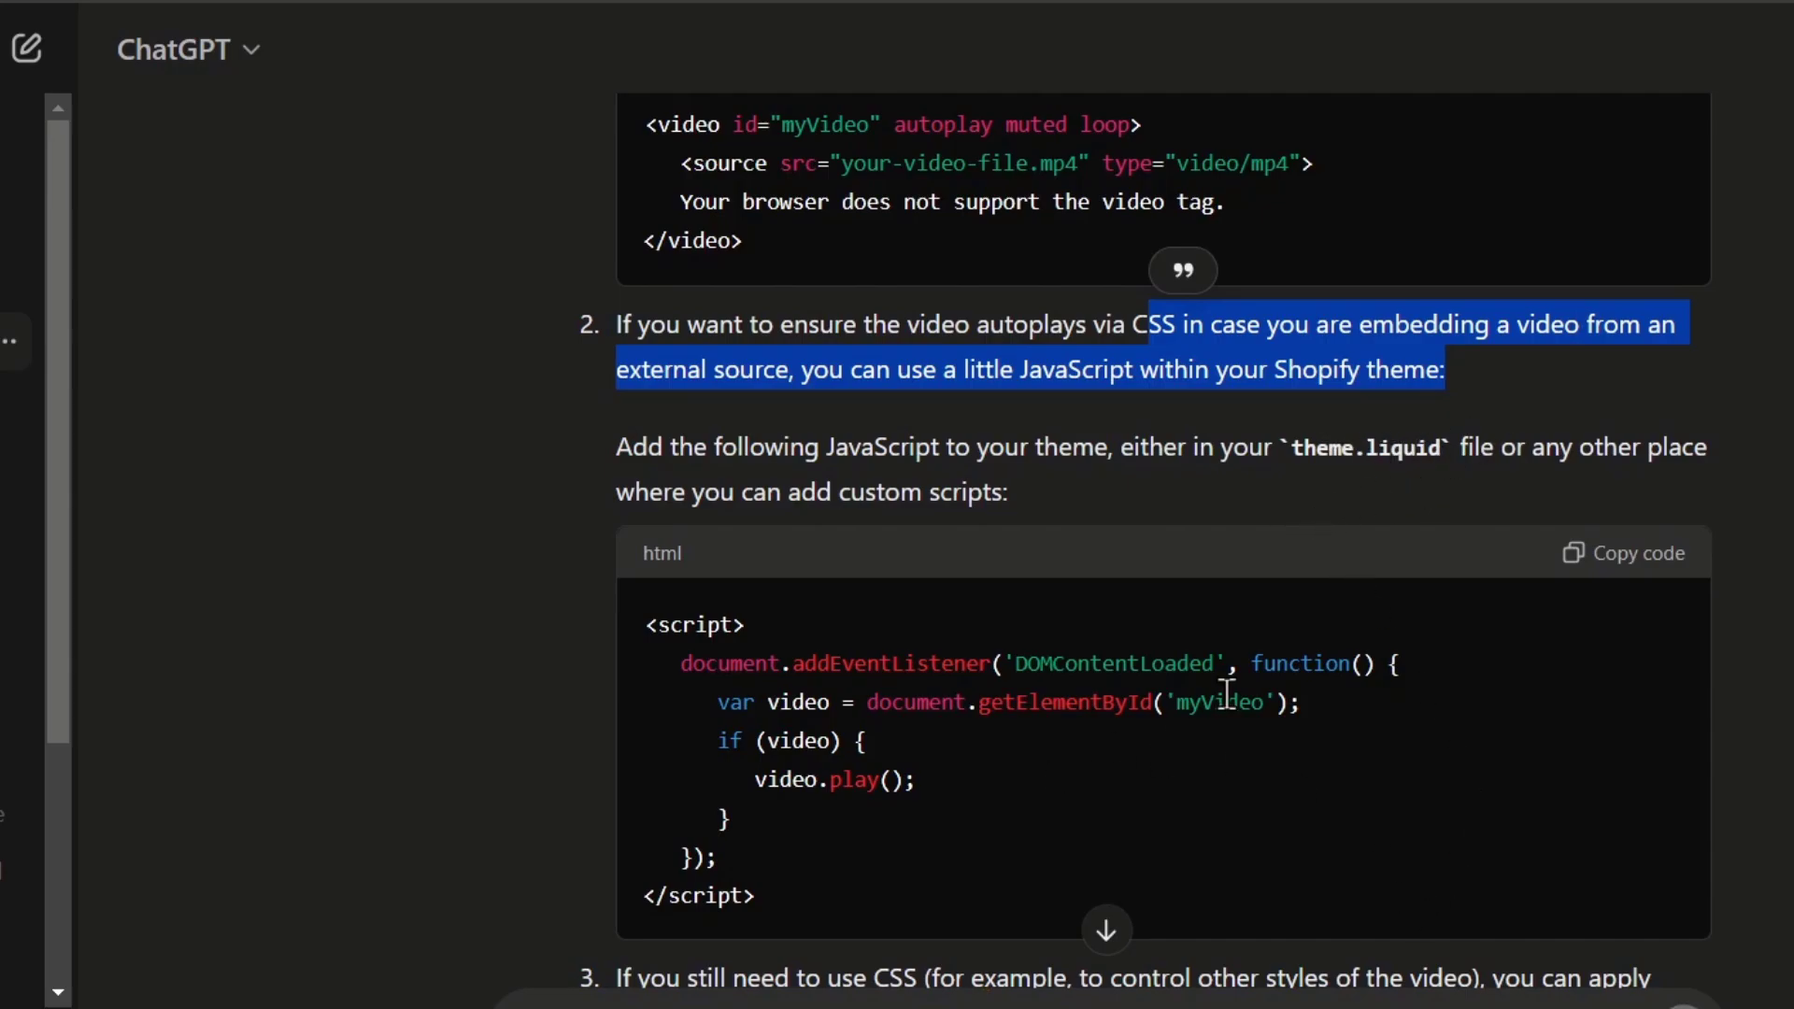
scroll(1227, 693, "down", 8)
left_click_drag(788, 233, 1228, 270)
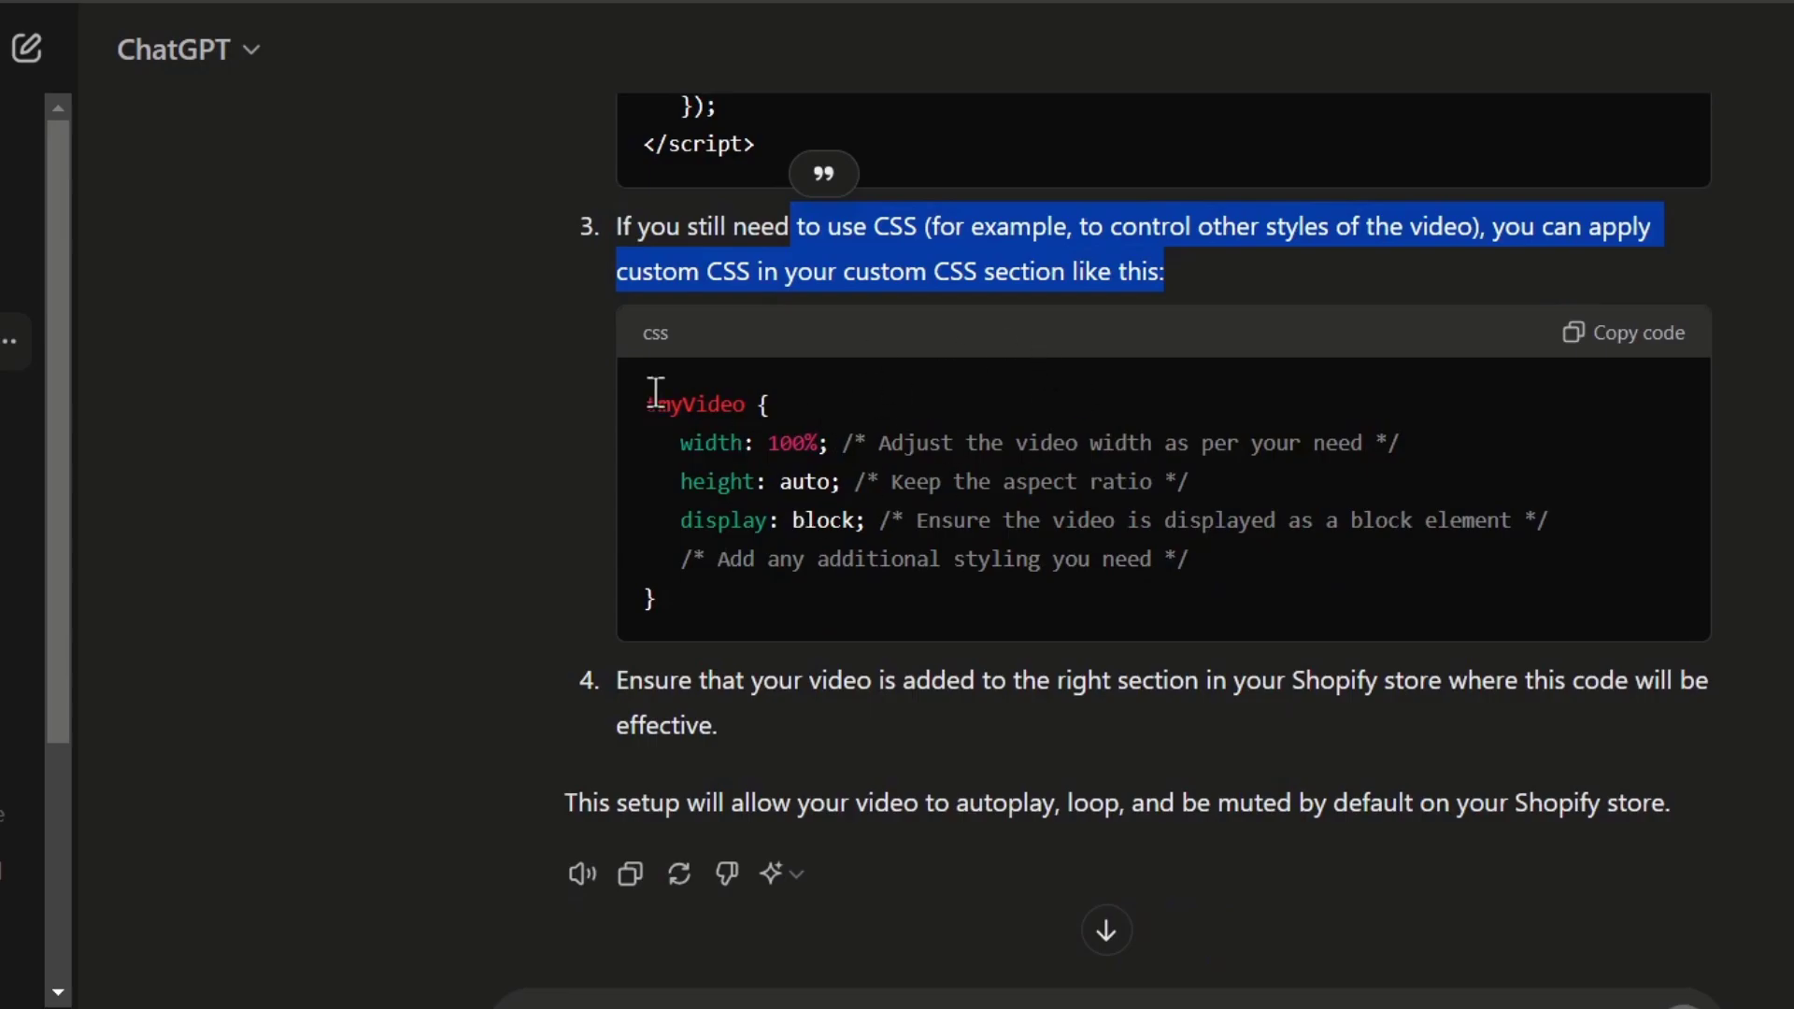
scroll(1442, 742, "up", 15)
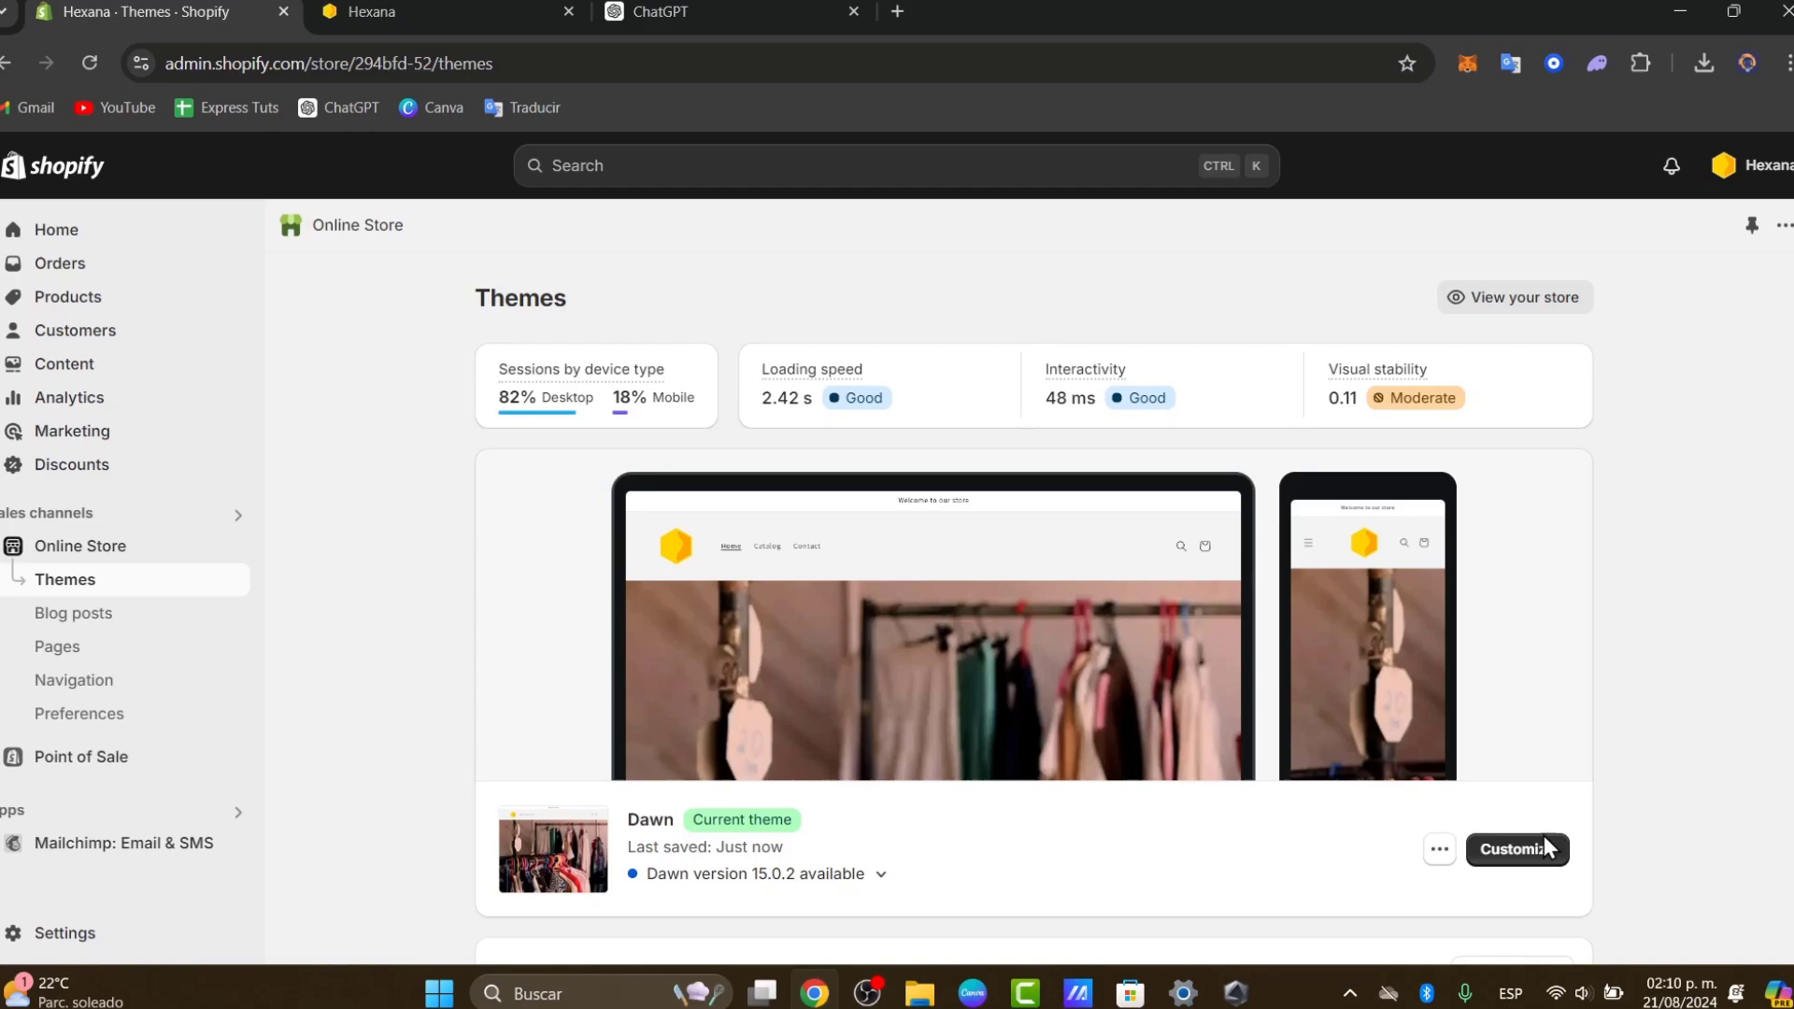
Step: Open the Dawn theme editor and preview the home page in mobile view
left_click(1520, 847)
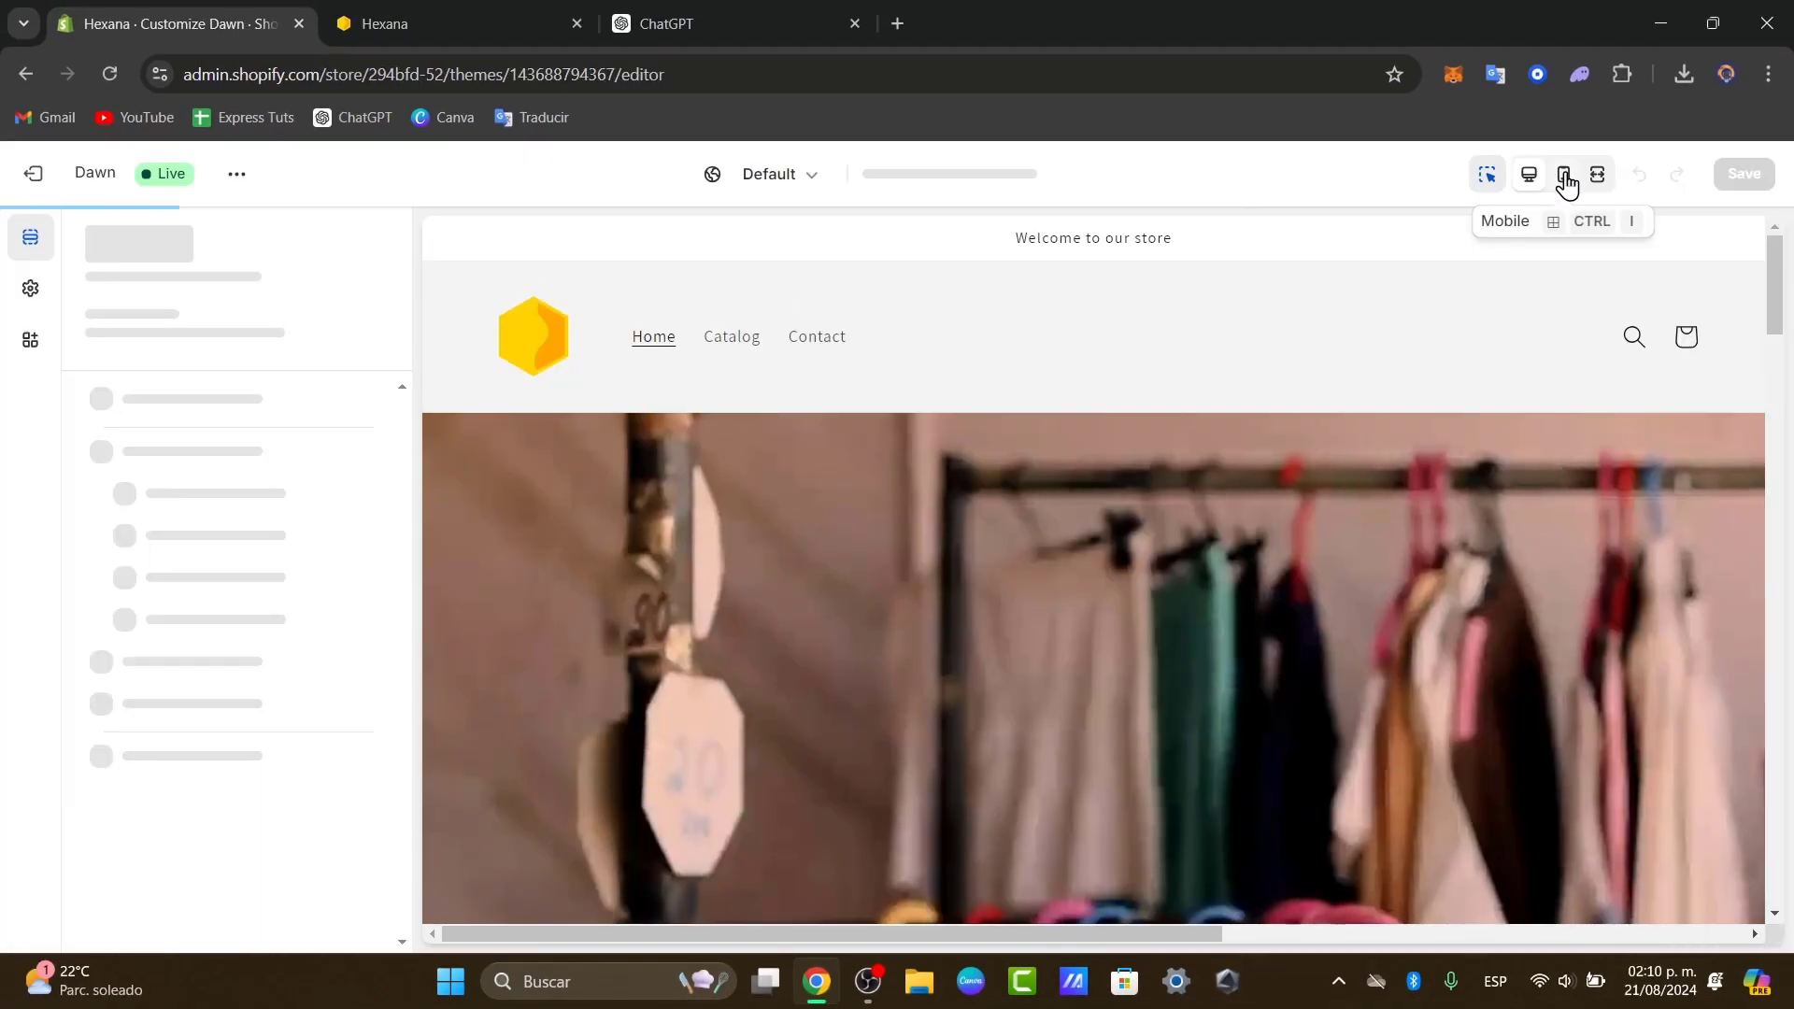
left_click(1564, 174)
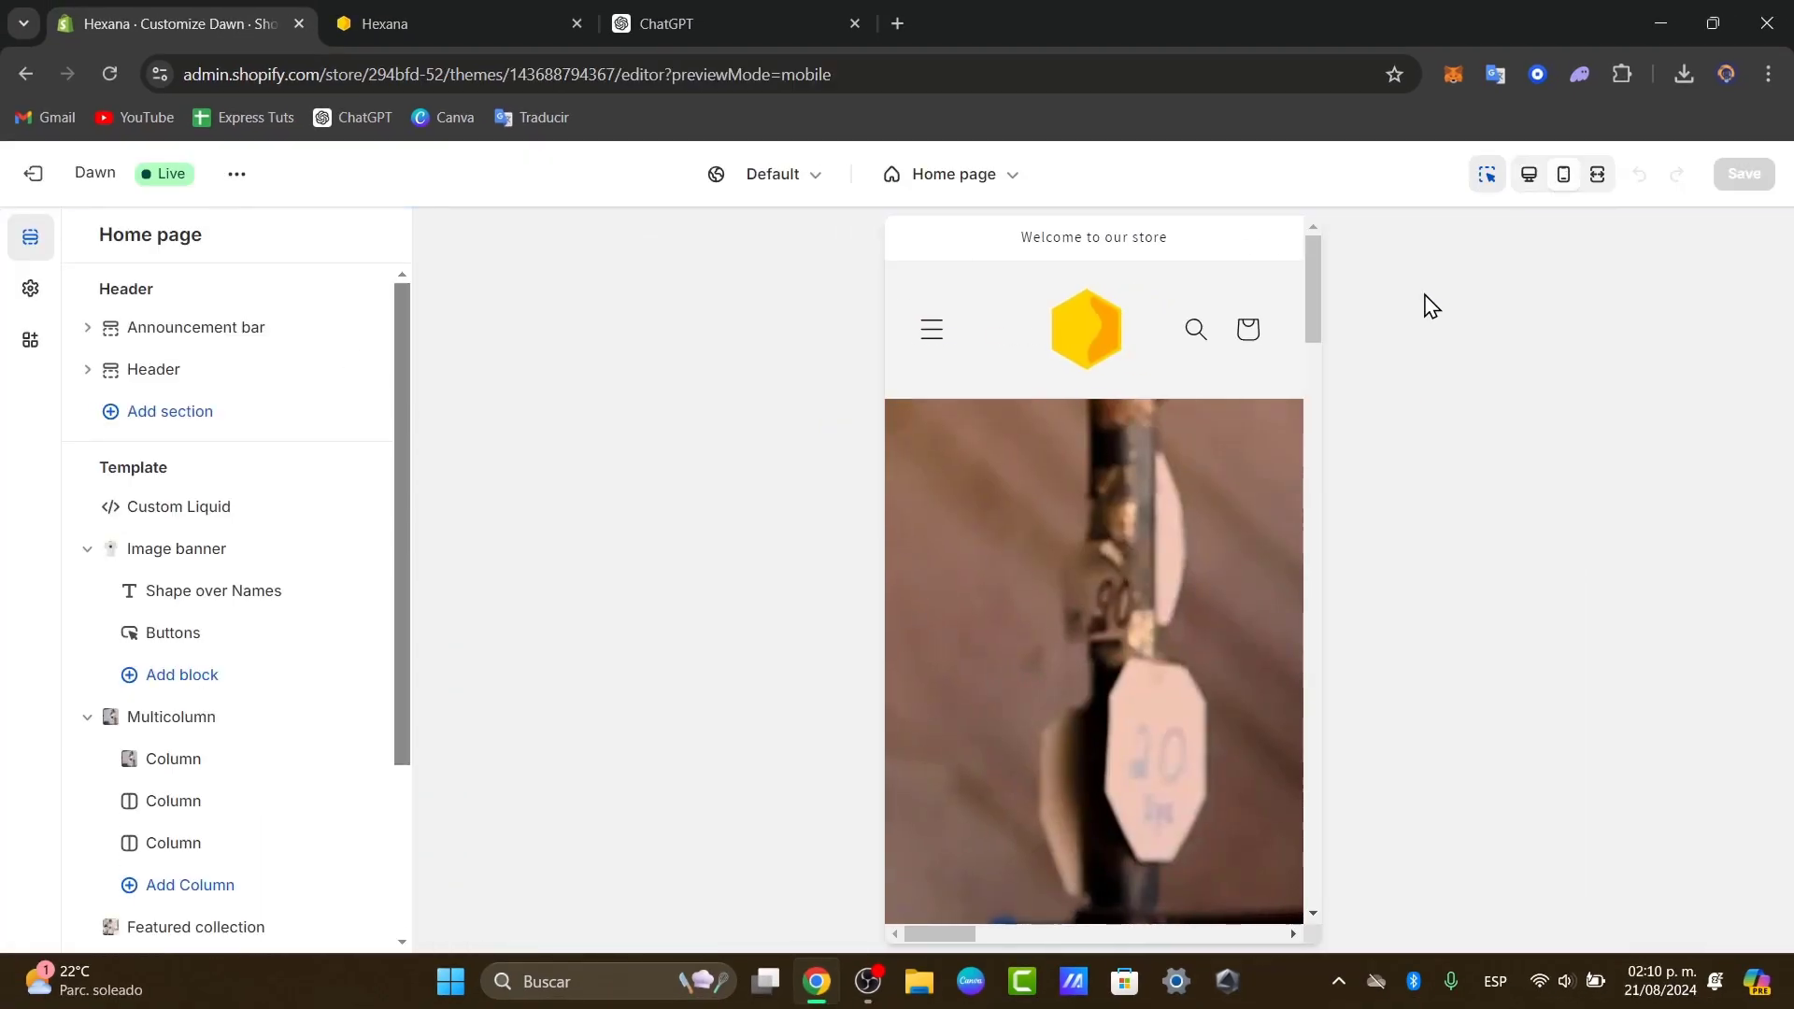
scroll(1129, 561, "down", 5)
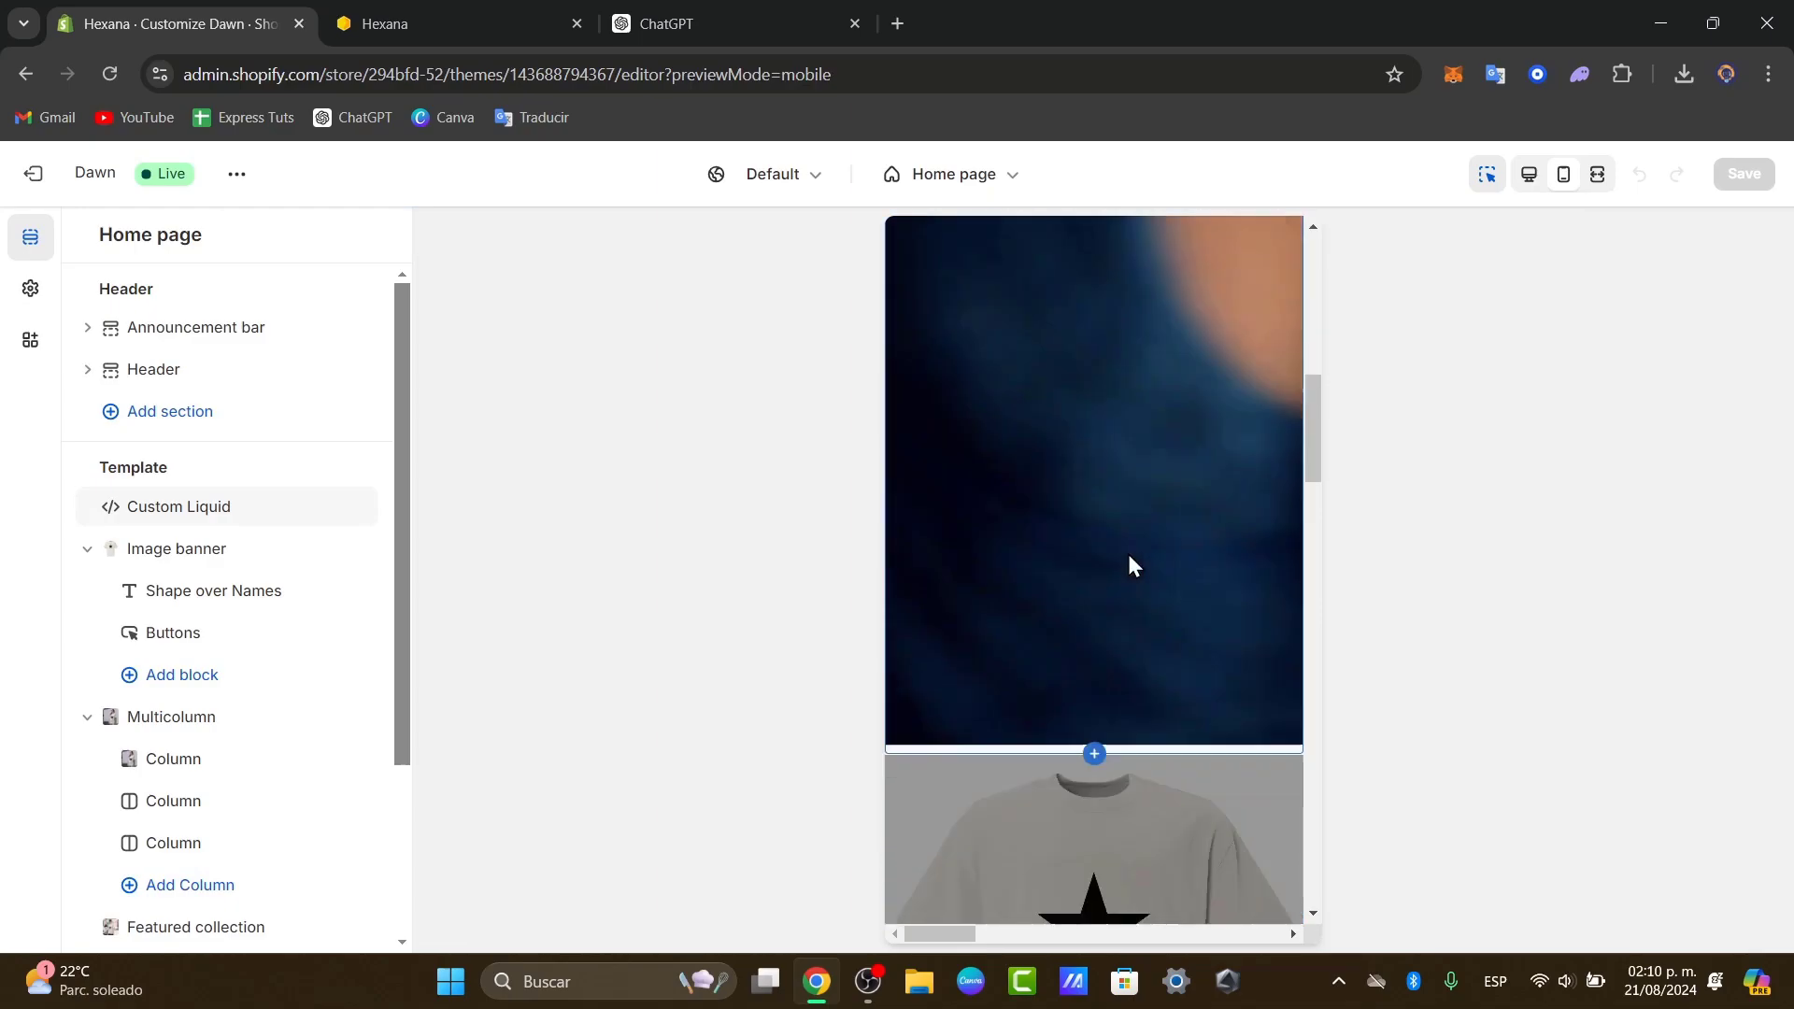
scroll(1128, 553, "up", 2)
scroll(1121, 584, "down", 2)
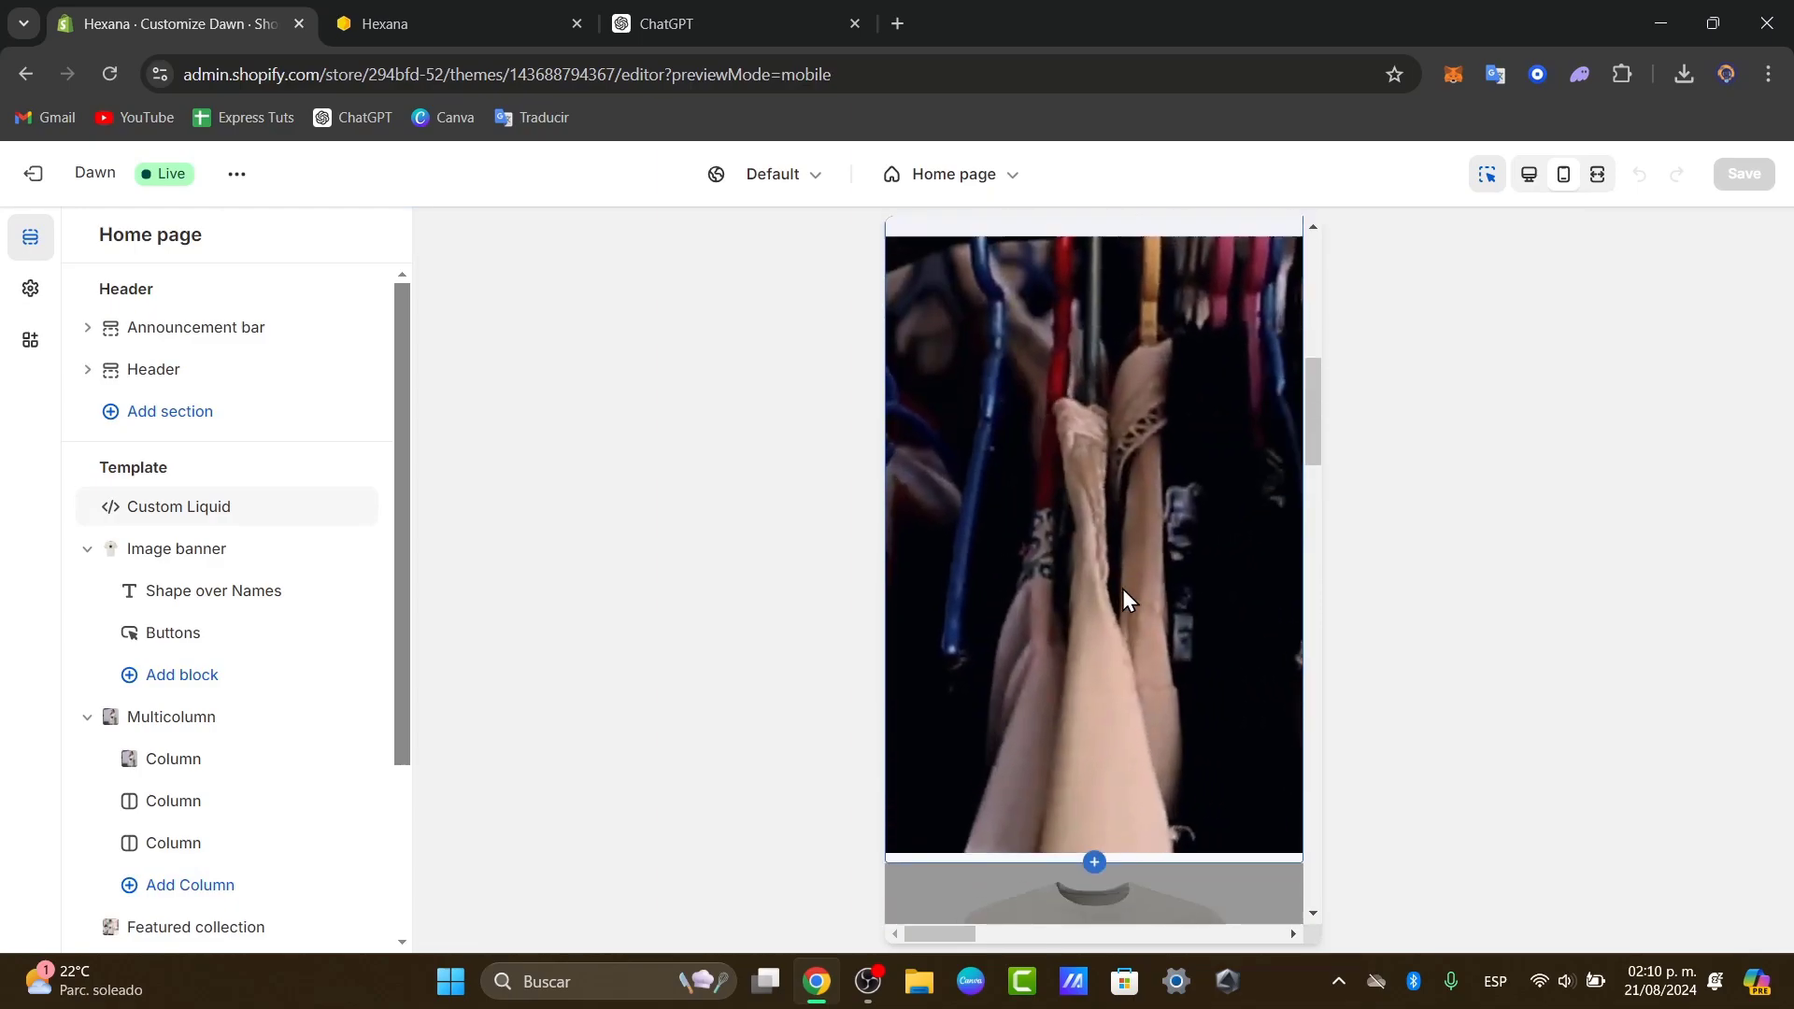
scroll(1124, 589, "up", 2)
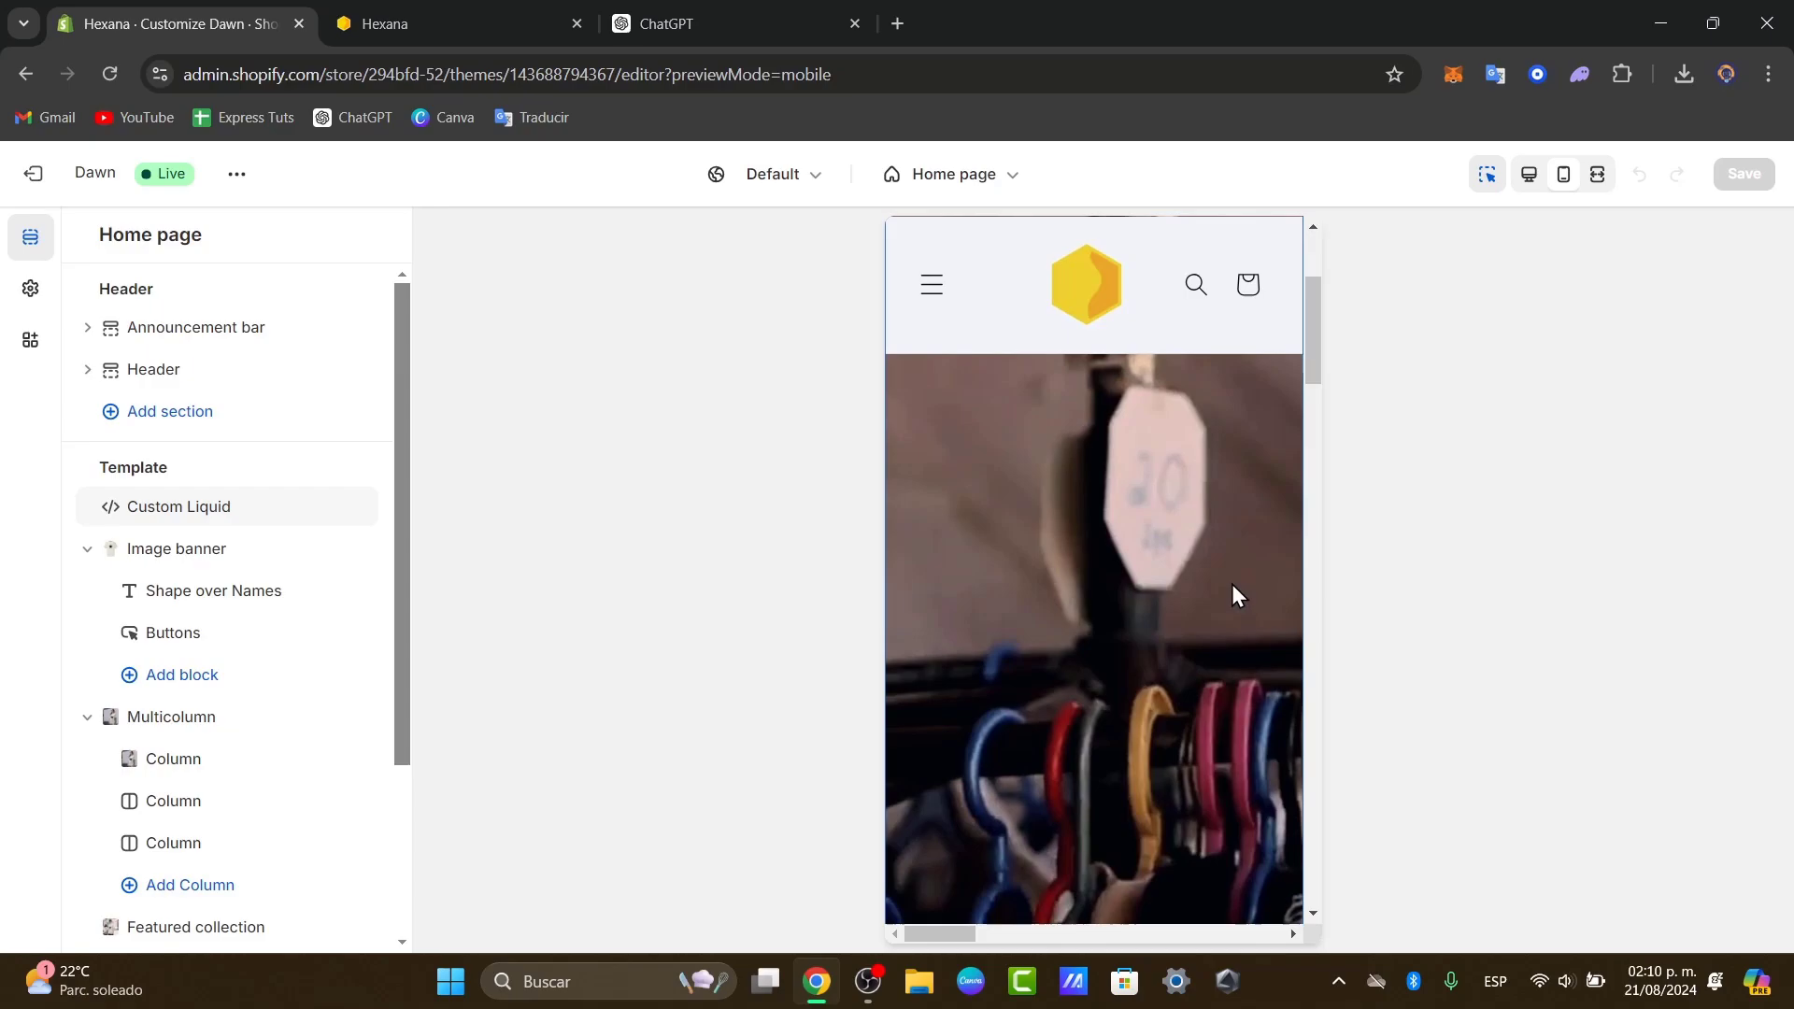
Step: Select the Custom Liquid video section and look over its autoplay muted loop video code
left_click(1050, 637)
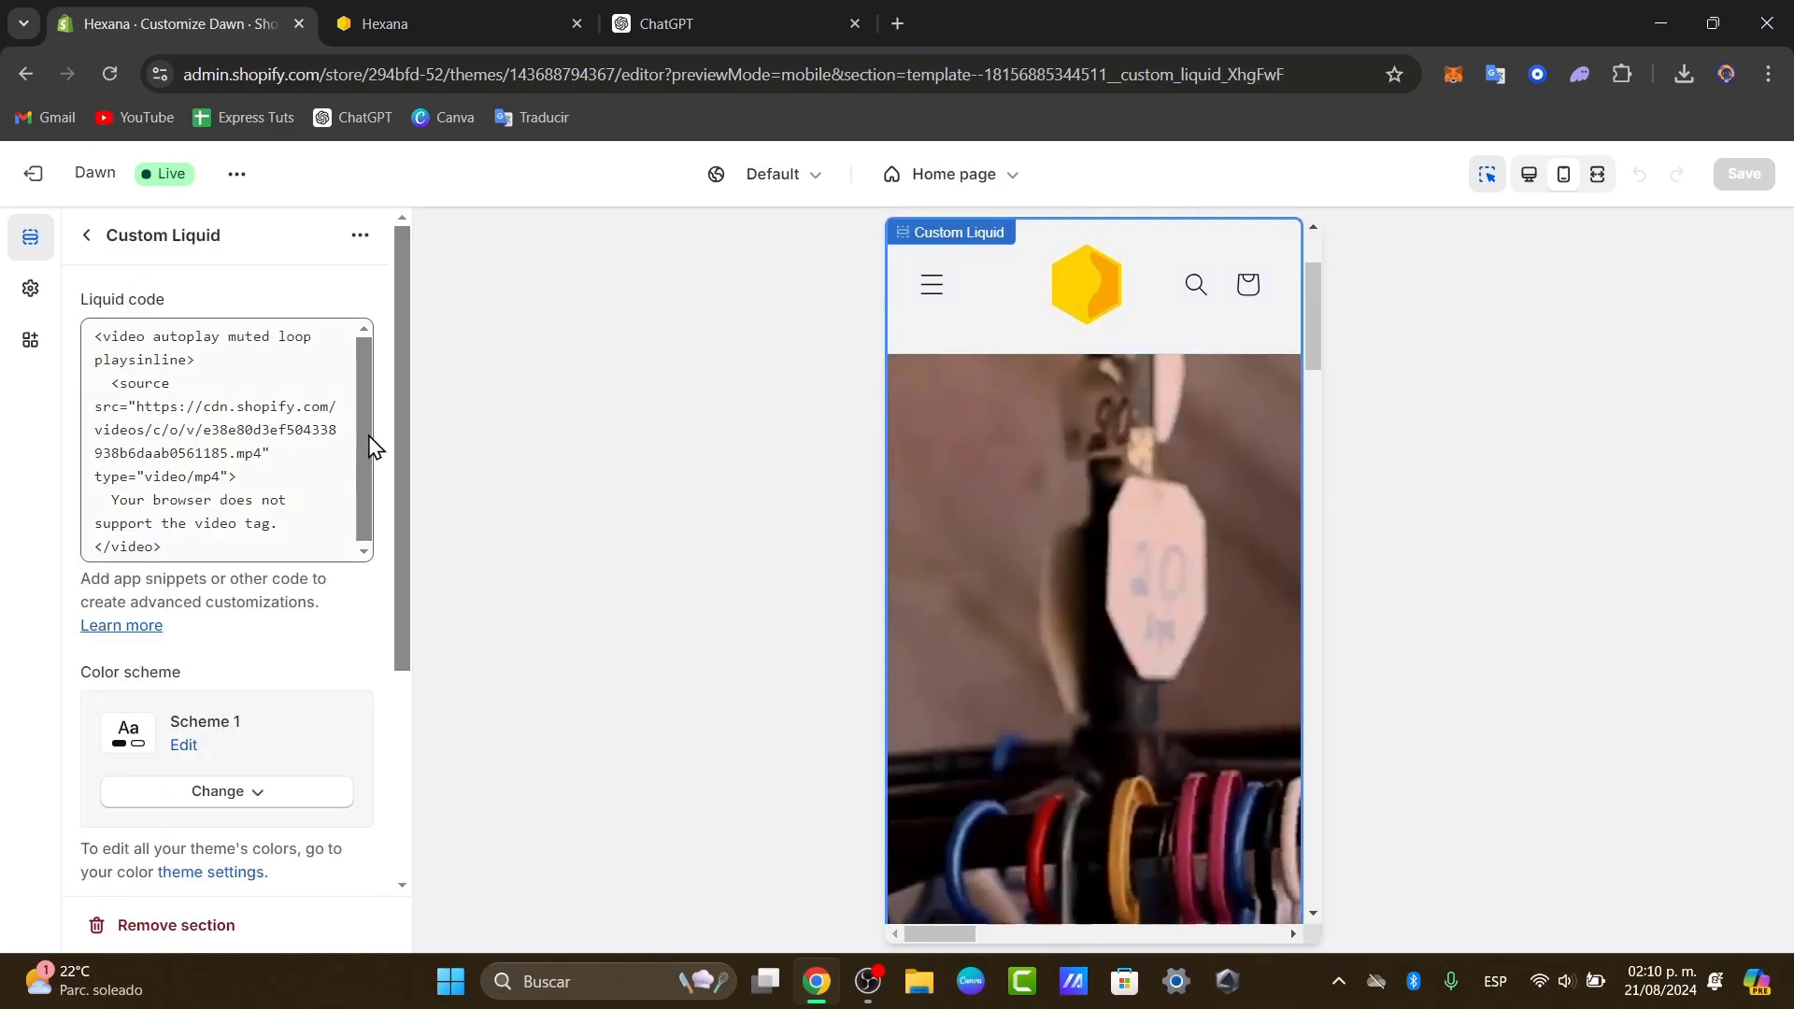
left_click(362, 502)
left_click_drag(400, 557, 429, 841)
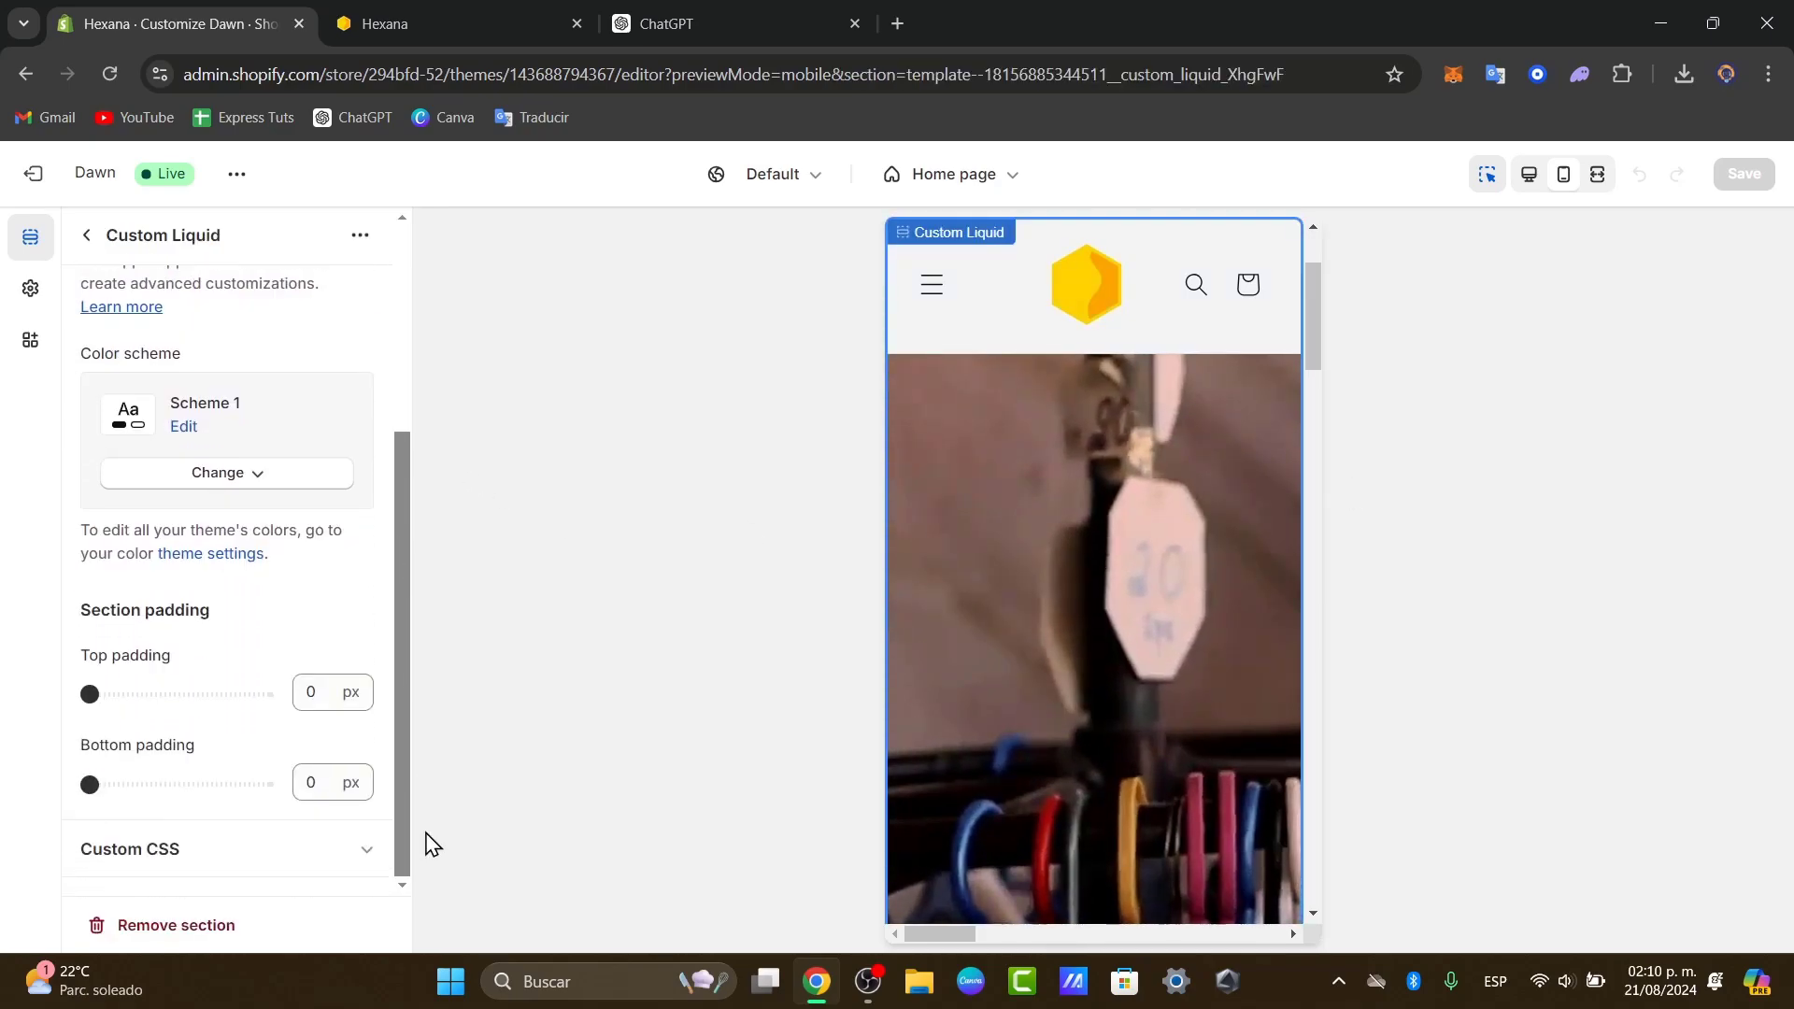
scroll(1109, 645, "down", 15)
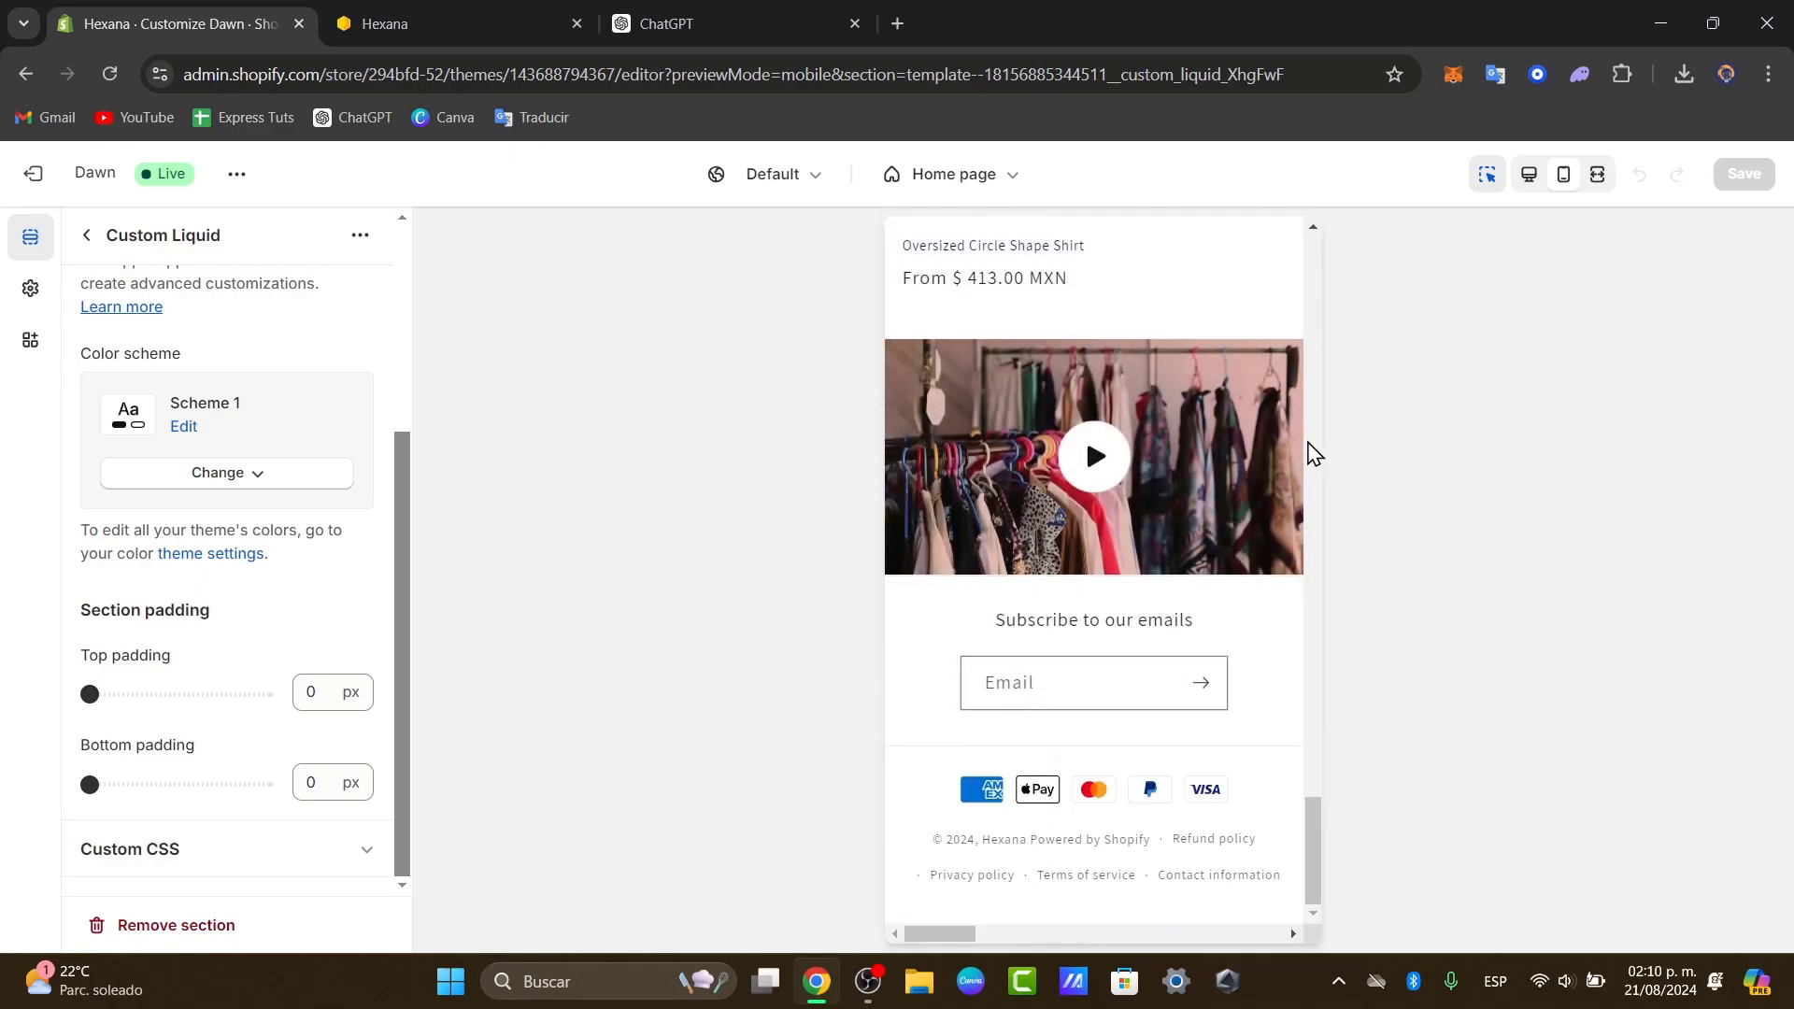
scroll(1253, 457, "up", 5)
scroll(1254, 457, "up", 5)
scroll(1254, 457, "down", 2)
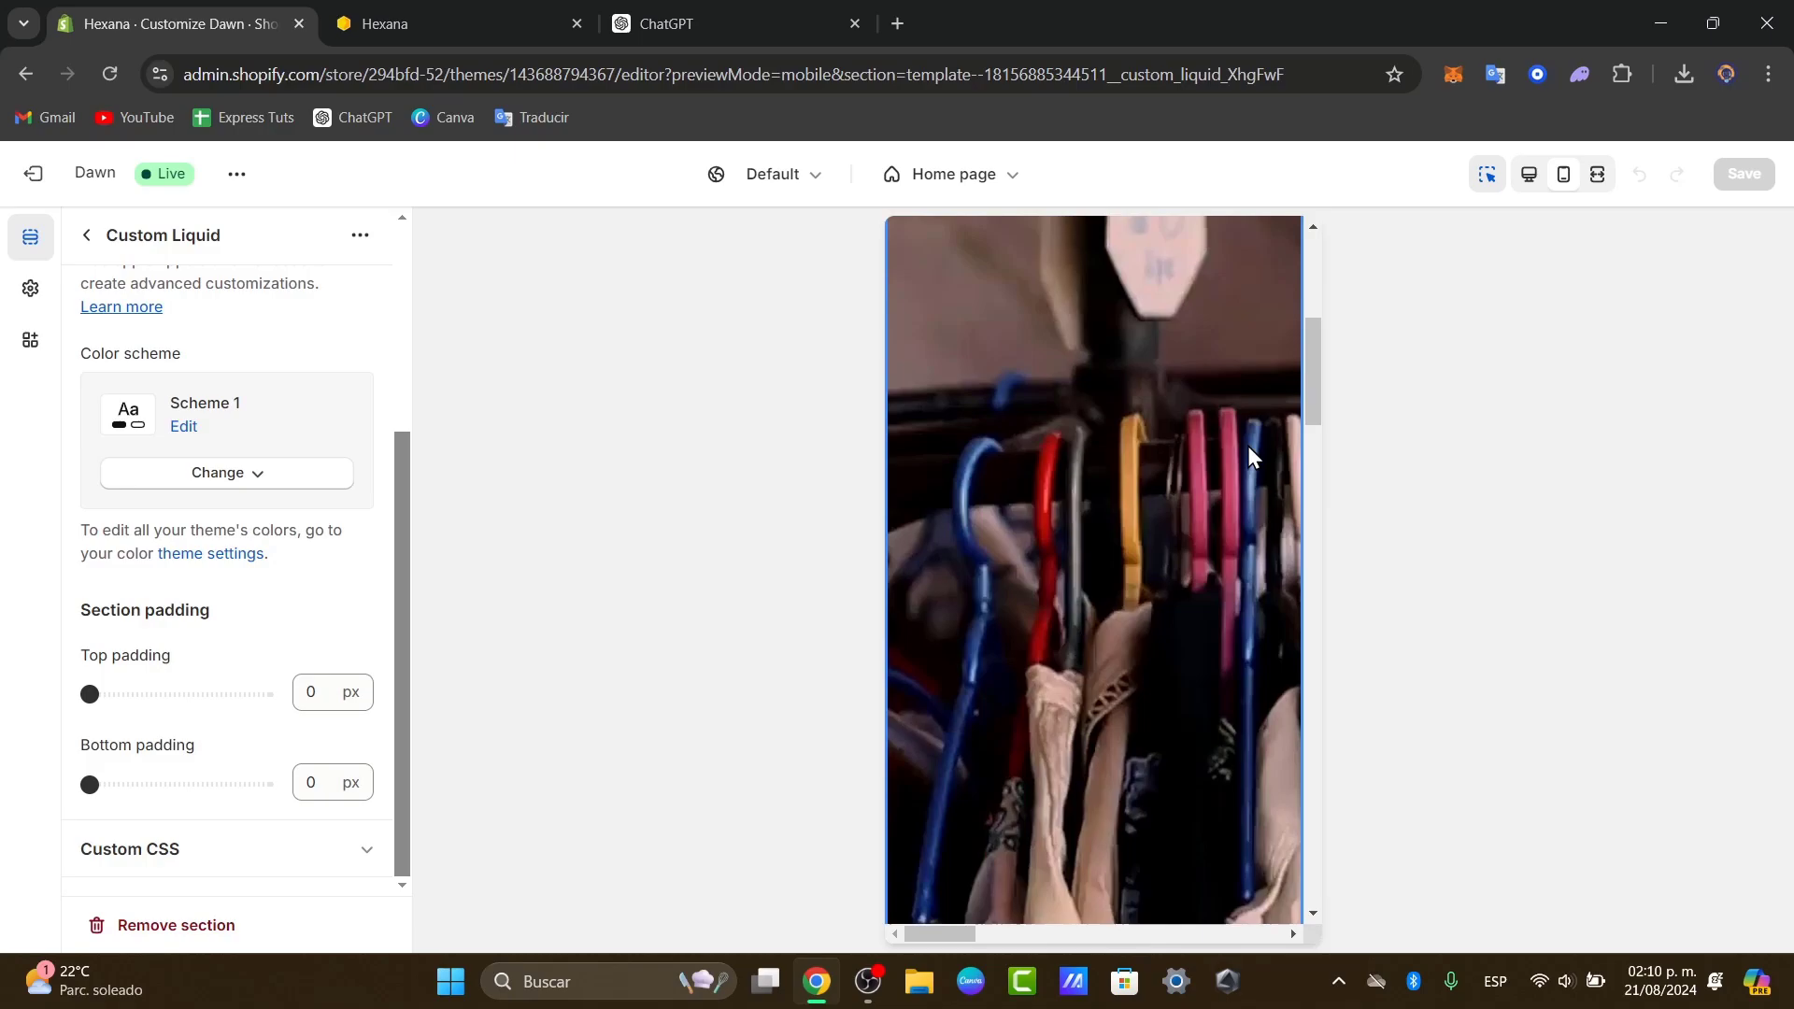
scroll(1250, 453, "up", 3)
scroll(945, 632, "up", 1)
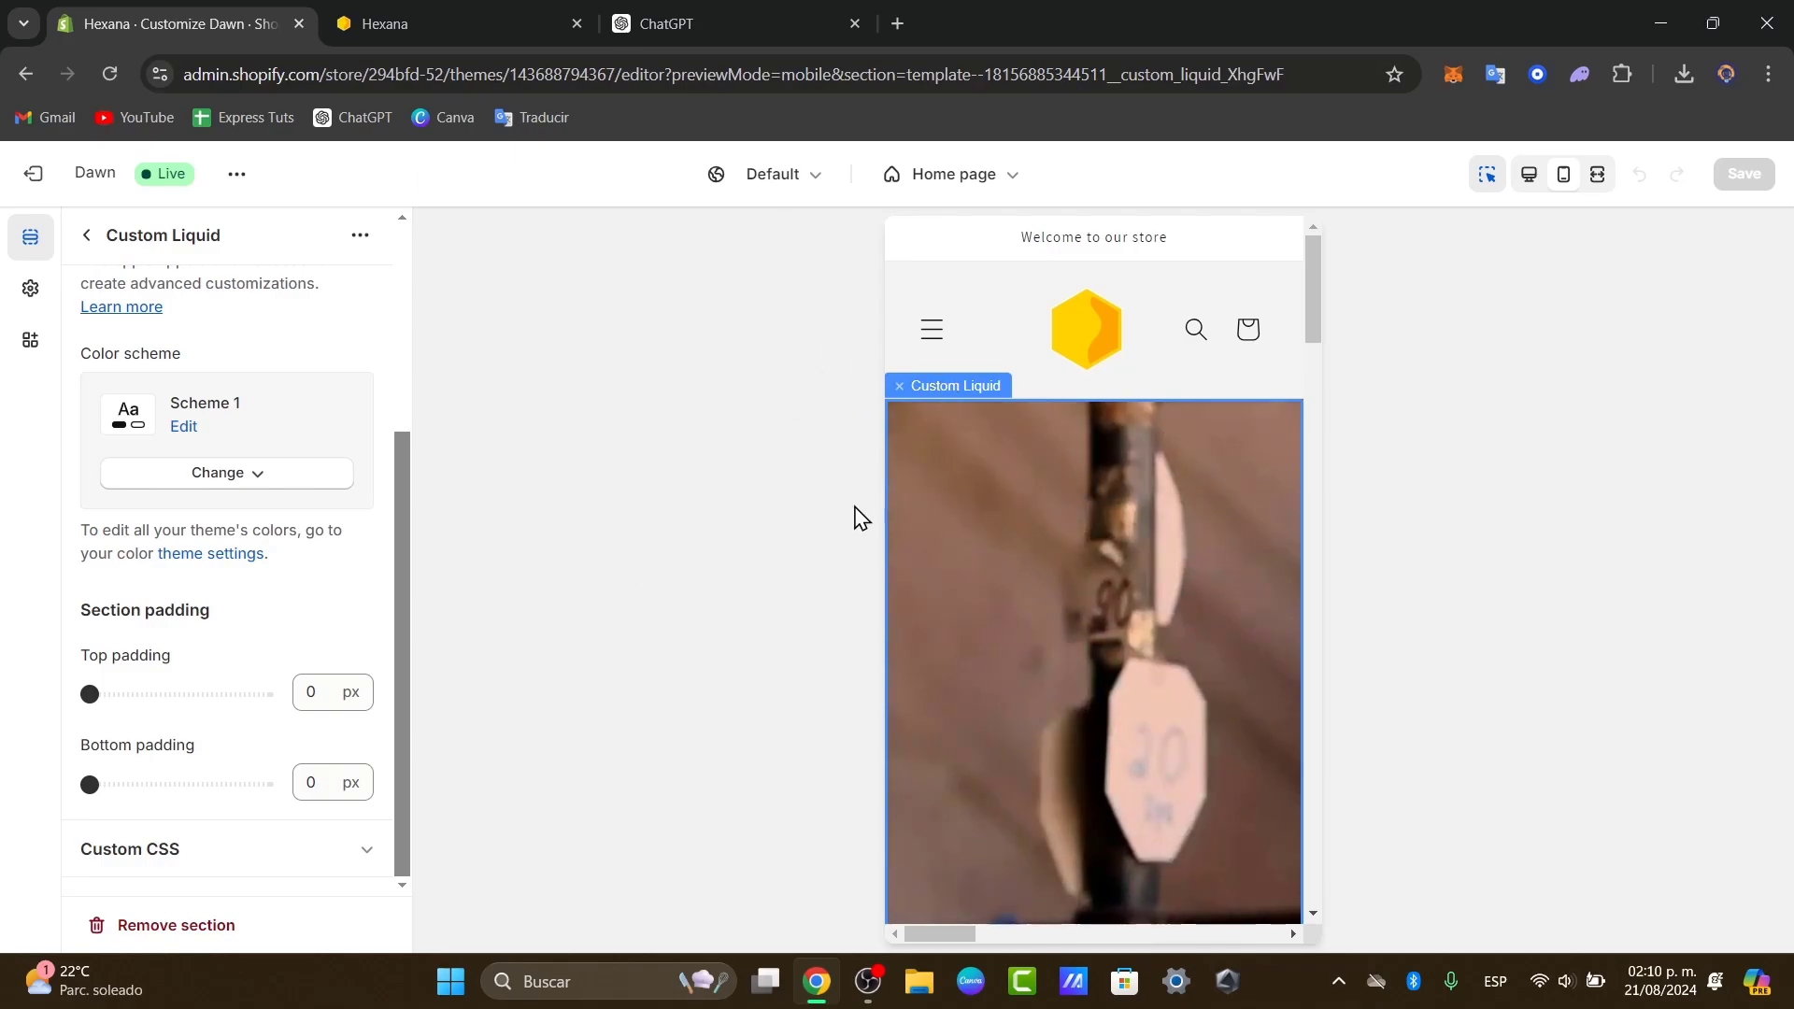
Step: Leave the theme editor and go to the store's Pages list
left_click(88, 238)
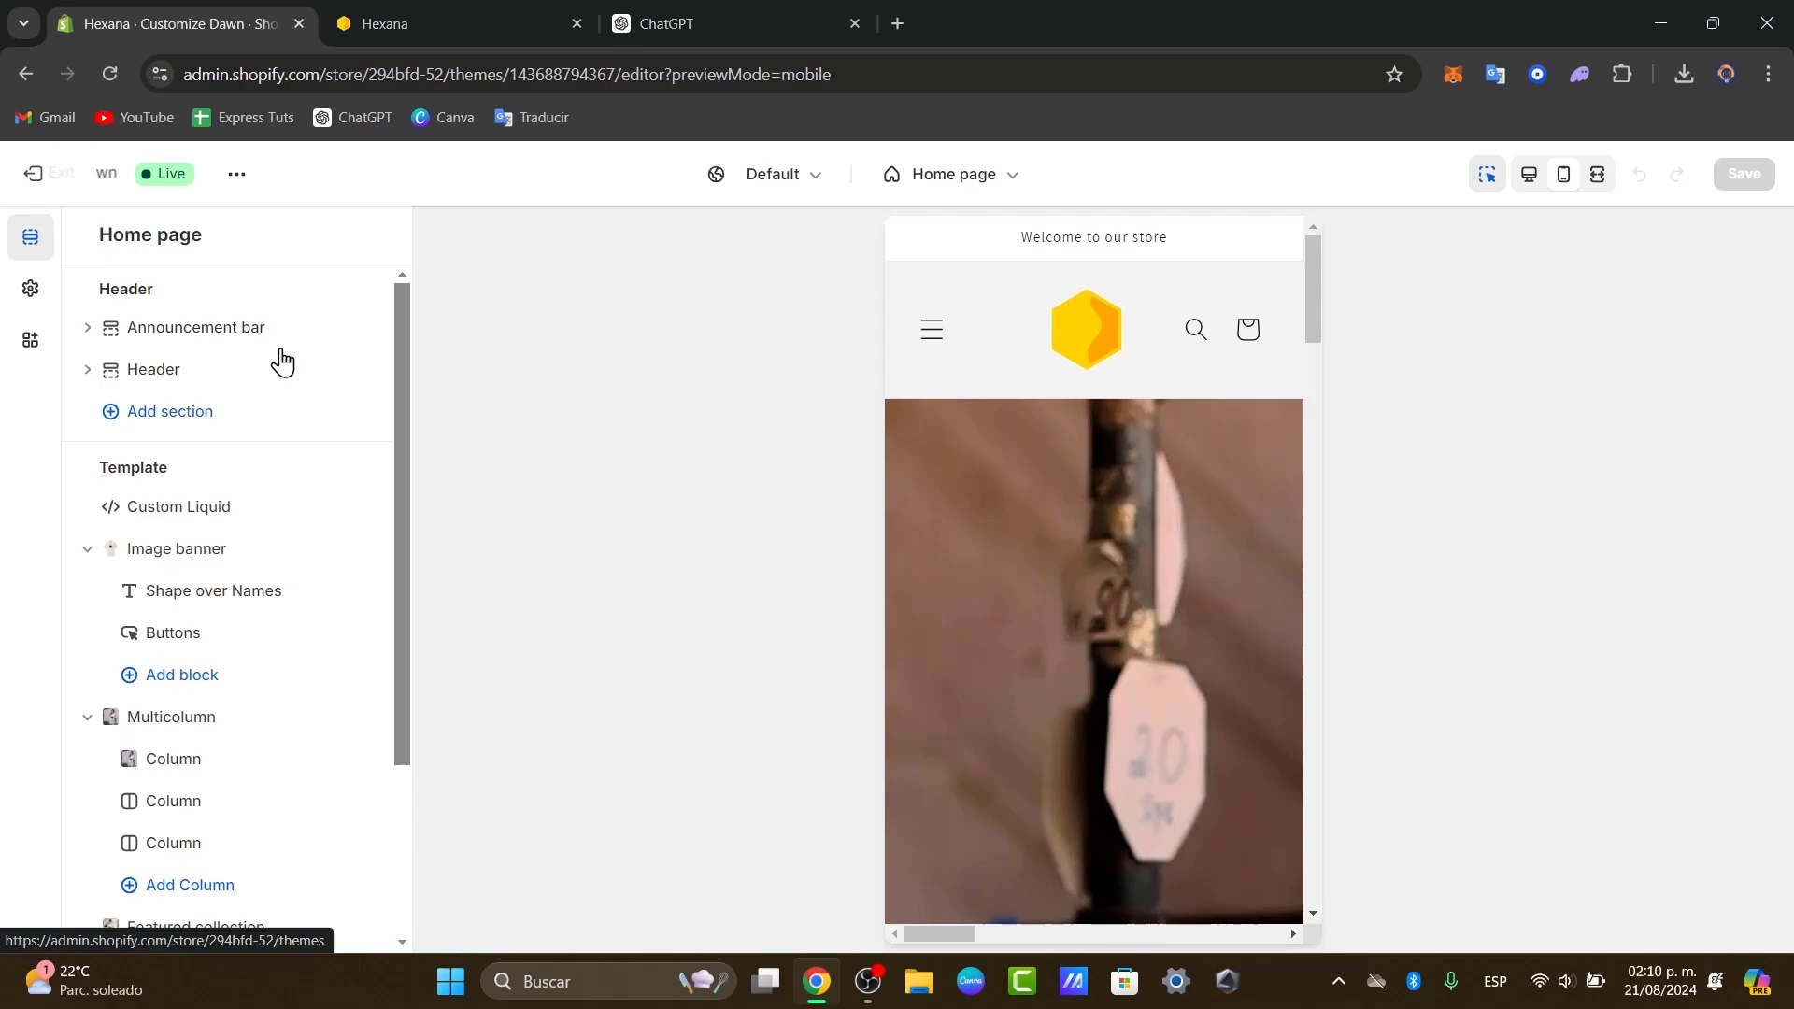
left_click(45, 179)
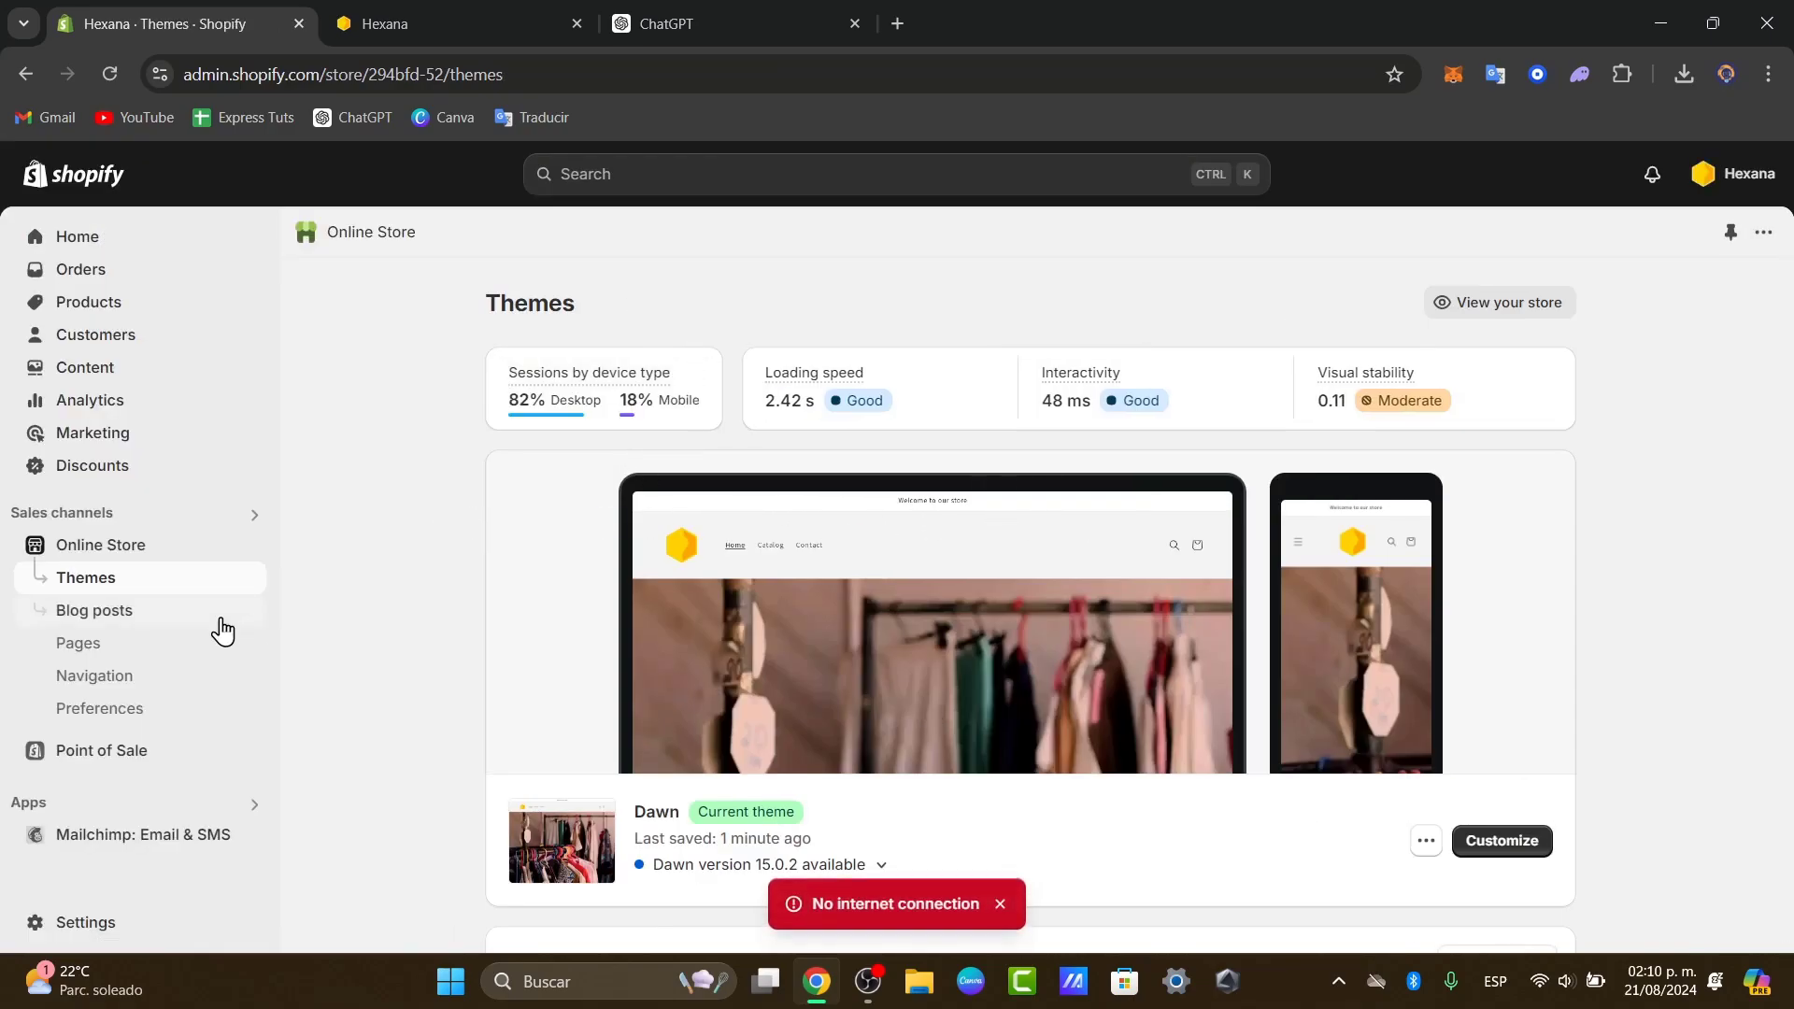
left_click(183, 651)
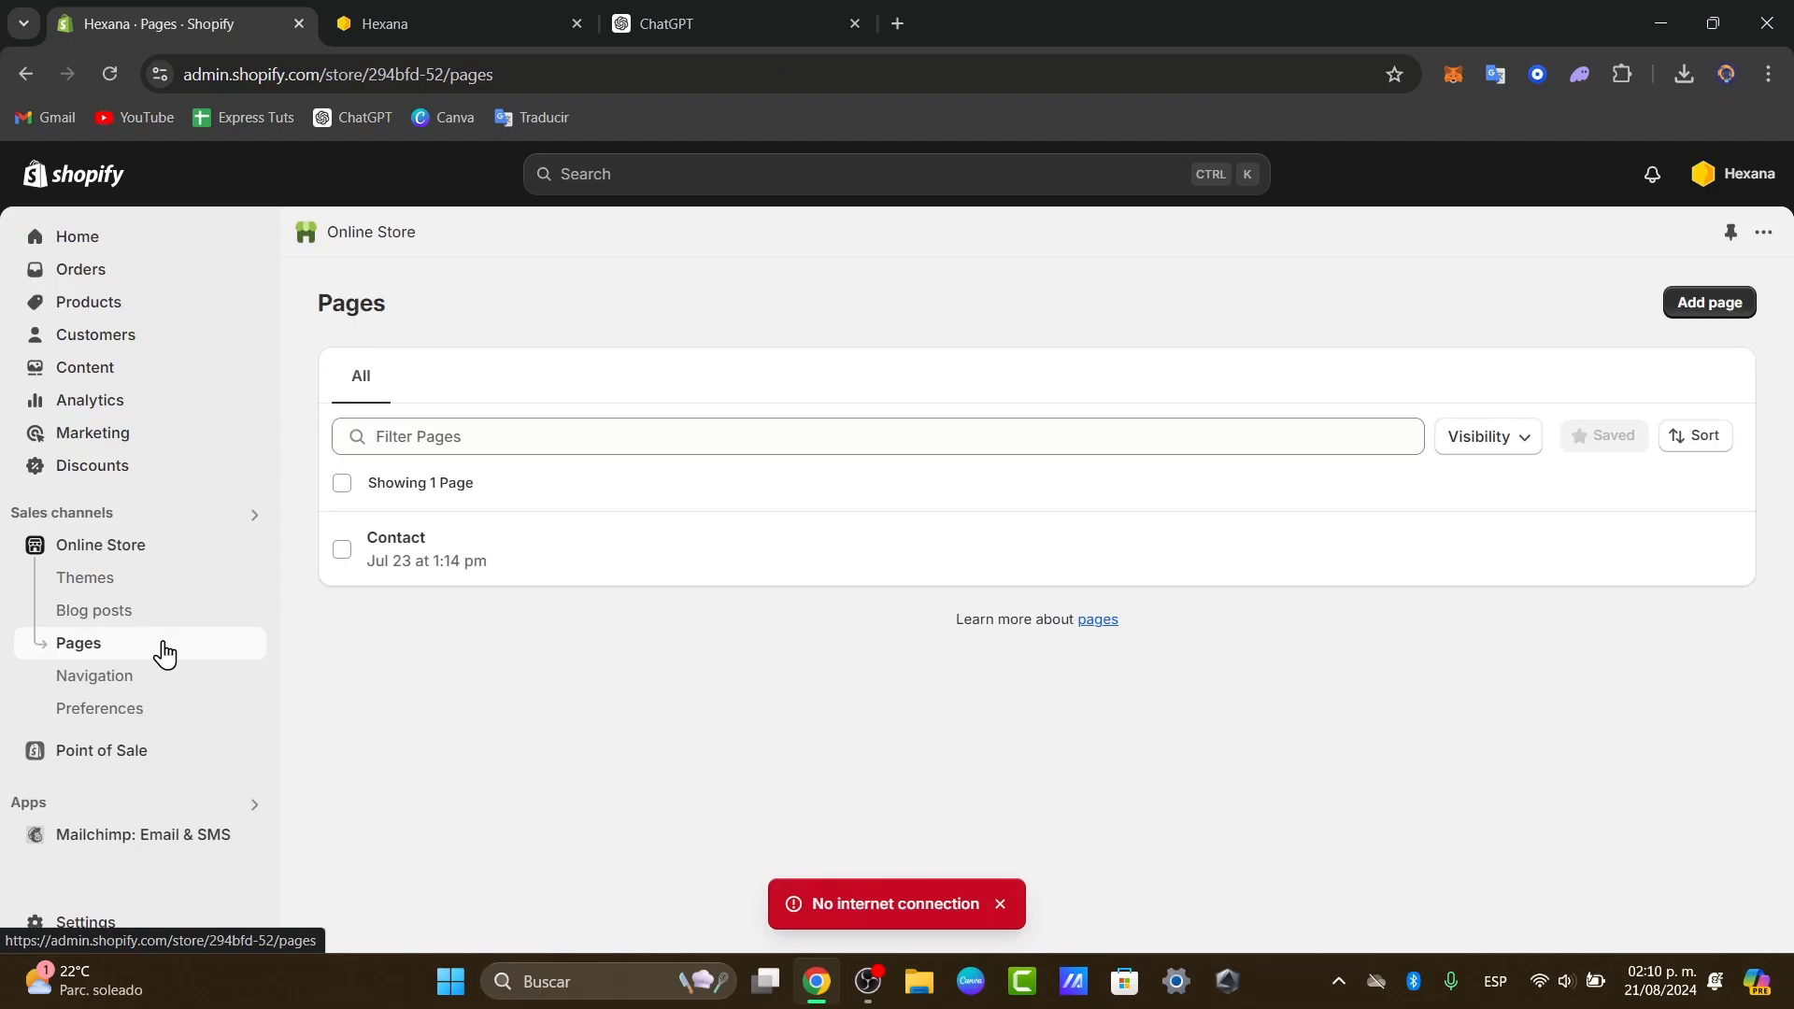
Step: Start a new page and open its video embed box in the content editor
left_click(1705, 314)
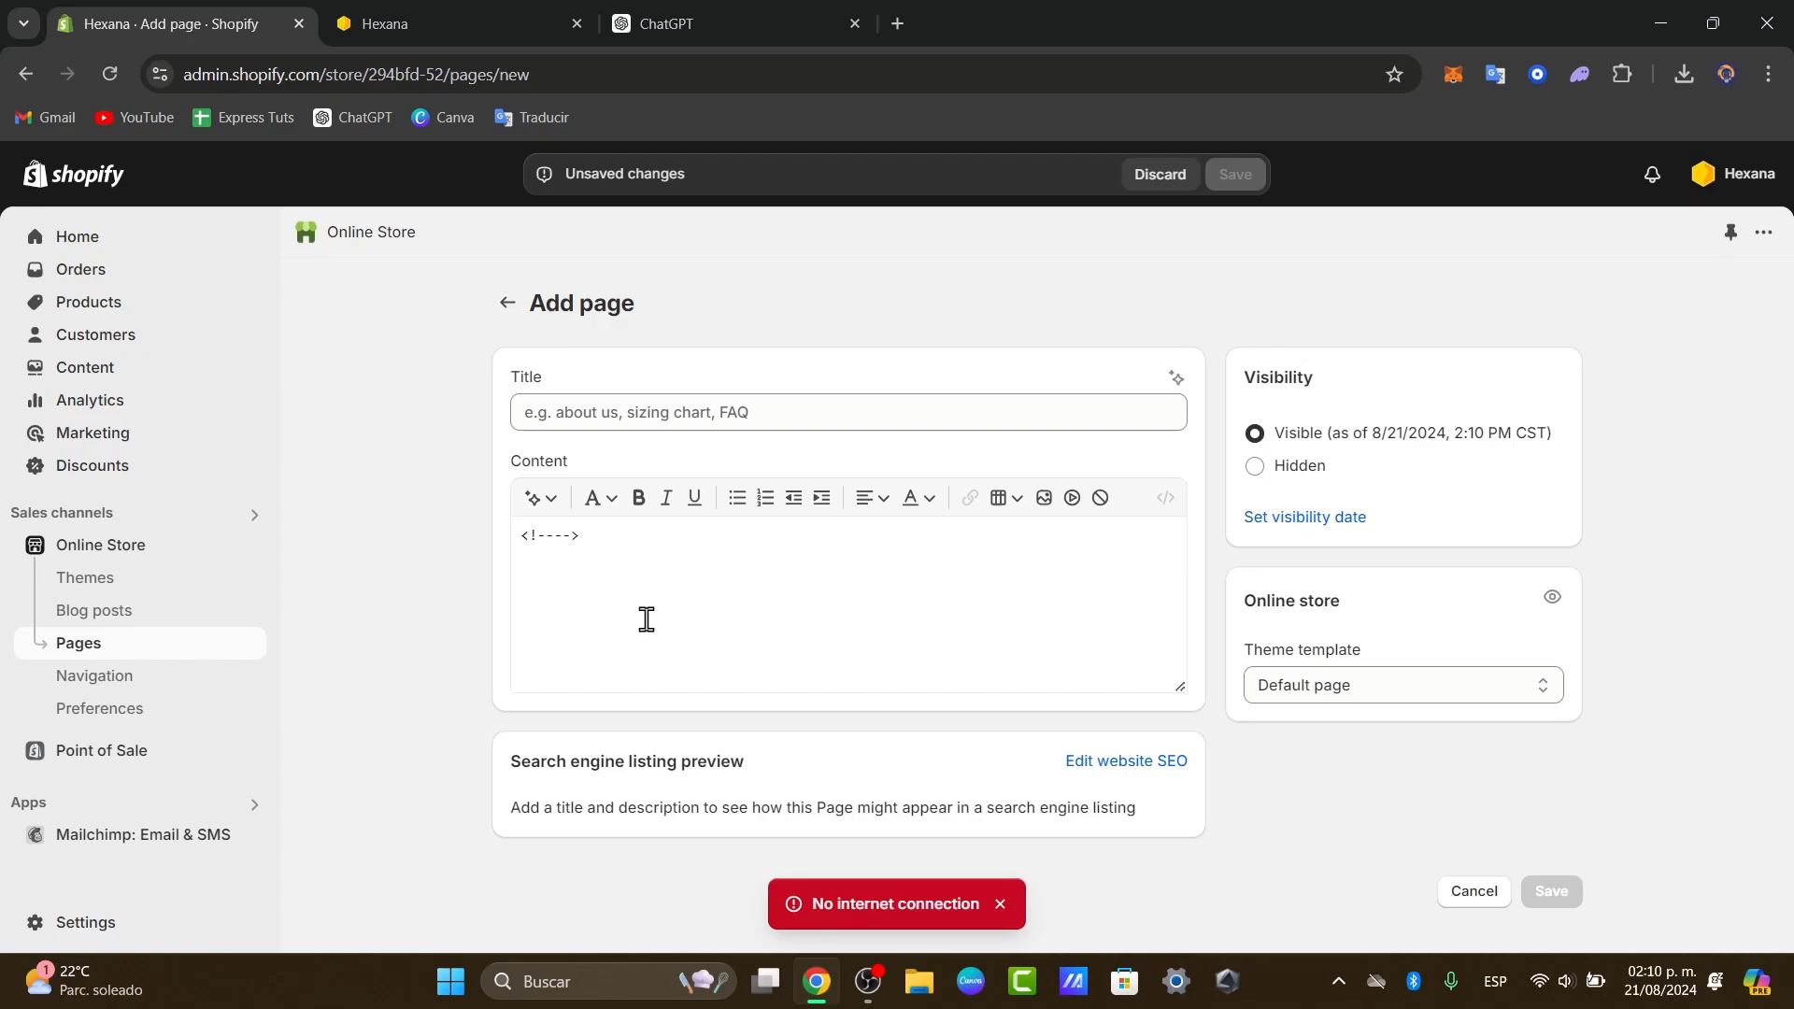
left_click(647, 619)
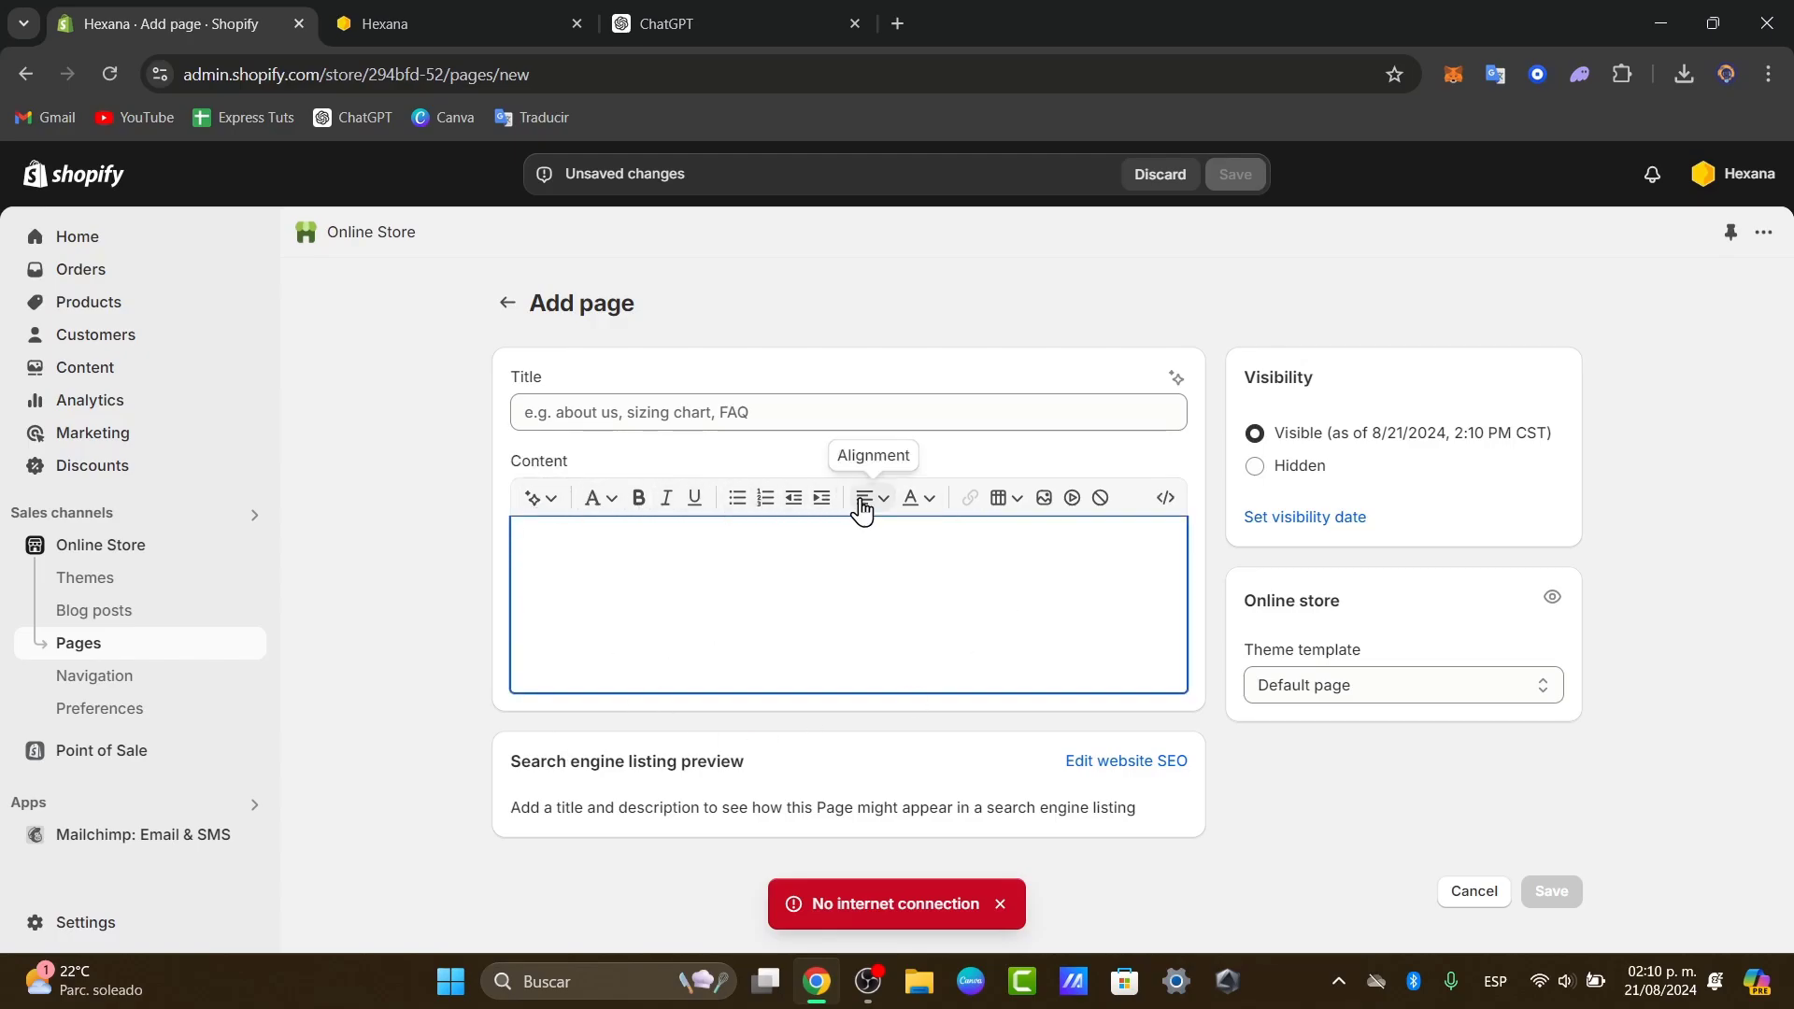
left_click(1074, 498)
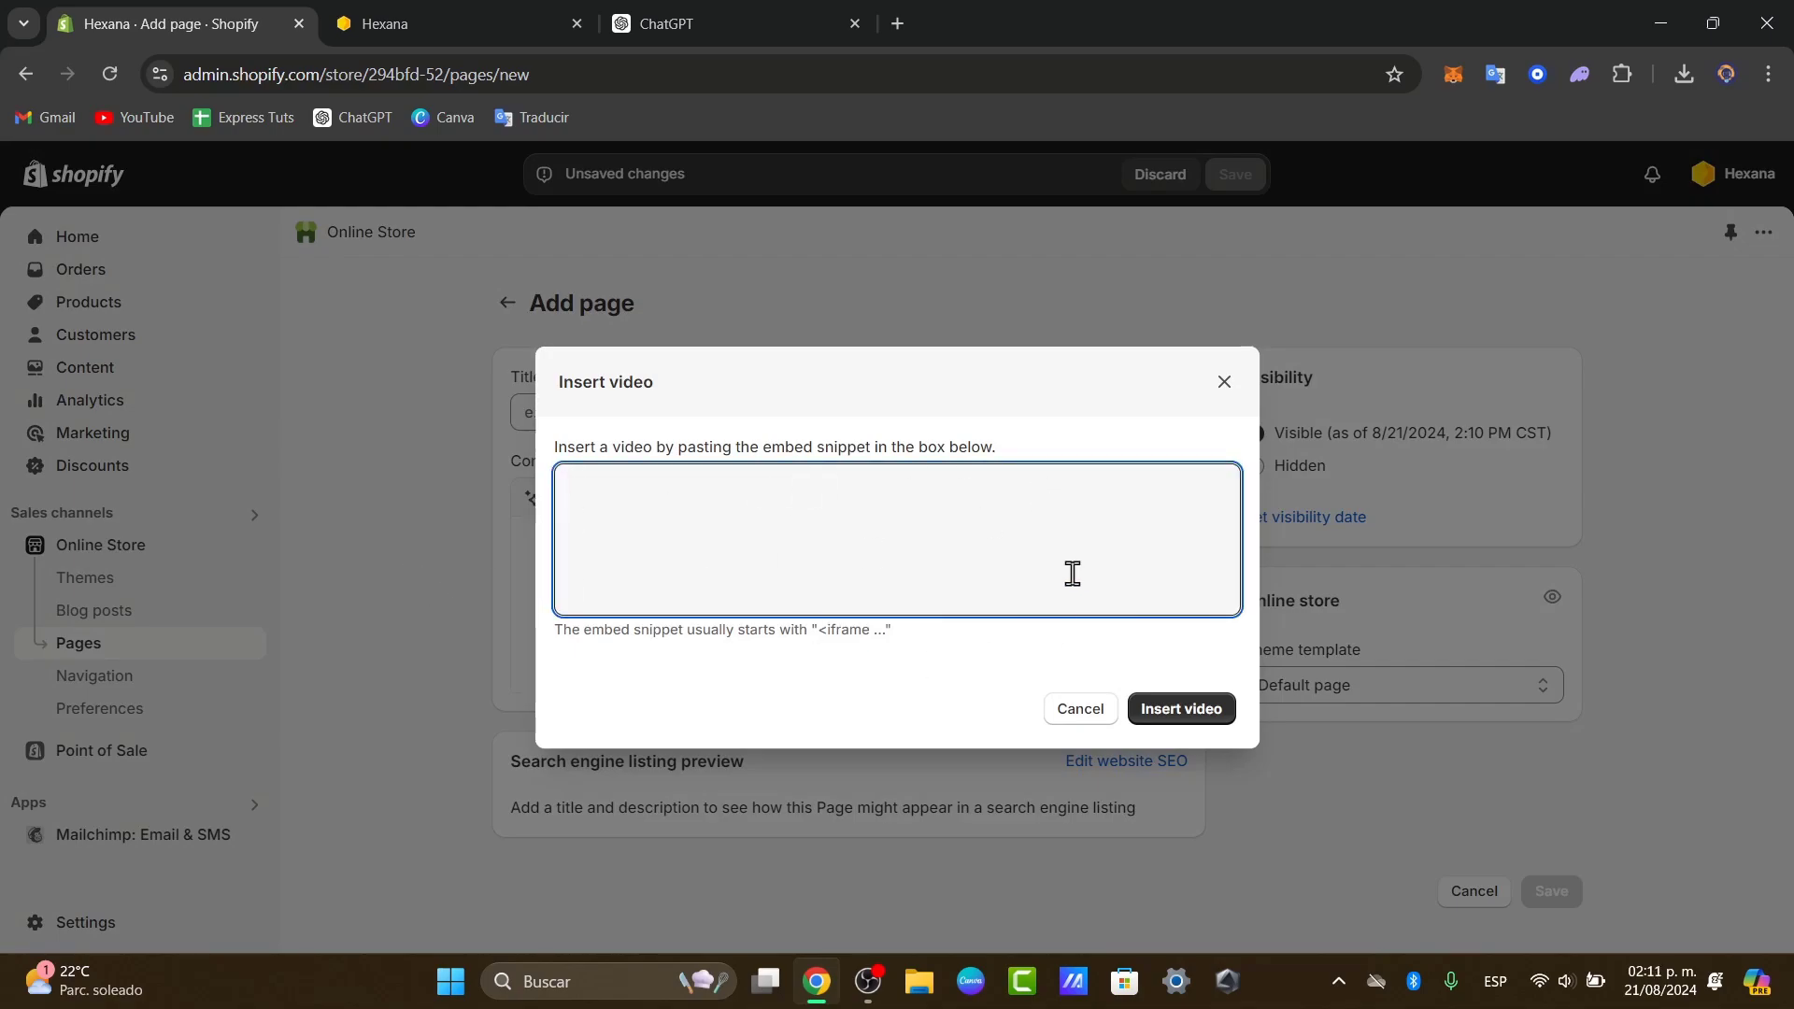
left_click_drag(795, 448, 1075, 444)
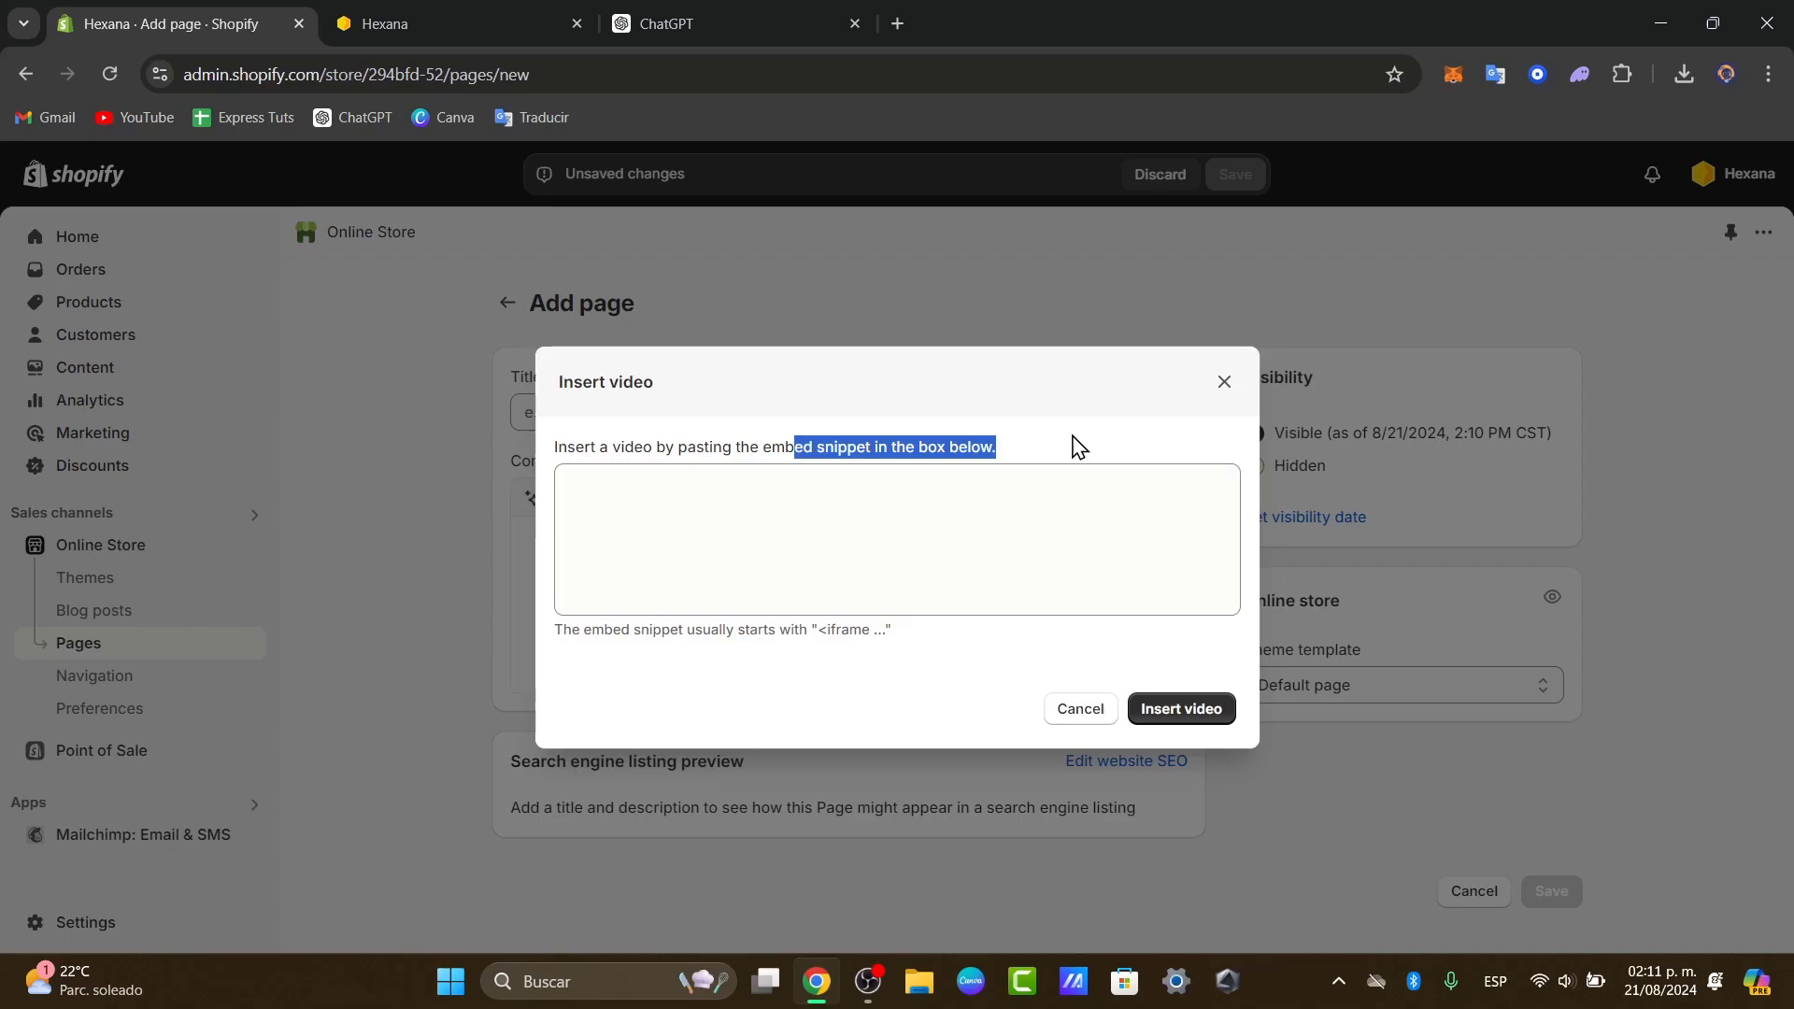
left_click(913, 549)
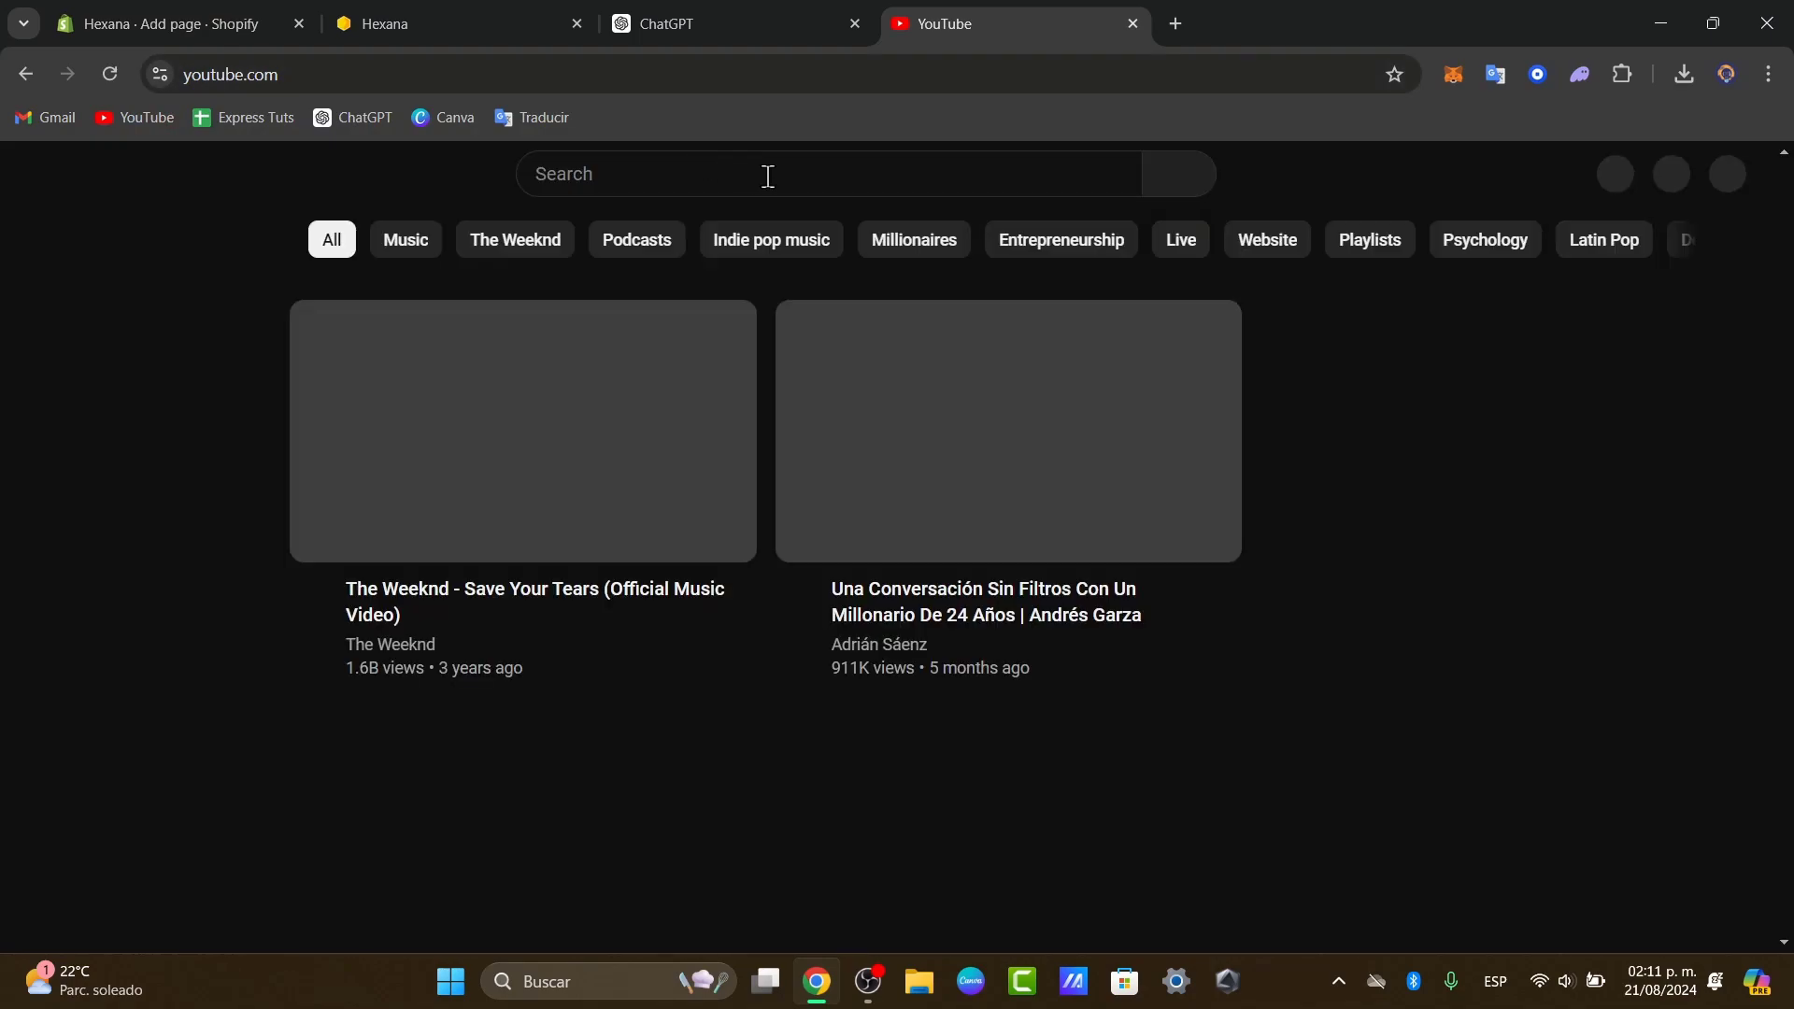
Step: Copy the embed code for The Weeknd's 'Save Your Tears', starting at 0:10
left_click(551, 458)
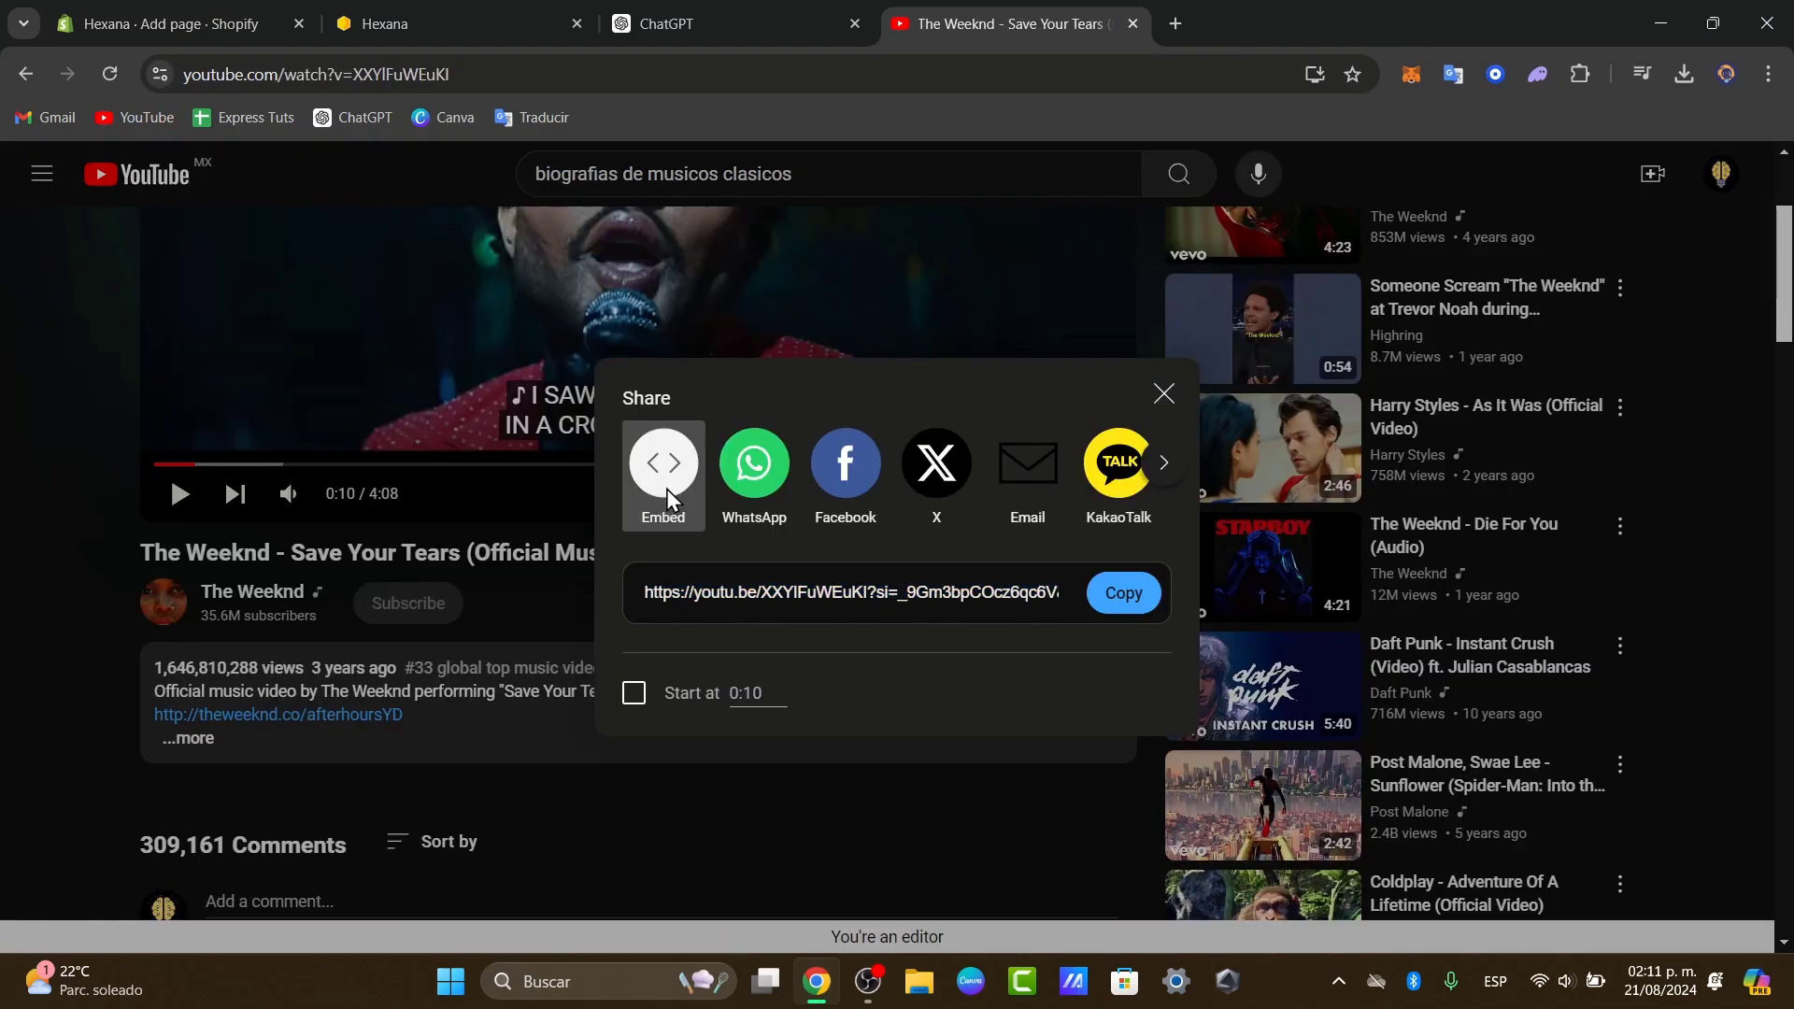
left_click(664, 482)
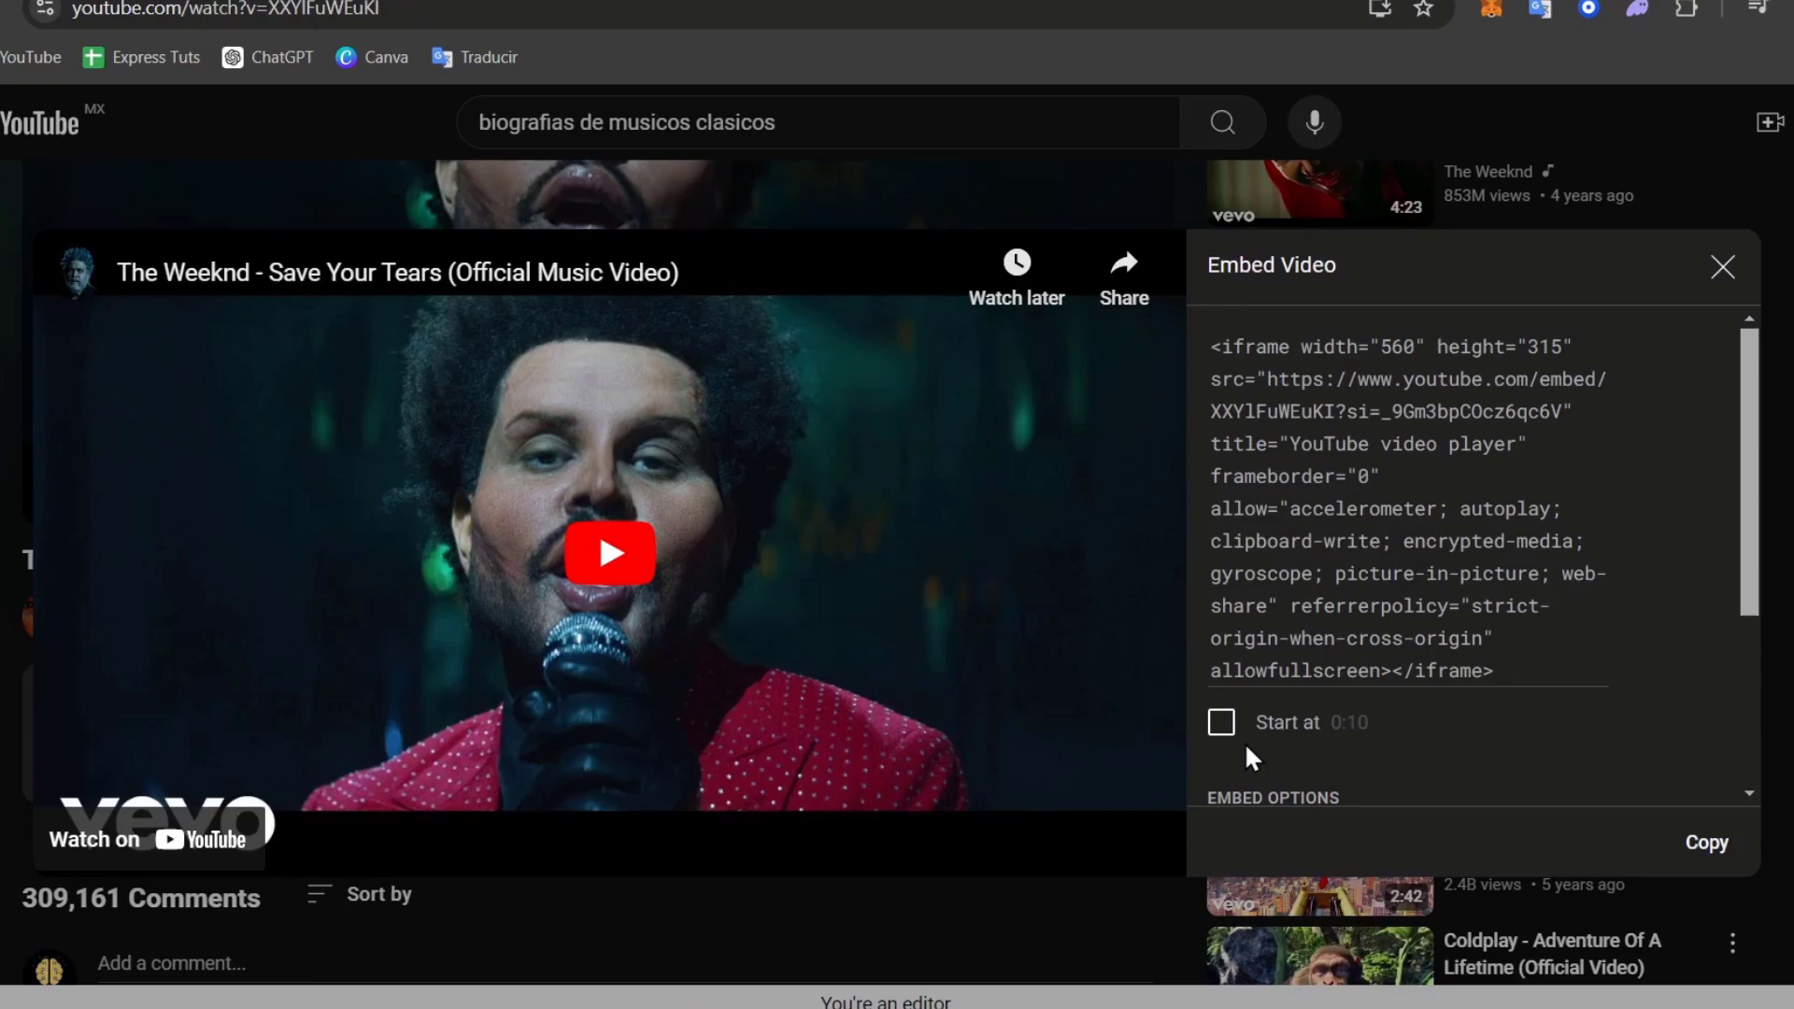
left_click(1178, 665)
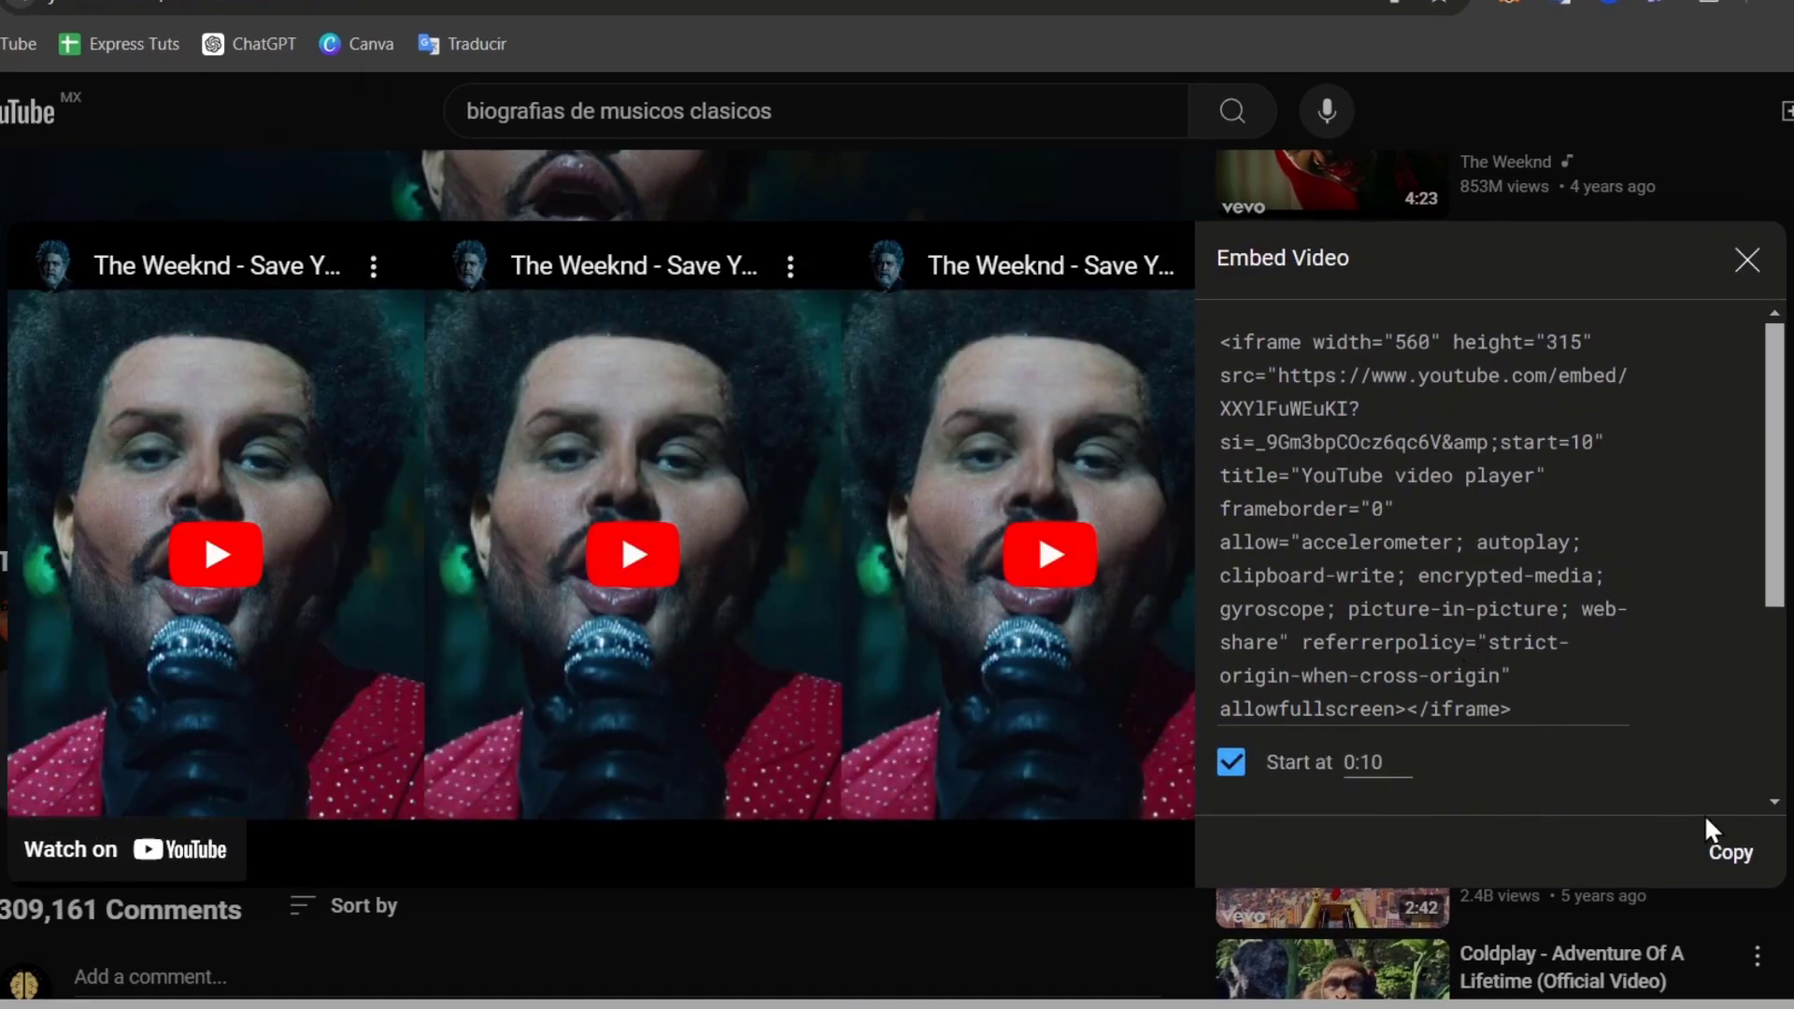
left_click(1714, 858)
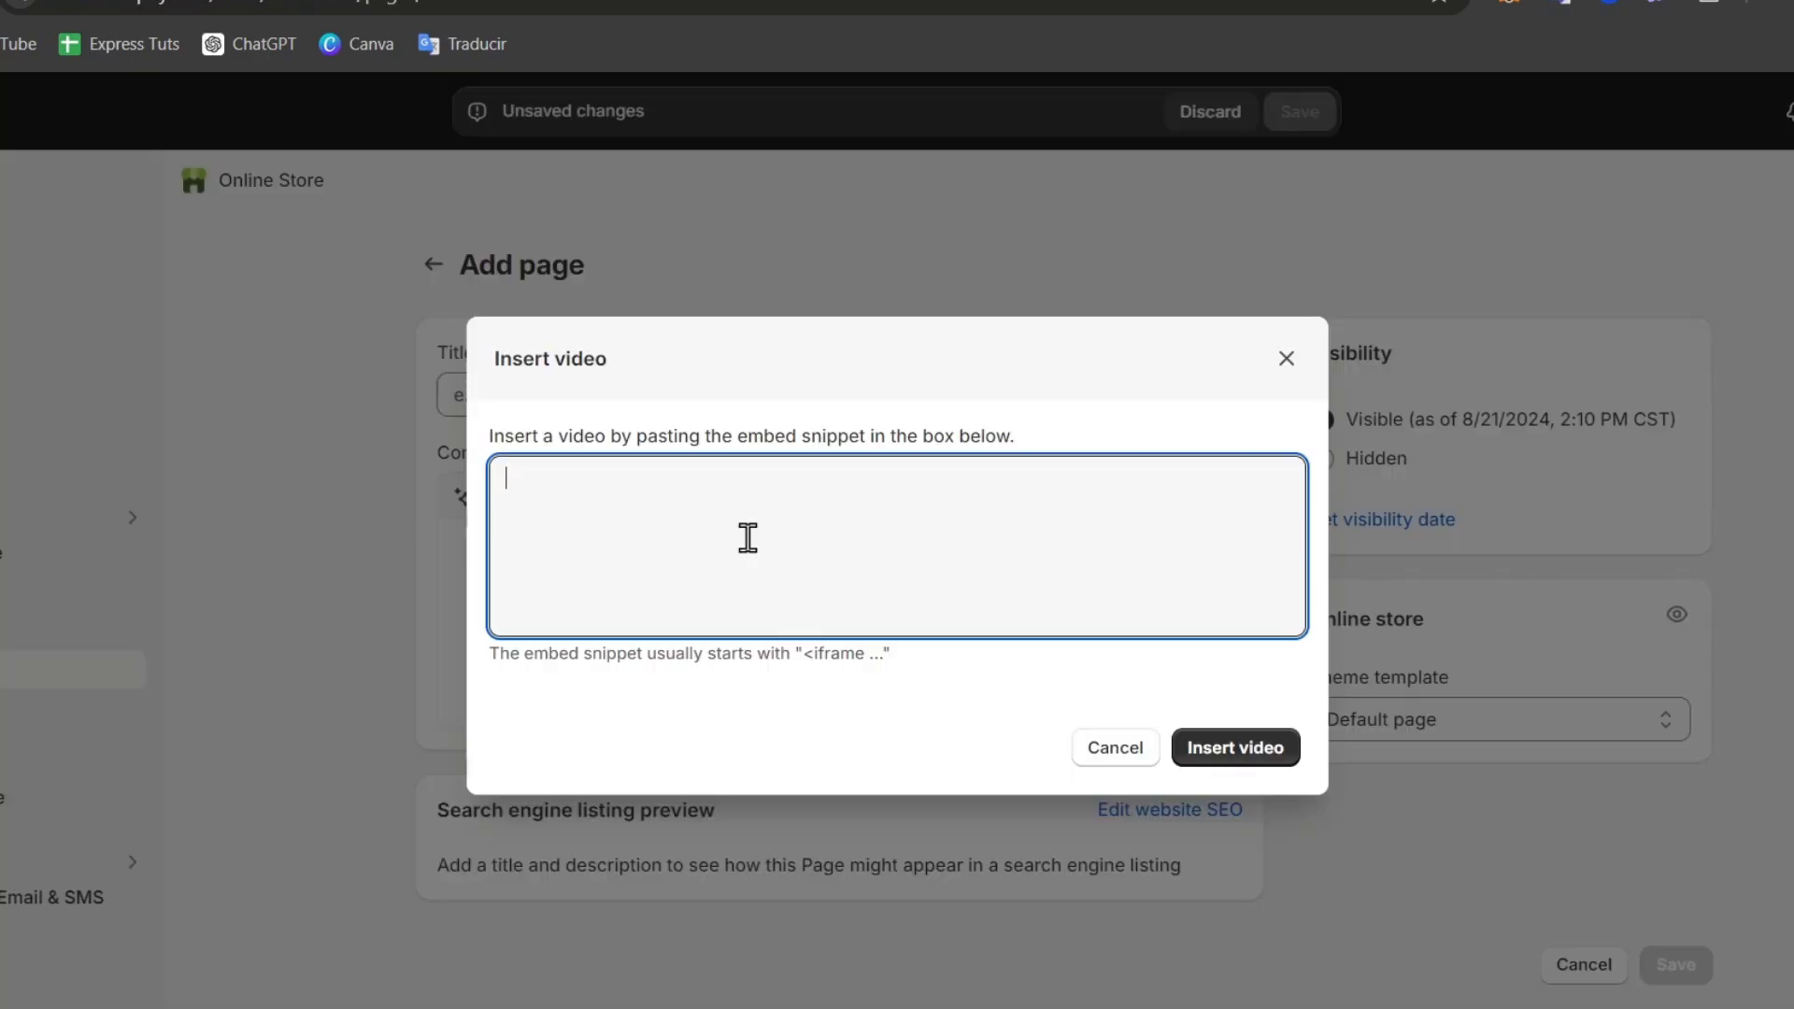
Step: Paste the 'Save Your Tears' embed code into the page content, inserting it again after the reload
key("ctrl+v")
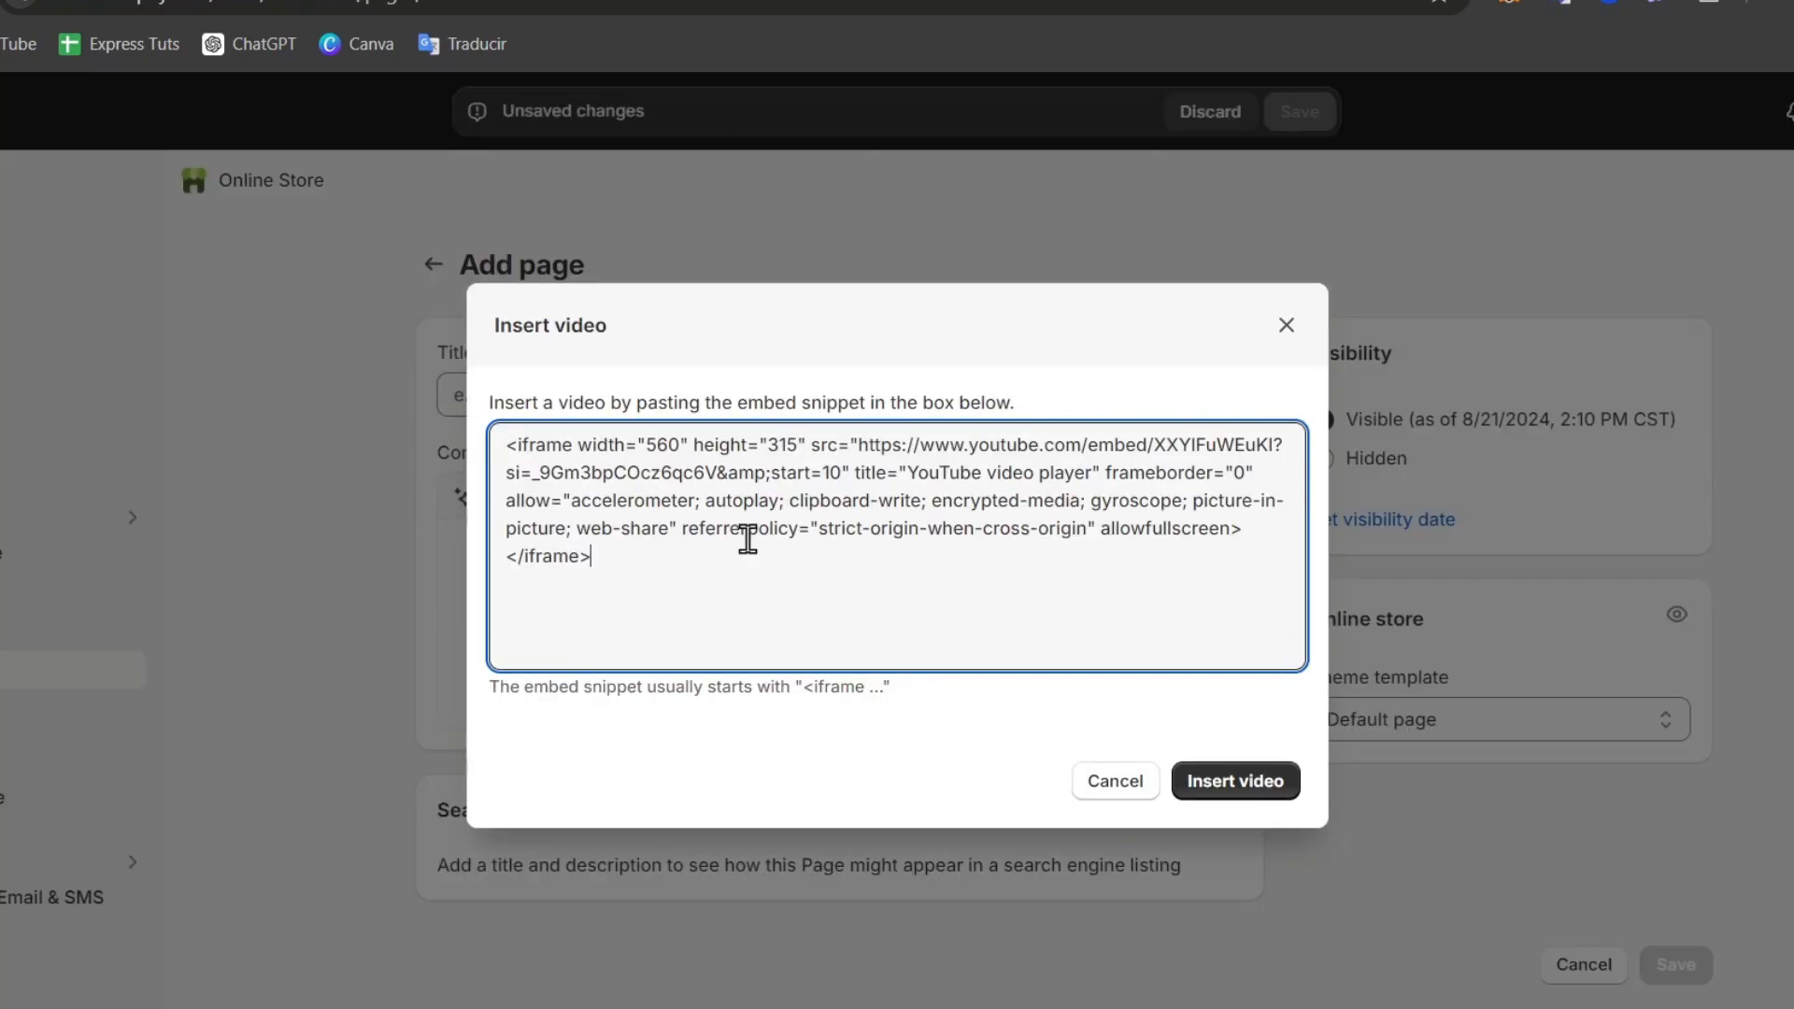
left_click(1211, 762)
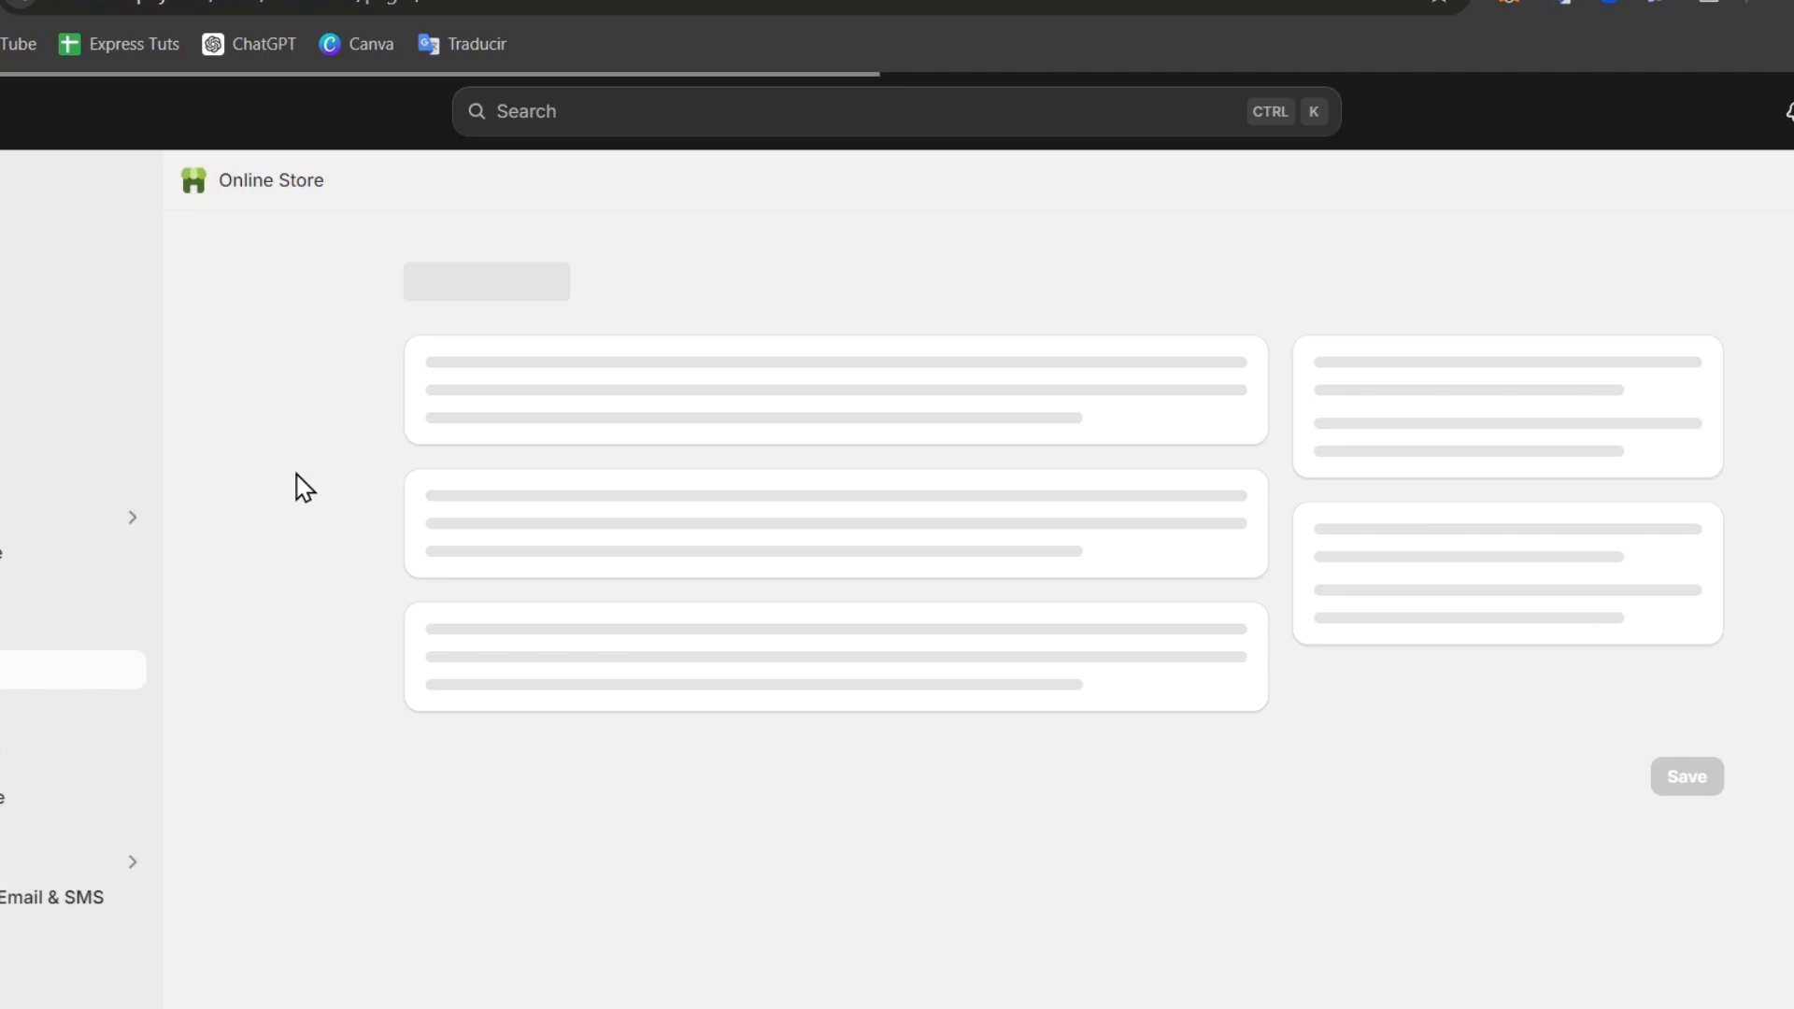
left_click(804, 622)
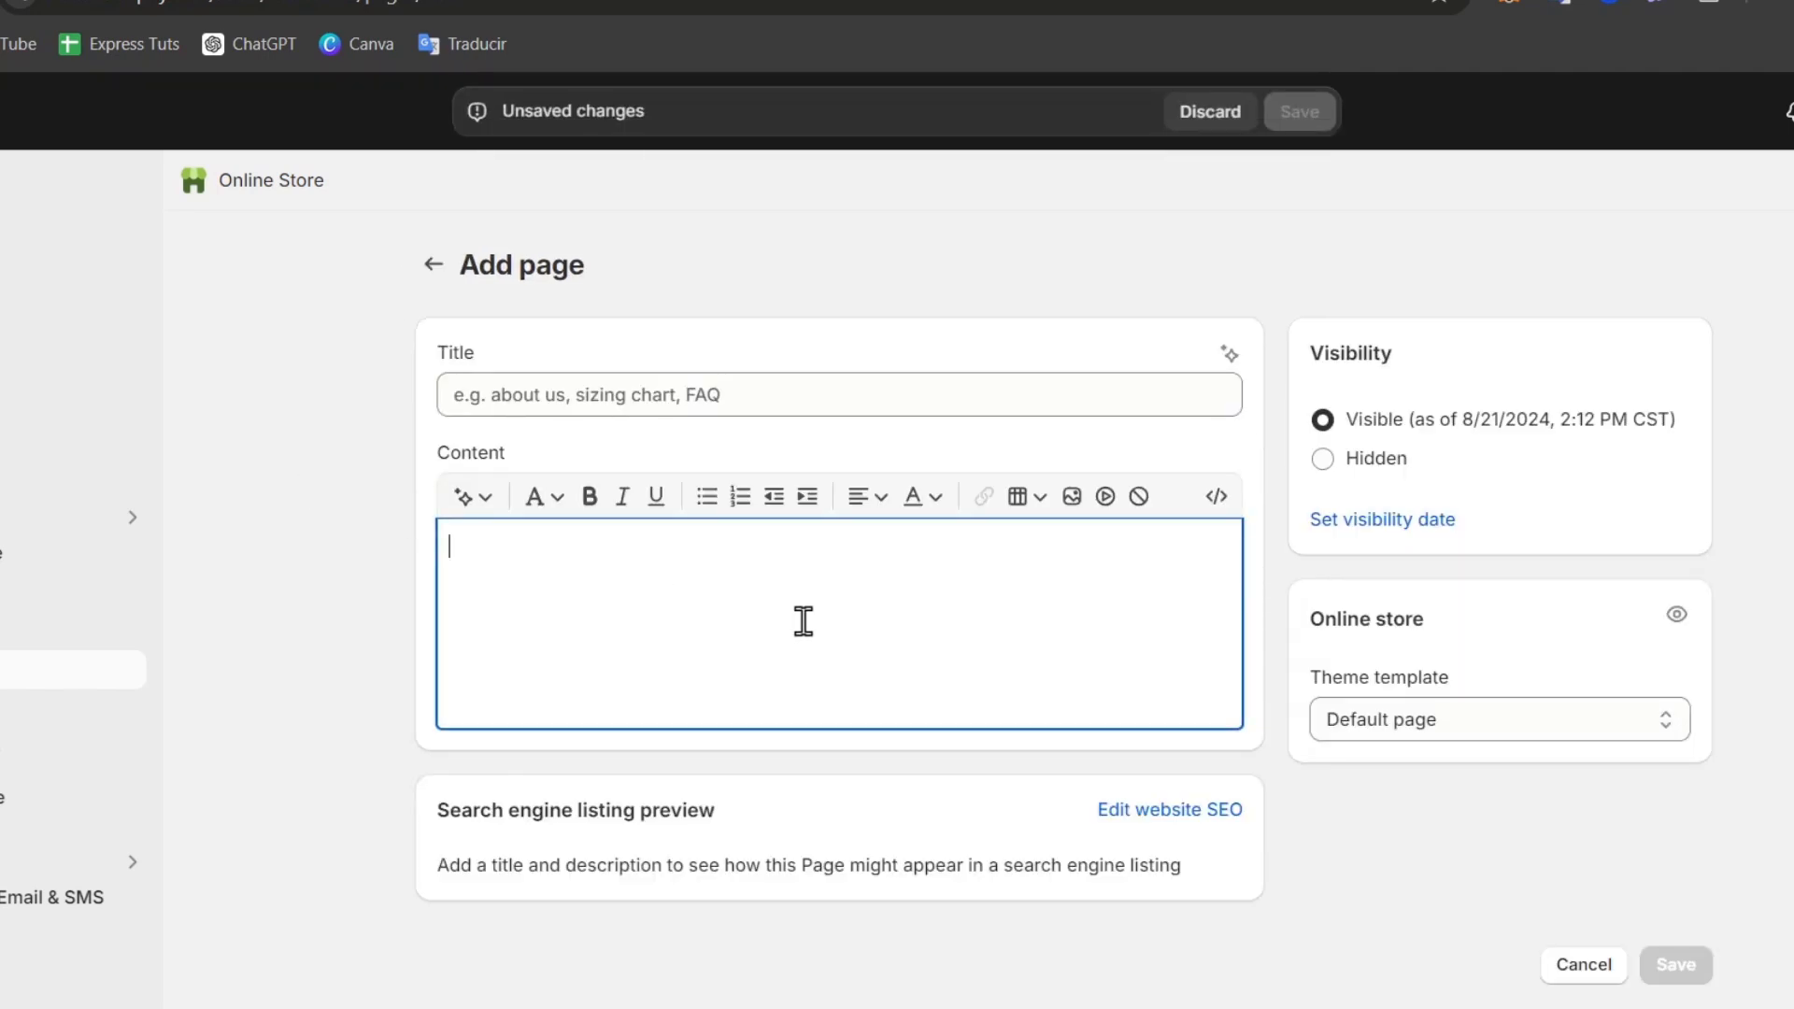
left_click(1106, 496)
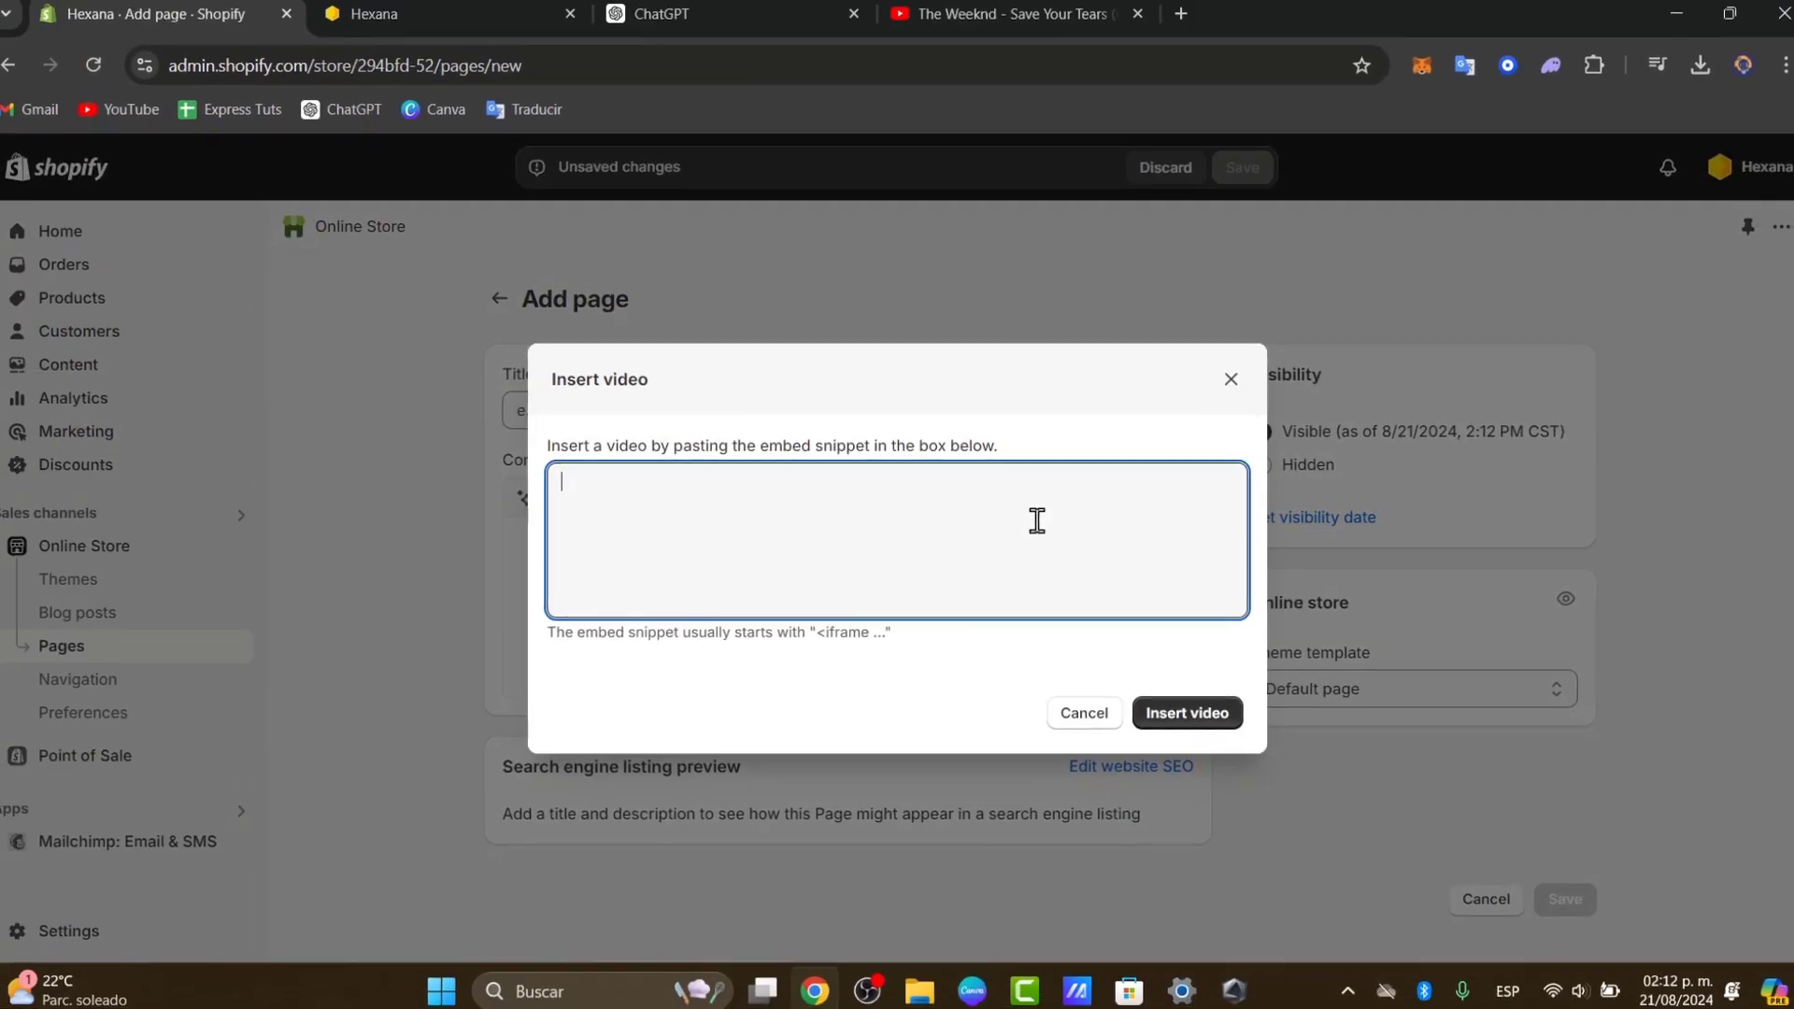
key("ctrl+v")
left_click(1206, 741)
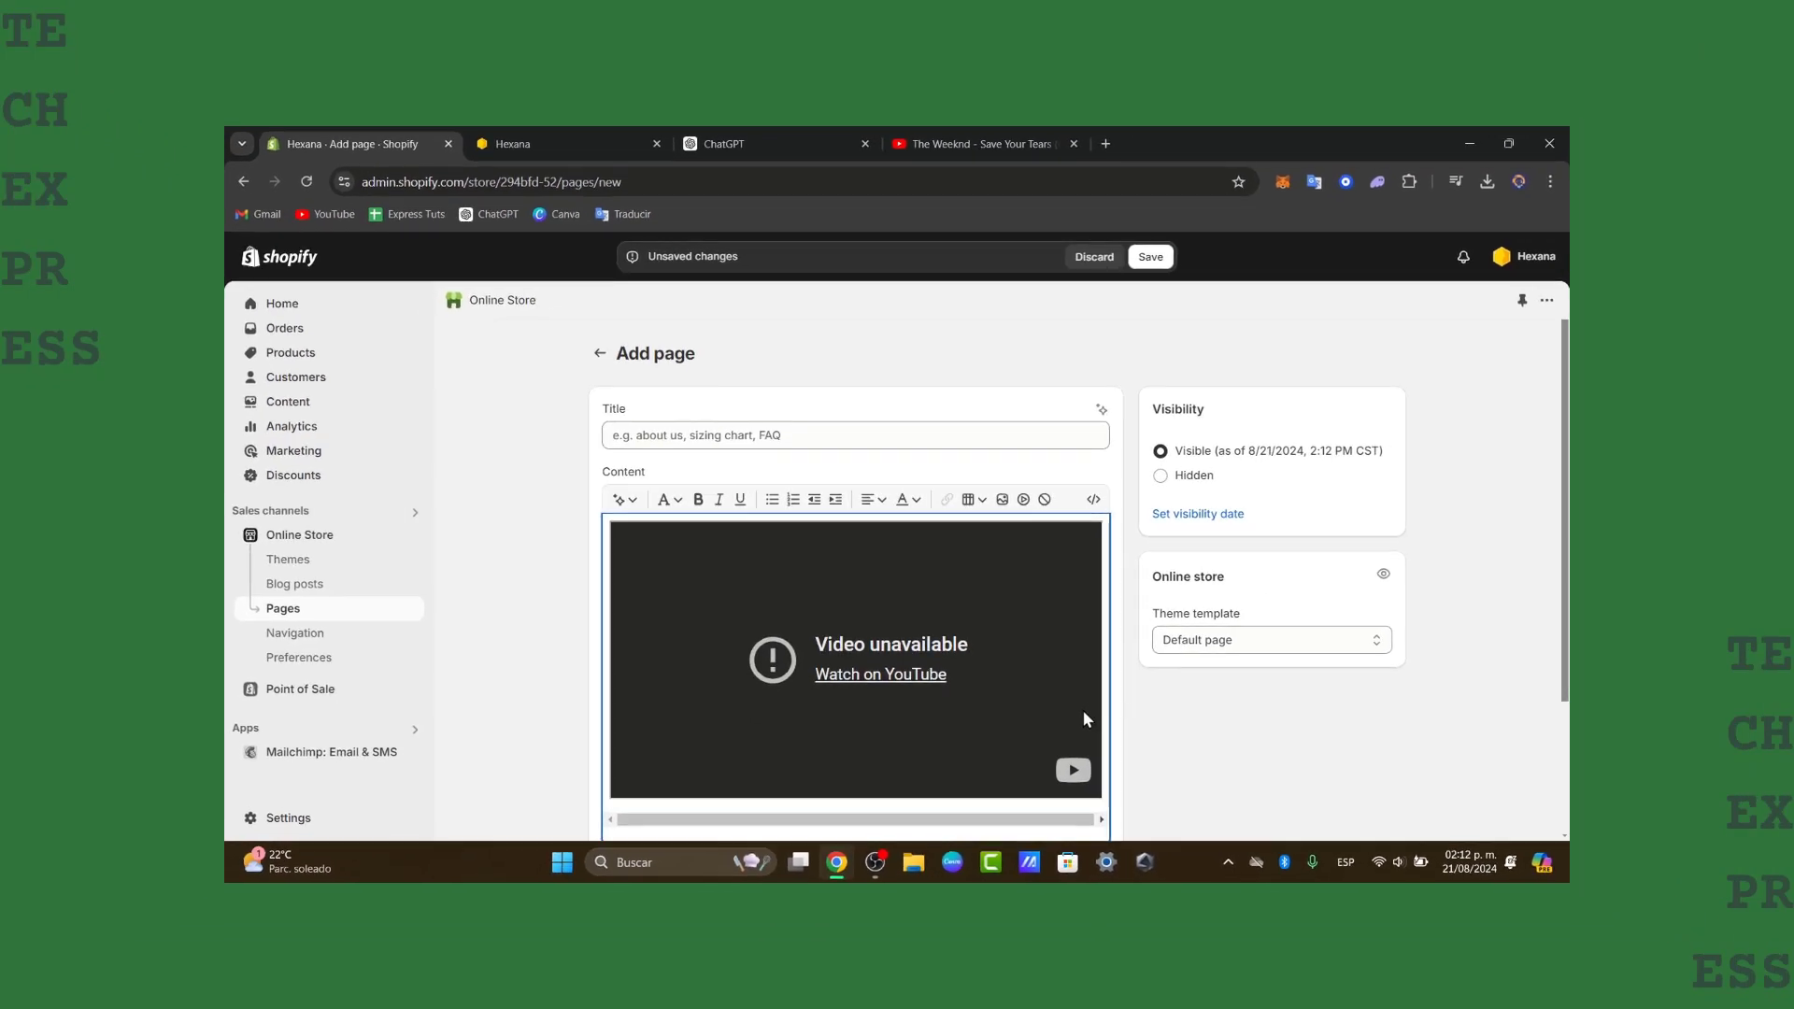
scroll(1143, 793, "down", 3)
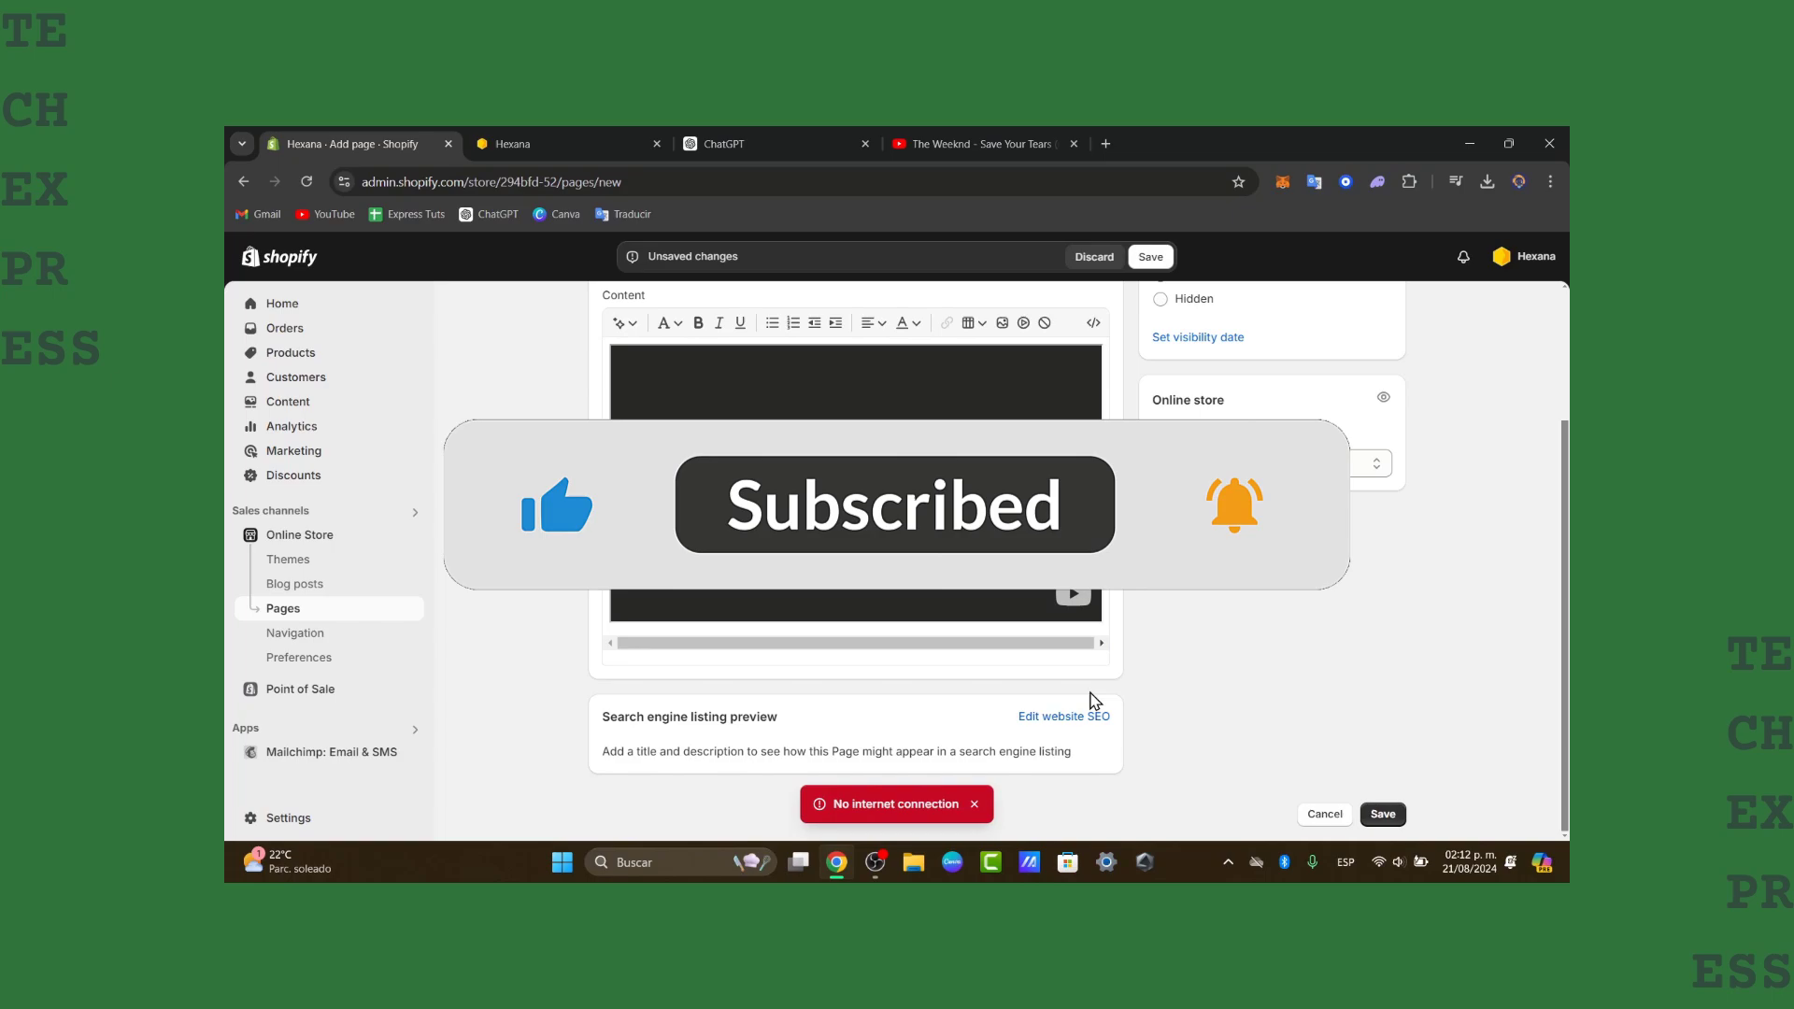
Step: Close the 'No internet connection' warning and return to the top of the page form
left_click(975, 804)
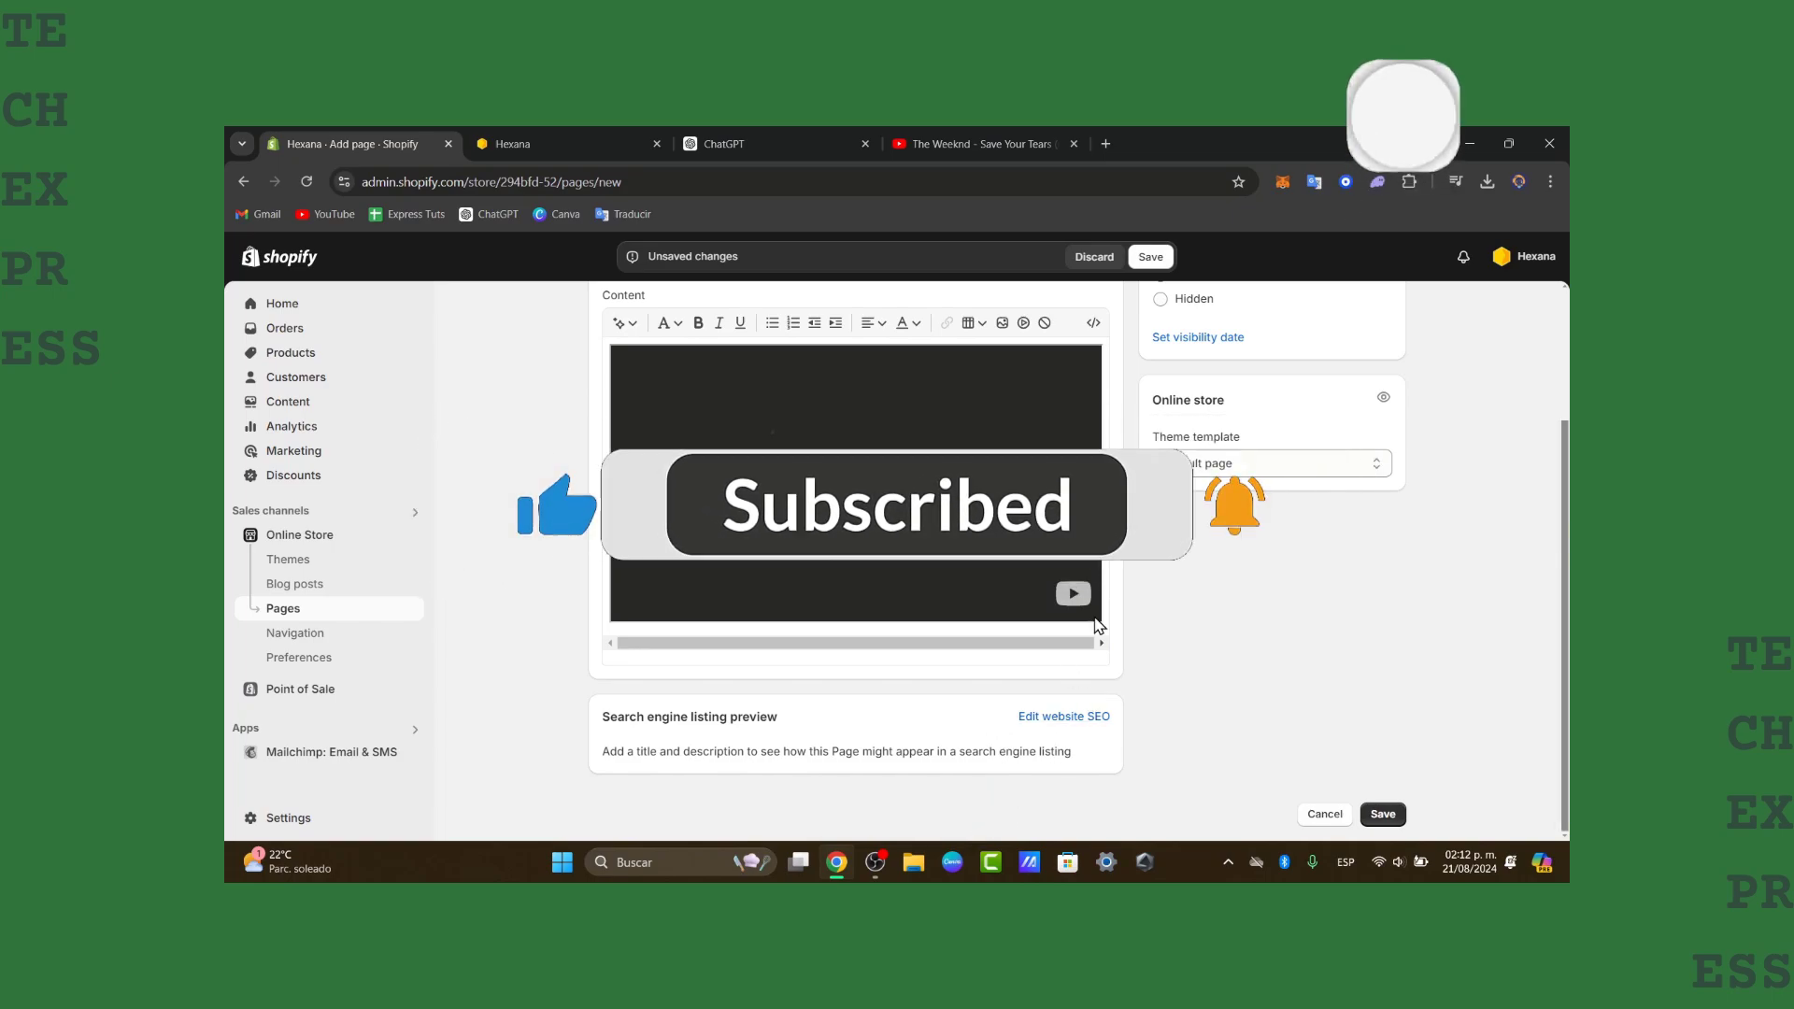
scroll(1011, 513, "up", 2)
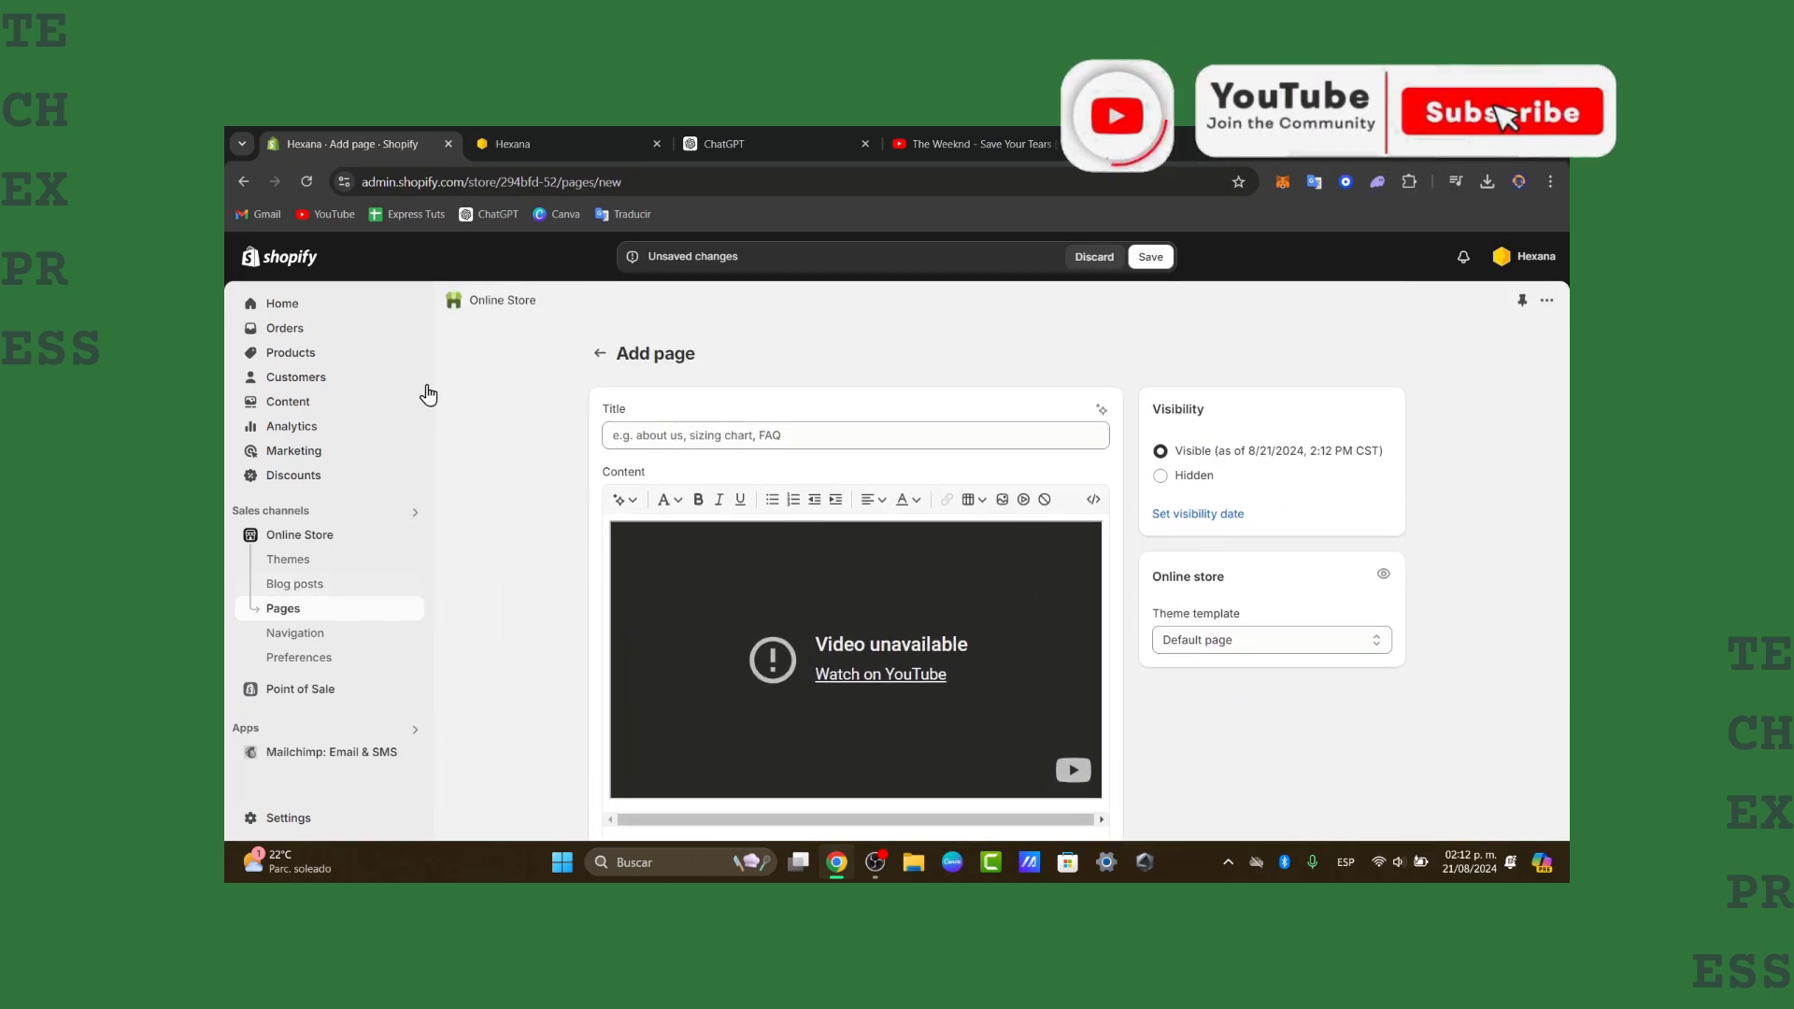